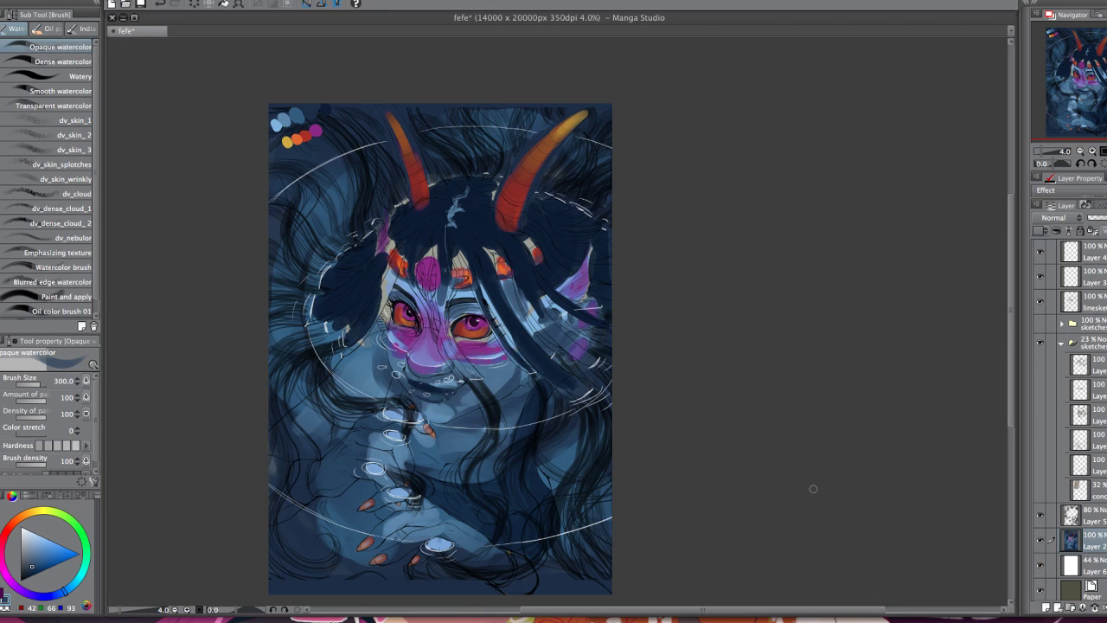
# - Compare the artwork with and without the painted color layer by toggling its visibility
pyautogui.click(1040, 541)
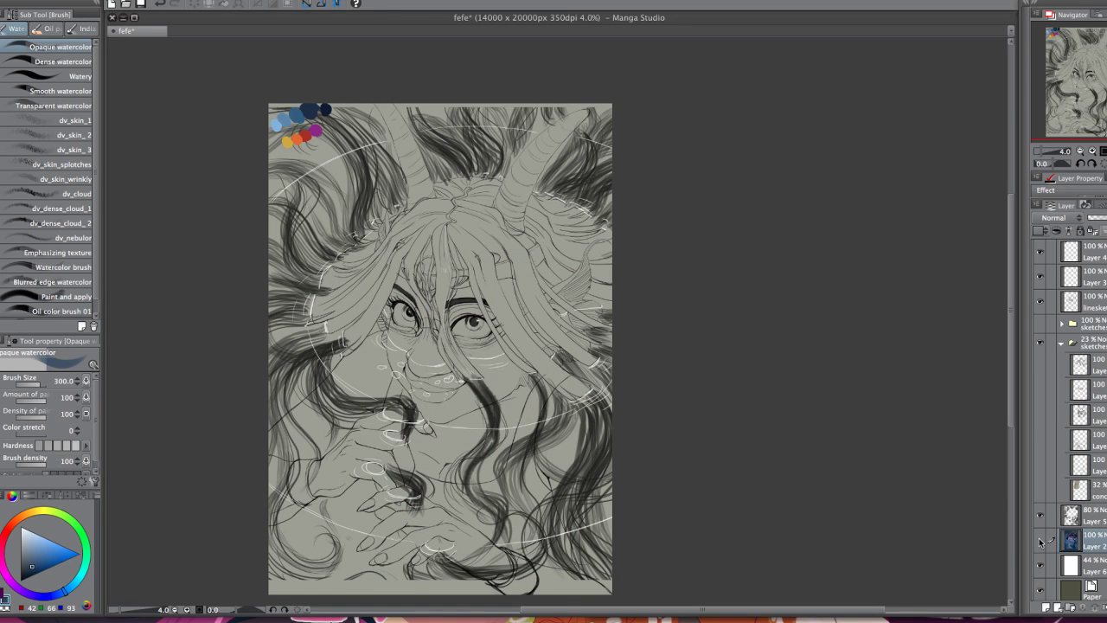
pyautogui.click(1041, 541)
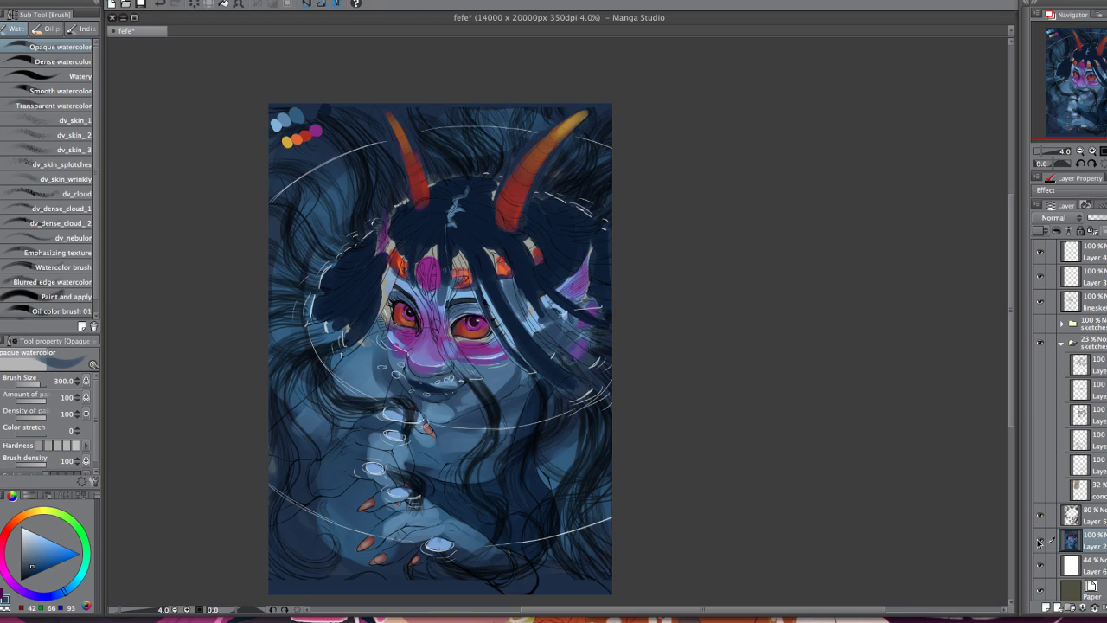
pyautogui.click(1040, 542)
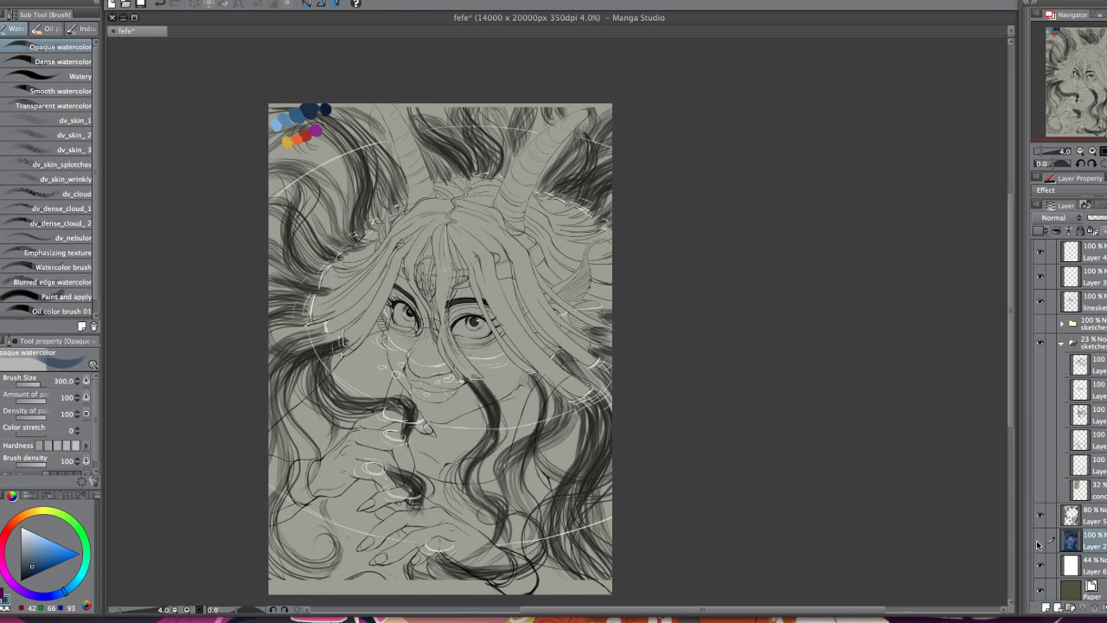
pyautogui.click(1040, 541)
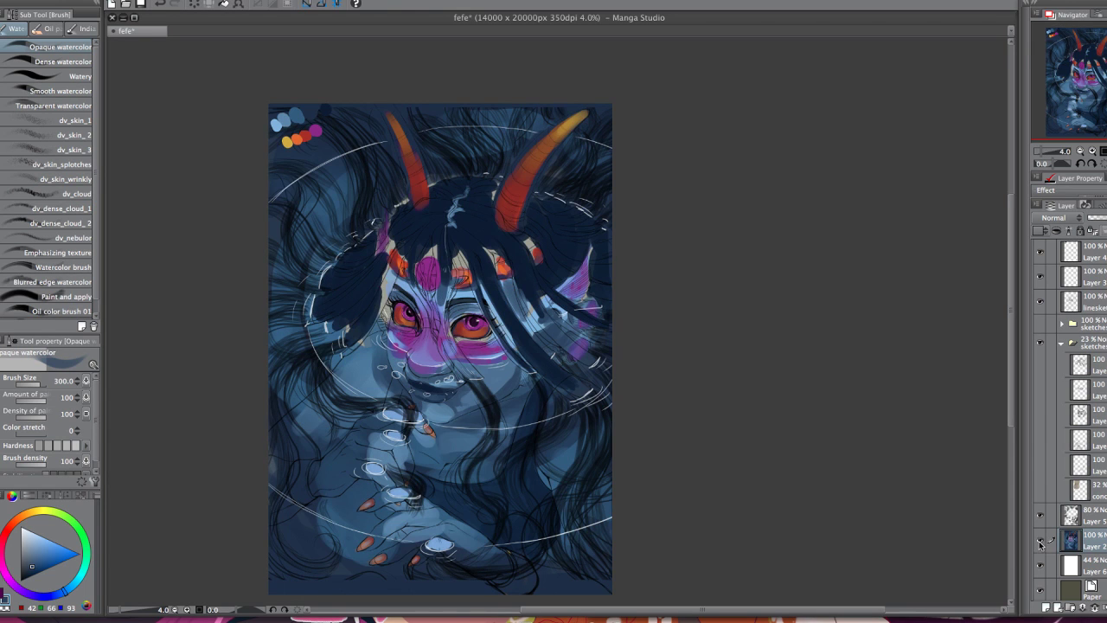
pyautogui.click(1040, 542)
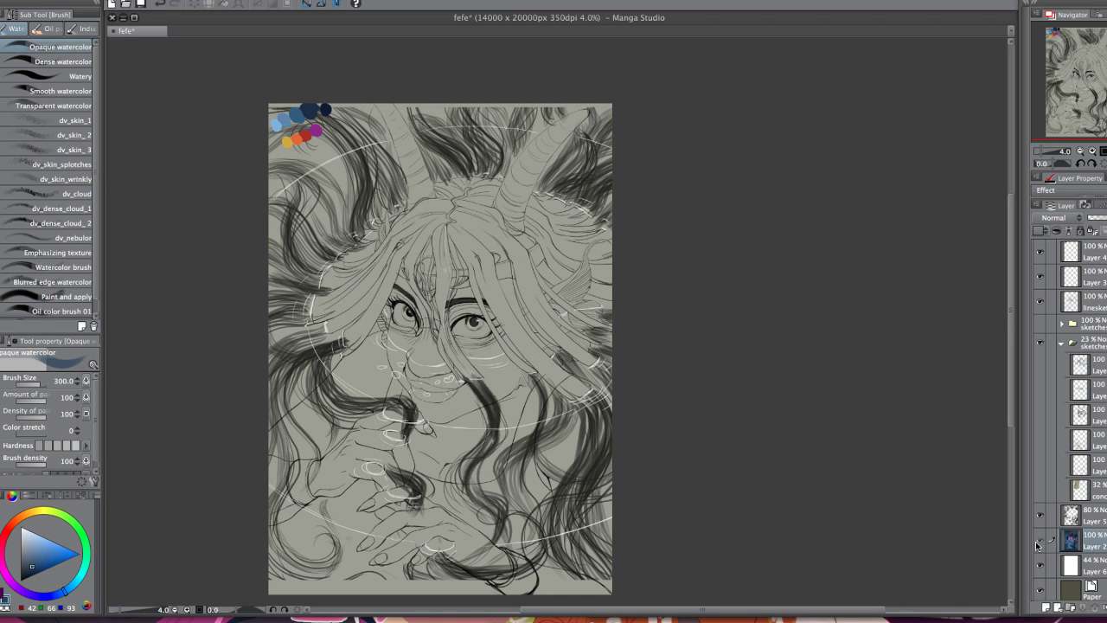
pyautogui.click(1040, 542)
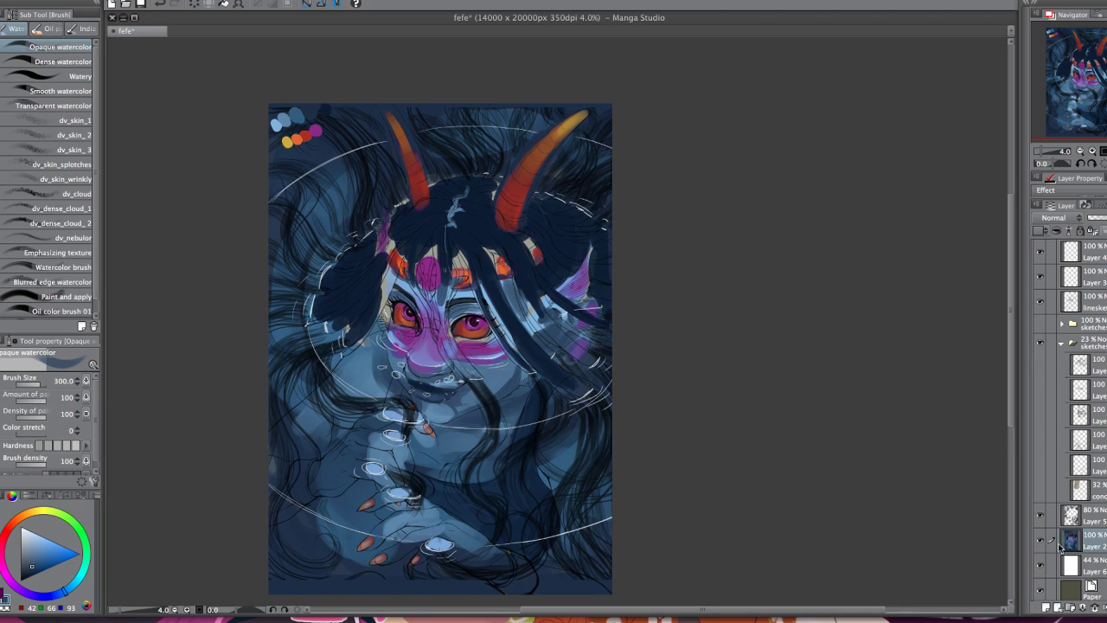
# - Compare the artwork with and without the 80% opacity hair line layer by toggling its visibility
pyautogui.click(1040, 517)
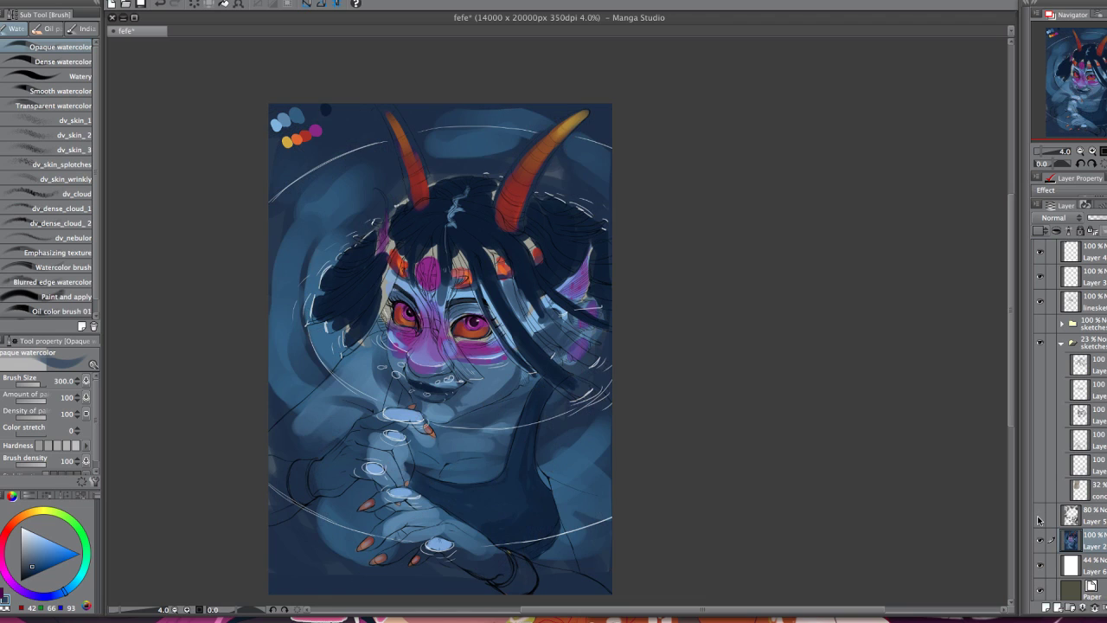
pyautogui.click(1040, 516)
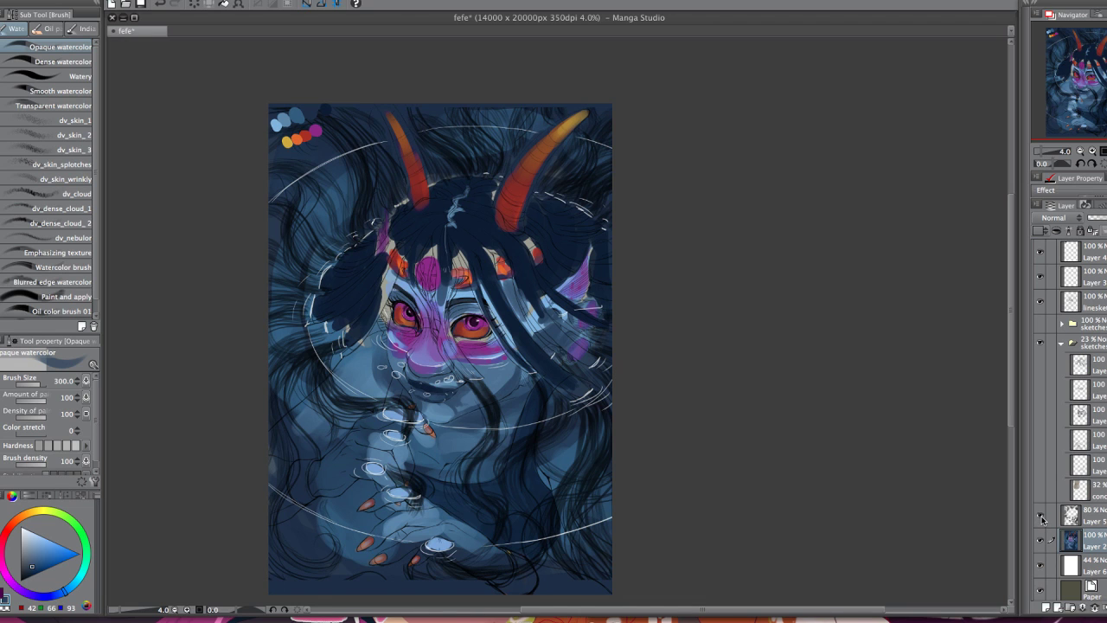
pyautogui.click(1040, 517)
pyautogui.click(1040, 517)
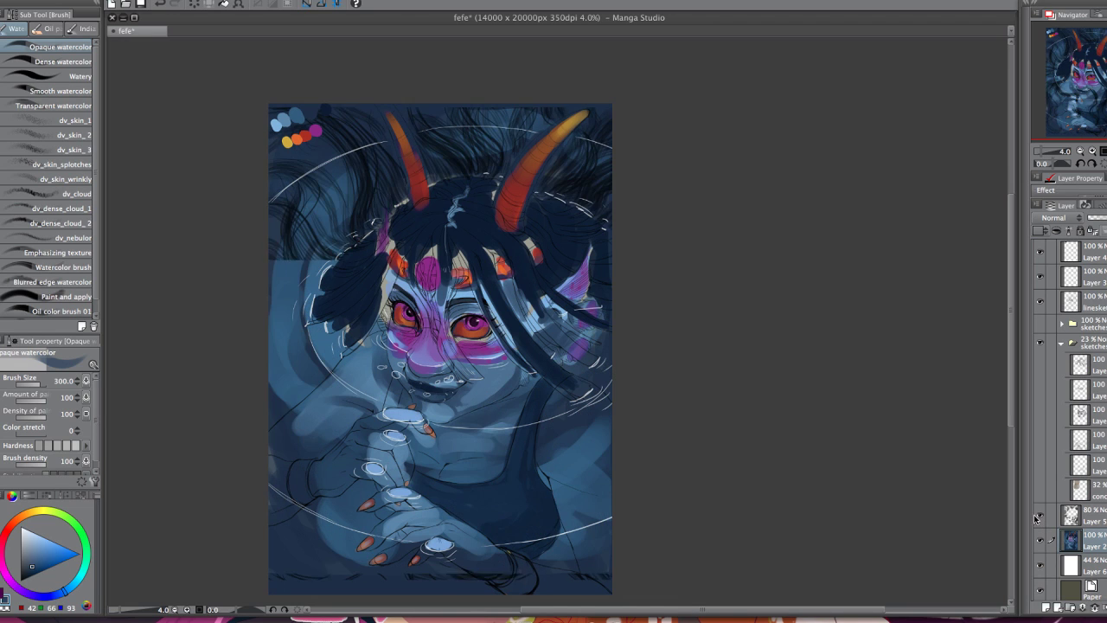
pyautogui.click(1040, 517)
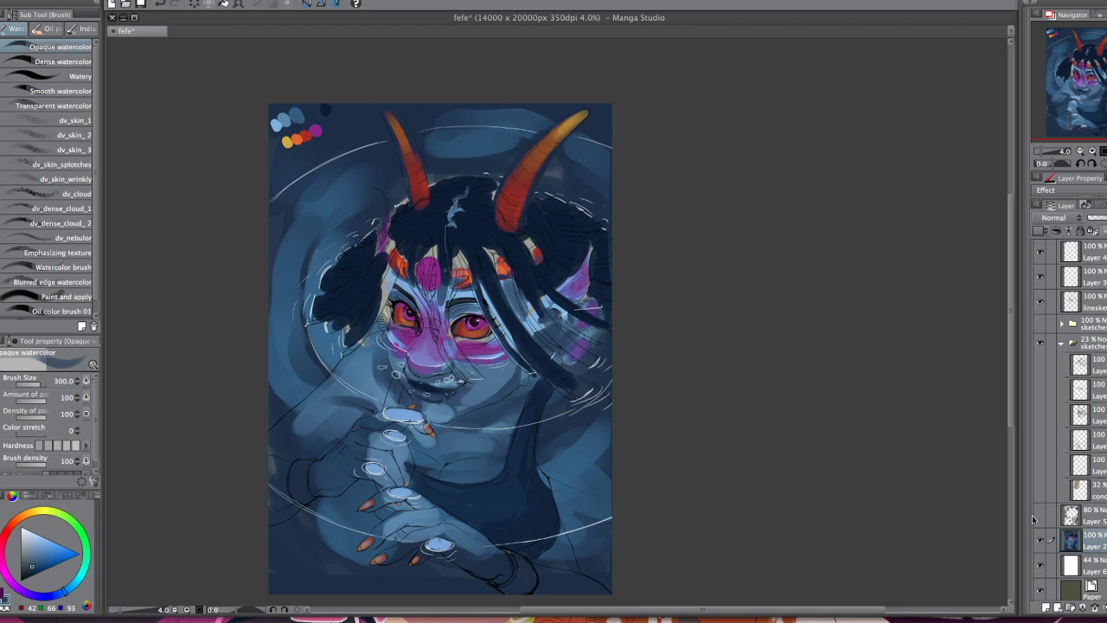
pyautogui.click(1040, 517)
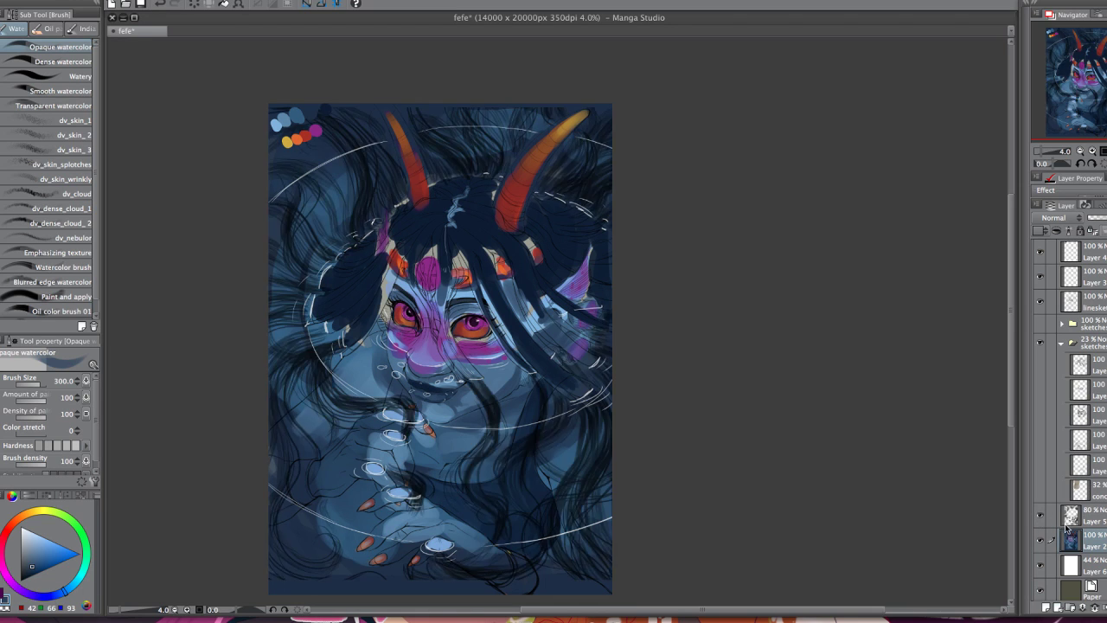
# - Add a new empty layer above the painted color layer and hide the painted layer
pyautogui.click(1047, 607)
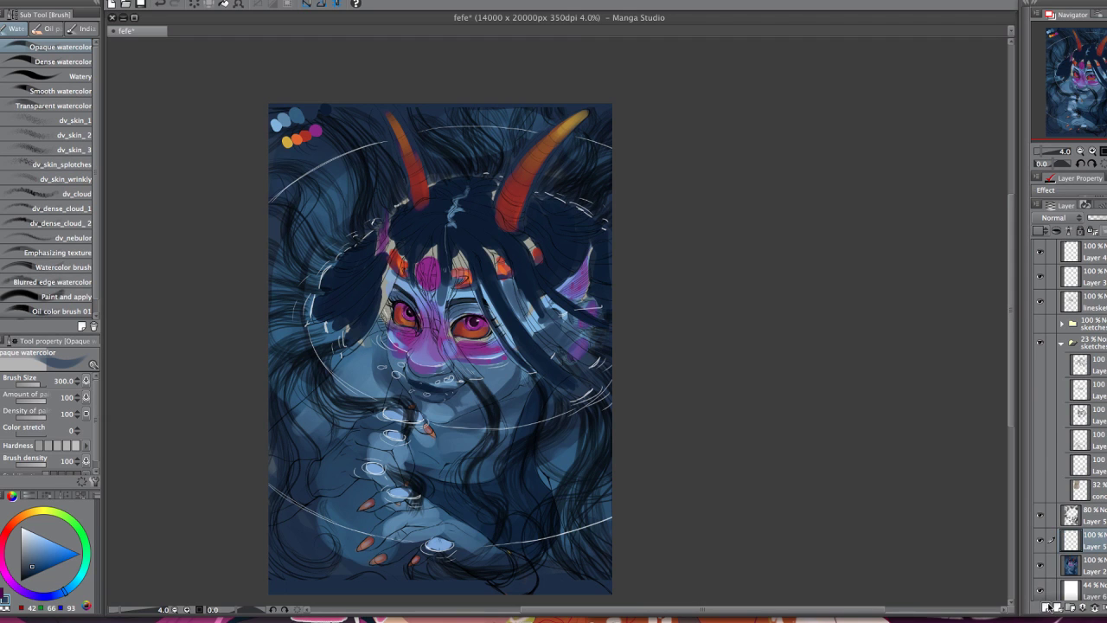
pyautogui.click(1040, 565)
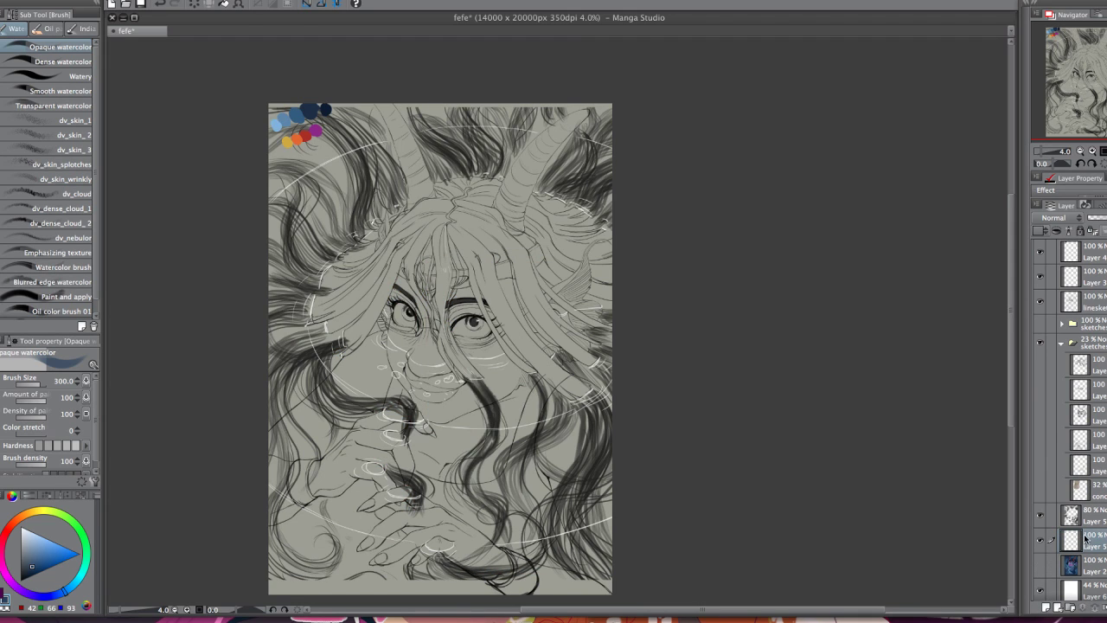
pyautogui.moveTo(739, 464); pyautogui.dragTo(771, 458)
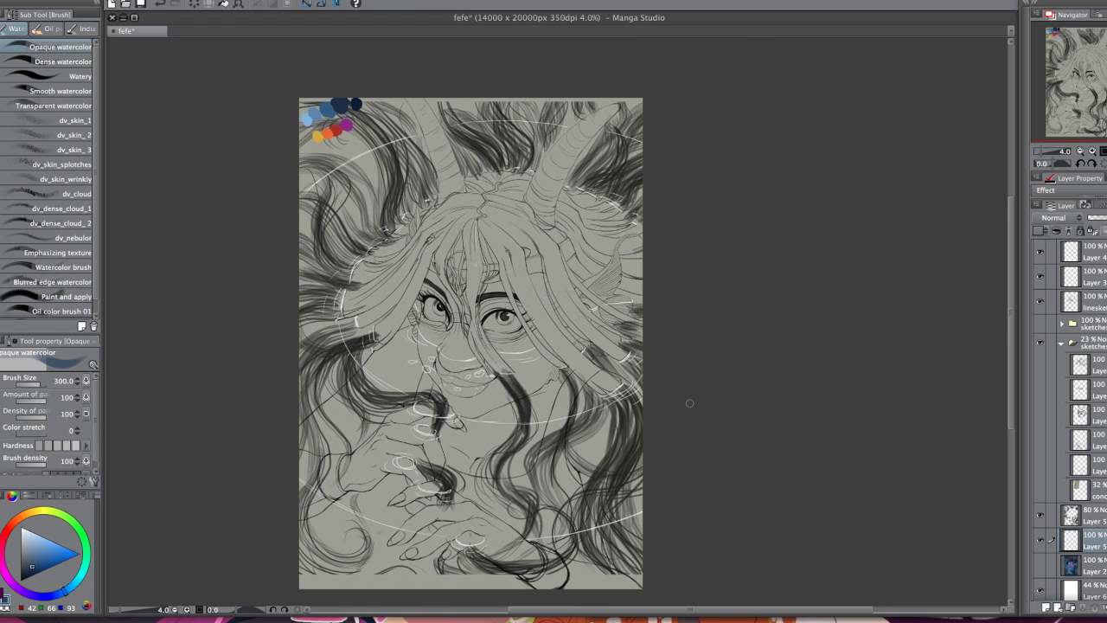
# - Try a darkest-navy Opaque watercolor stroke beside the palette swatches, switch to the G-pen and undo the stroke
pyautogui.keyDown('alt'); pyautogui.click(357, 104); pyautogui.keyUp('alt')
pyautogui.moveTo(360, 120); pyautogui.dragTo(378, 112)
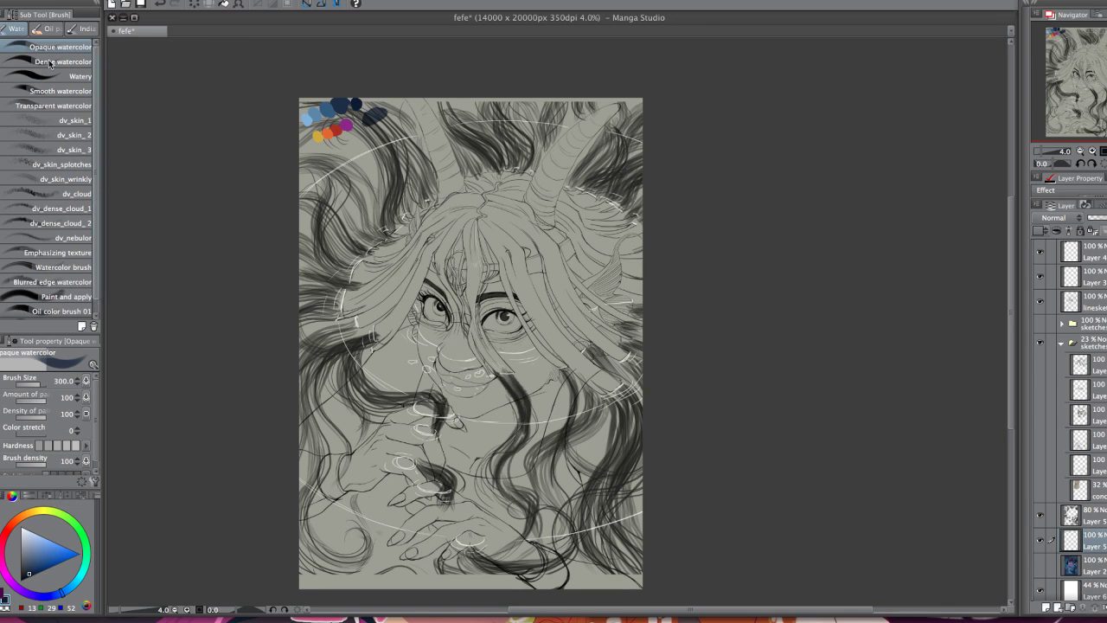
pyautogui.press('p')
pyautogui.hotkey('ctrl', 'z')
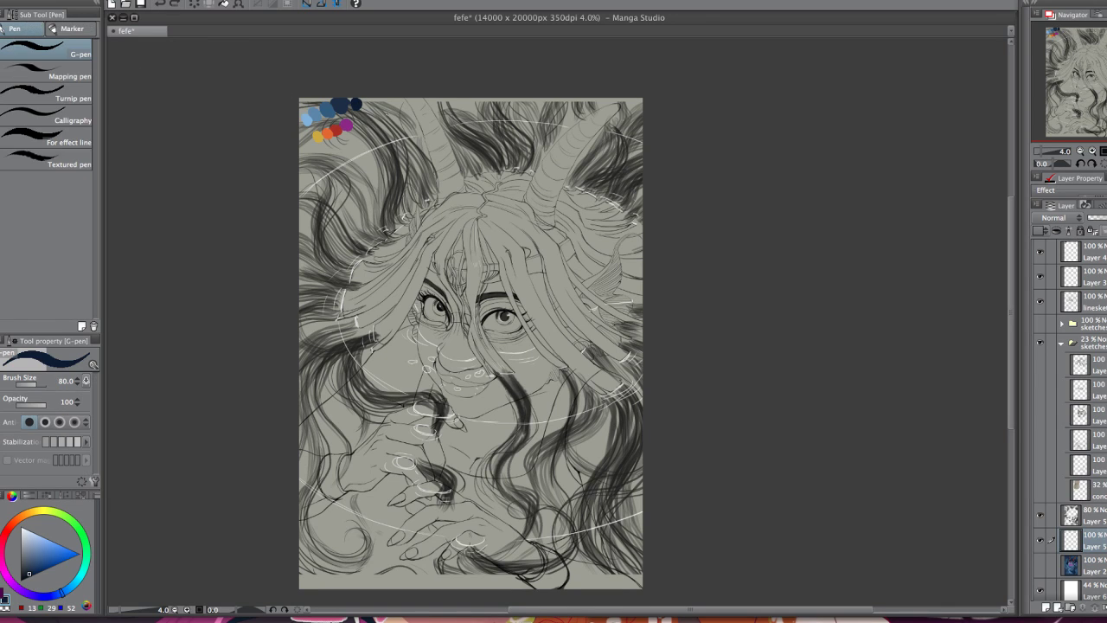
# - Try dark navy and light blue dabs beside the swatches with the G-pen at size 500, and undo them
pyautogui.press(']')
pyautogui.press(']')
pyautogui.press(']')
pyautogui.press(']')
pyautogui.press(']')
pyautogui.press(']')
pyautogui.moveTo(377, 120); pyautogui.dragTo(381, 120)
pyautogui.keyDown('alt'); pyautogui.click(306, 120); pyautogui.keyUp('alt')
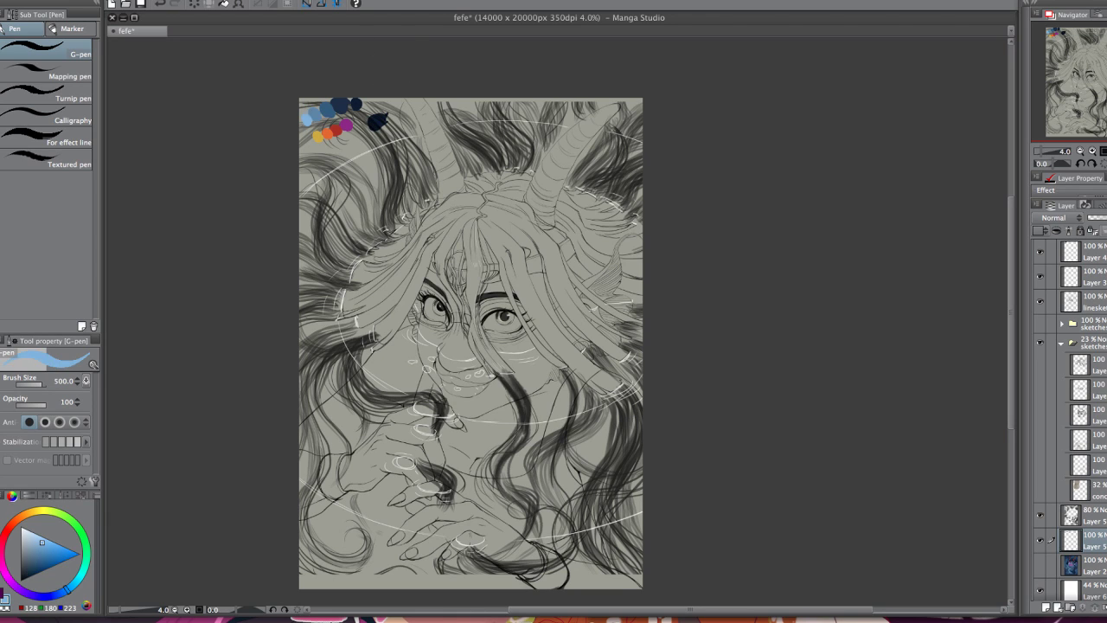
pyautogui.click(384, 127)
pyautogui.hotkey('ctrl', 'z')
pyautogui.hotkey('ctrl', 'z')
# - Sample the large dark navy palette swatch (RGB 29, 47, 71) and enlarge the G-pen for broad coverage
pyautogui.keyDown('alt'); pyautogui.click(346, 102); pyautogui.keyUp('alt')
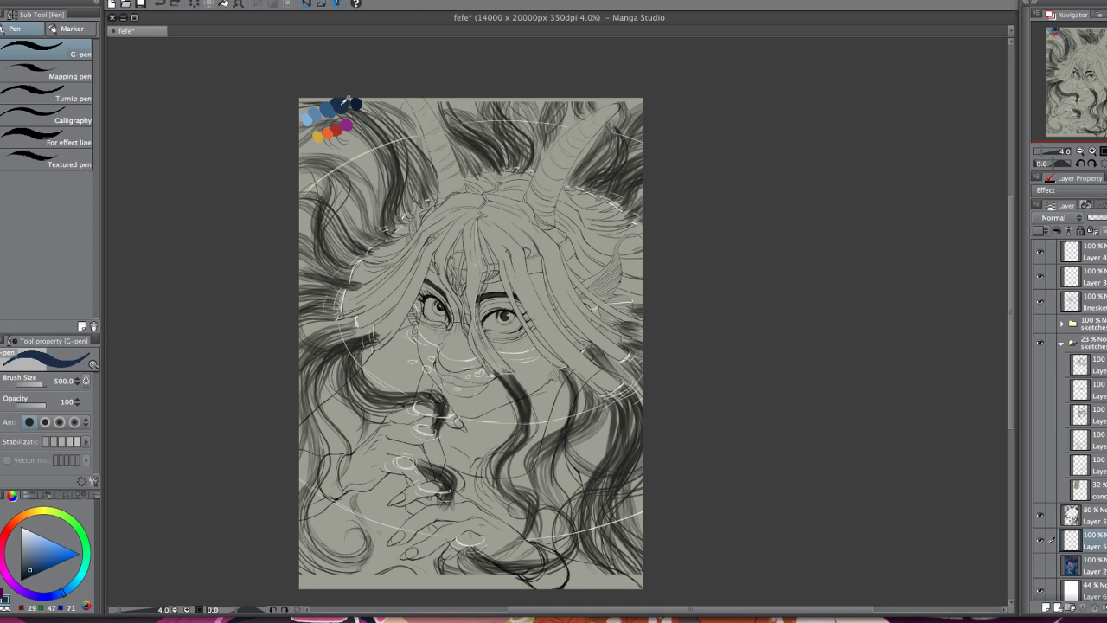
pyautogui.press(']')
pyautogui.press(']')
pyautogui.press(']')
pyautogui.press(']')
pyautogui.press(']')
pyautogui.press(']')
# - Try covering the lower part of the canvas with broad diagonal navy G-pen bands, raising the brush size to 2000
pyautogui.moveTo(647, 367); pyautogui.dragTo(327, 498)
pyautogui.moveTo(660, 384); pyautogui.dragTo(272, 534)
pyautogui.moveTo(673, 373); pyautogui.dragTo(266, 551)
pyautogui.moveTo(648, 386)
pyautogui.mouseDown()
pyautogui.moveTo(325, 533)
pyautogui.moveTo(296, 574)
pyautogui.moveTo(416, 503)
pyautogui.moveTo(645, 416)
pyautogui.moveTo(647, 433)
pyautogui.moveTo(433, 515)
pyautogui.moveTo(311, 581)
pyautogui.moveTo(364, 573)
pyautogui.moveTo(575, 485)
pyautogui.moveTo(636, 472)
pyautogui.moveTo(560, 508)
pyautogui.mouseUp()
pyautogui.press(']')
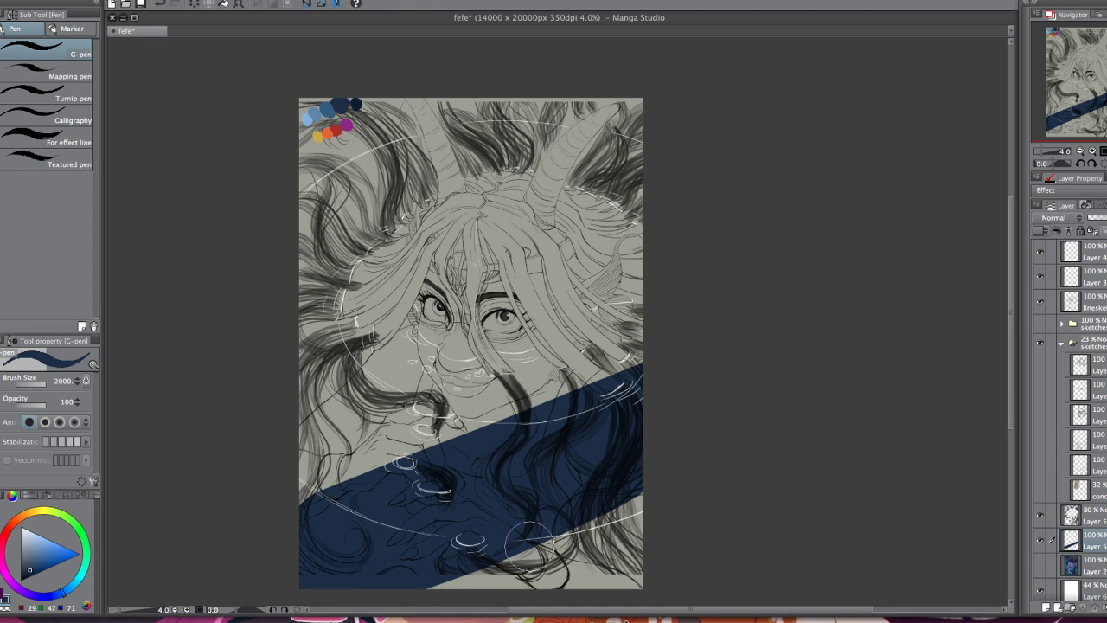
pyautogui.click(592, 617)
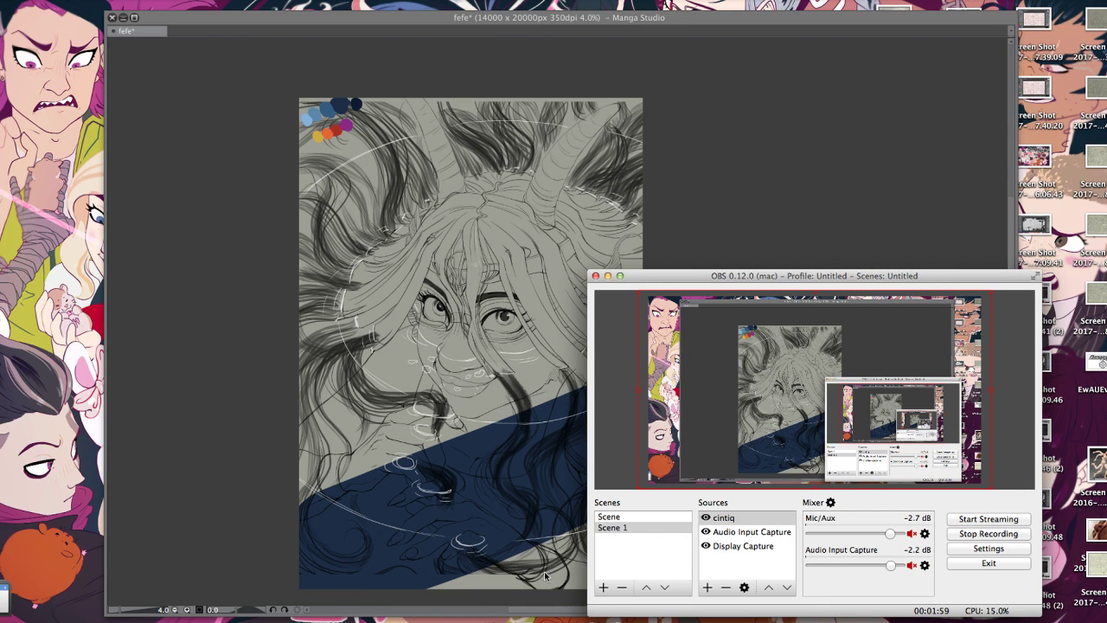
pyautogui.click(546, 575)
# - Undo all the broad navy bands on the new layer
pyautogui.press('super+z')
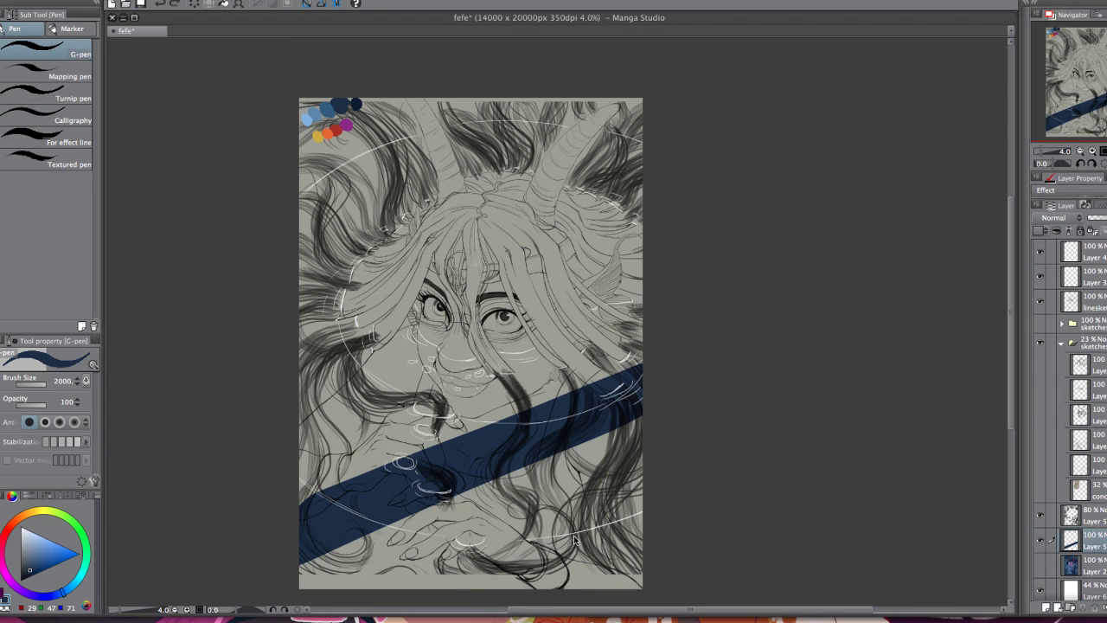
pyautogui.press('super+z')
pyautogui.press('super+z')
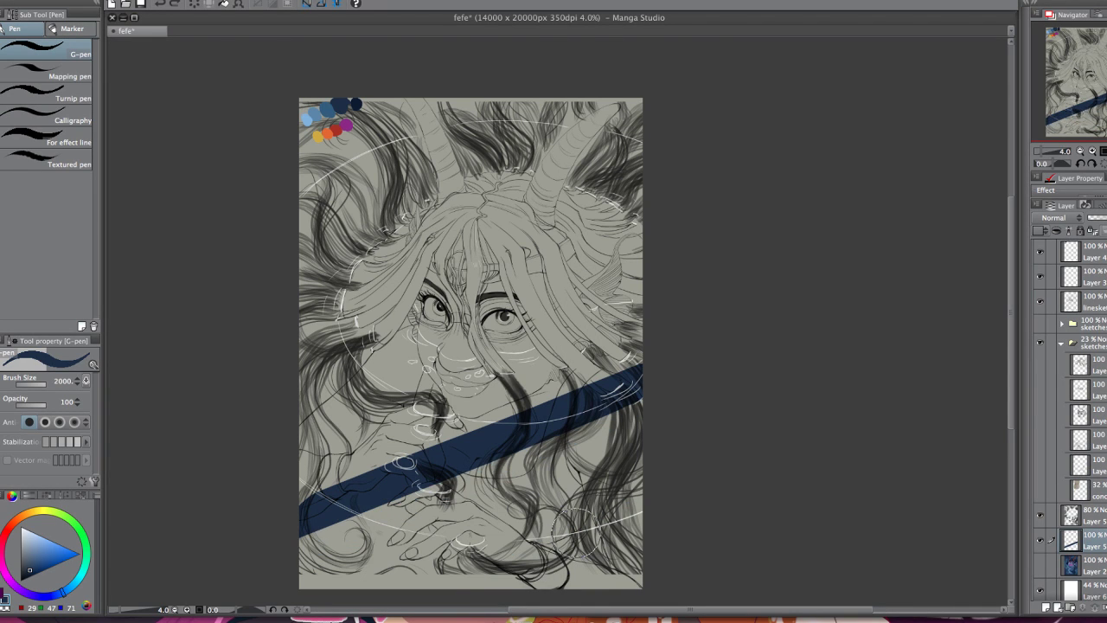
pyautogui.press('super+z')
pyautogui.press('super+z')
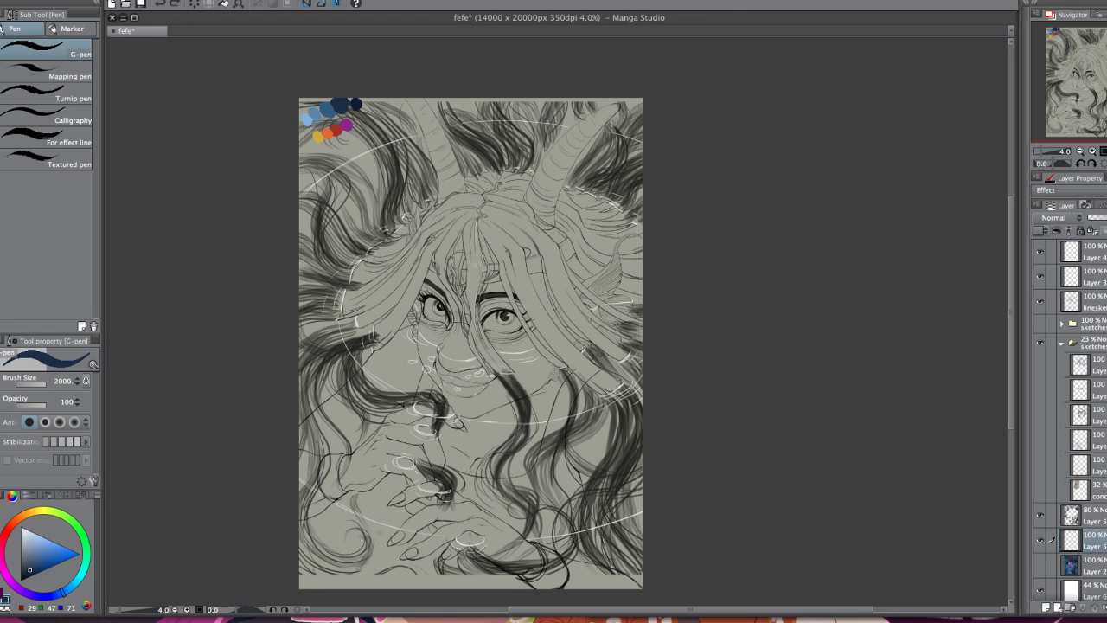
# - Fill the whole new layer with dark navy using the Fill tool set to Refer edited layer only
pyautogui.press('g')
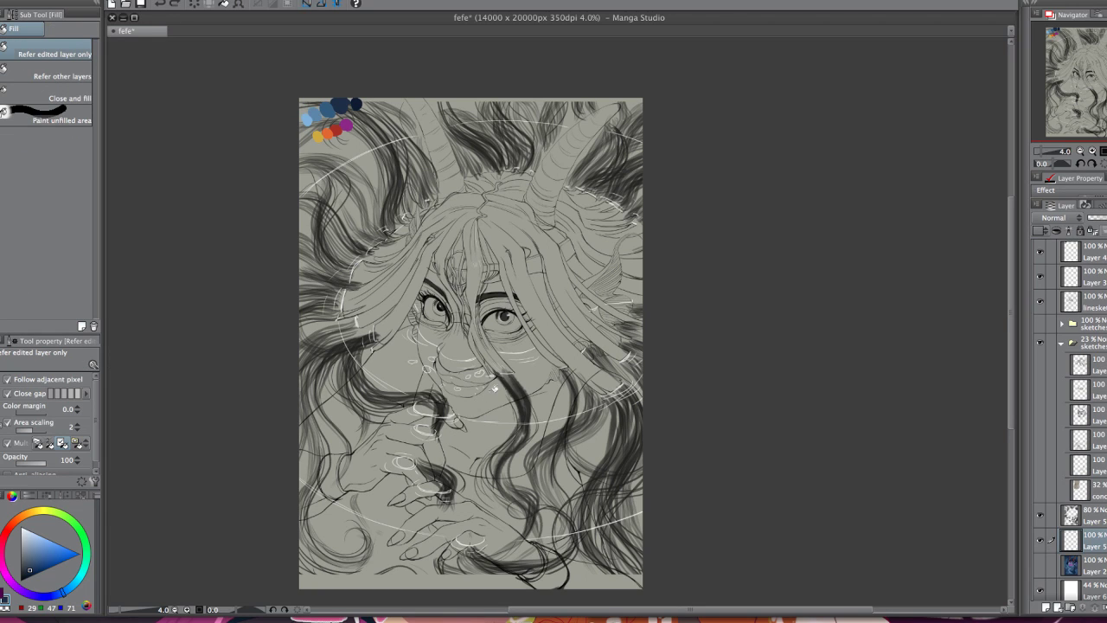
pyautogui.click(490, 392)
pyautogui.click(582, 439)
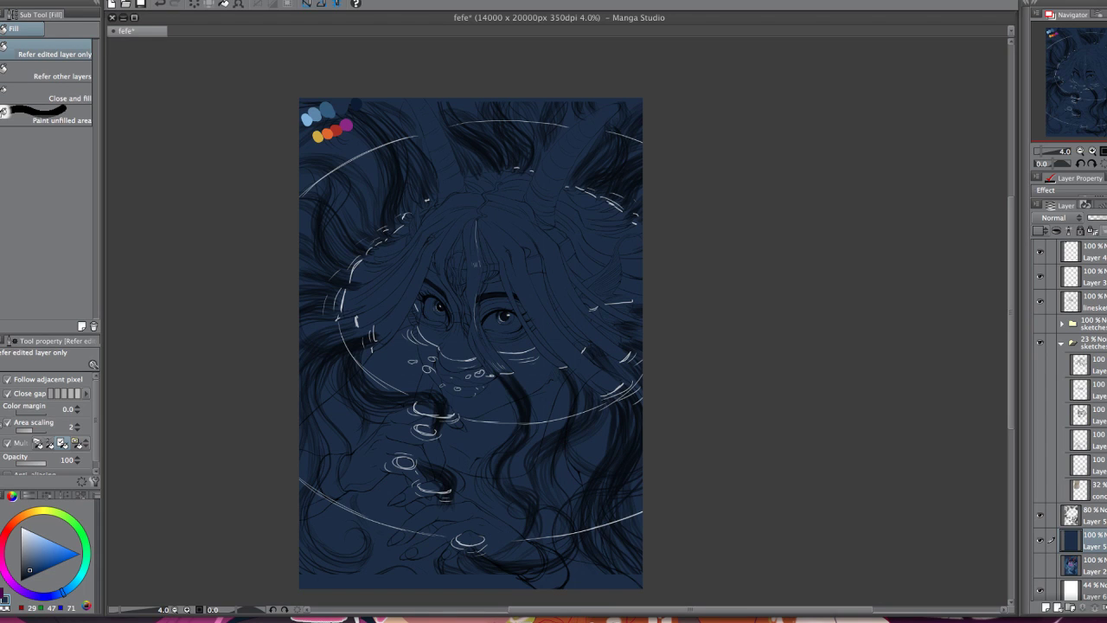
# - Paint a darkest-navy strand down the middle of the forehead with the Opaque watercolor brush, sampling the color from the palette
pyautogui.press('b')
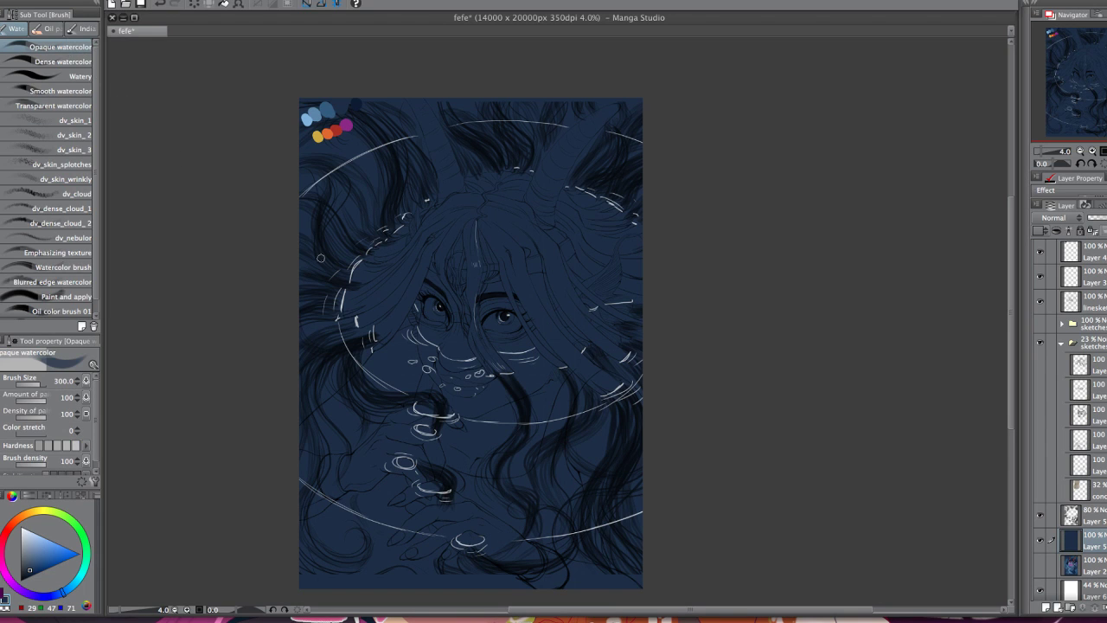
pyautogui.press(']')
pyautogui.press(']')
pyautogui.press(']')
pyautogui.moveTo(96, 396); pyautogui.dragTo(95, 410)
pyautogui.moveTo(518, 368); pyautogui.dragTo(509, 371)
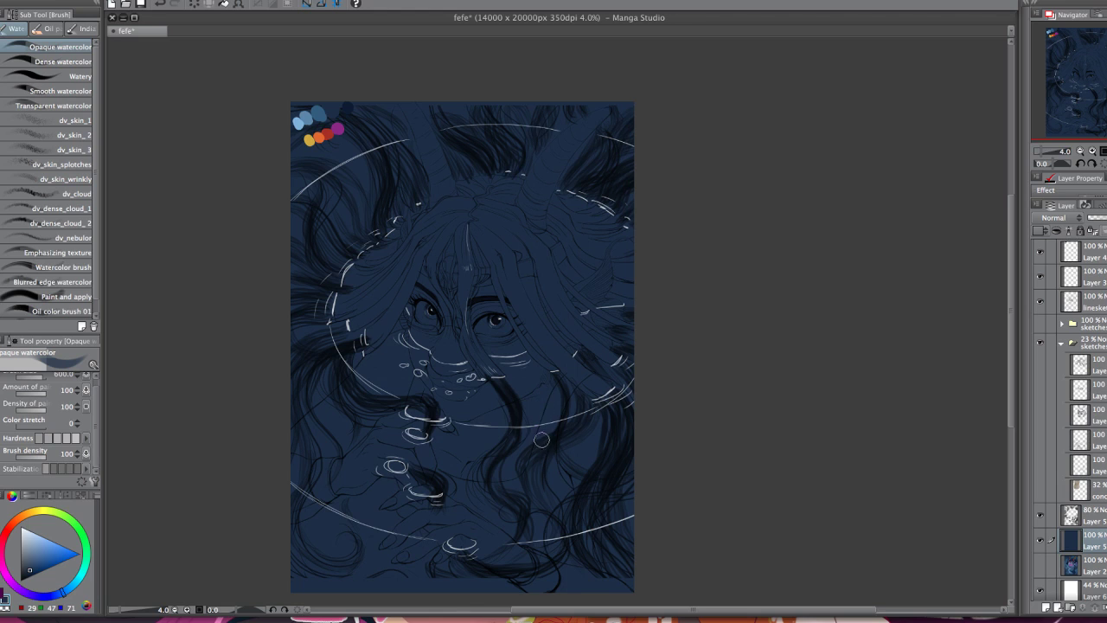
pyautogui.keyDown('alt'); pyautogui.click(351, 104); pyautogui.keyUp('alt')
pyautogui.press('[')
pyautogui.moveTo(464, 228); pyautogui.dragTo(464, 269)
pyautogui.moveTo(463, 228); pyautogui.dragTo(465, 304)
# - Enlarge the Opaque watercolor brush to 1000 and block in the dark hair at the crown
pyautogui.press(']')
pyautogui.press(']')
pyautogui.press(']')
pyautogui.press(']')
pyautogui.press(']')
pyautogui.press(']')
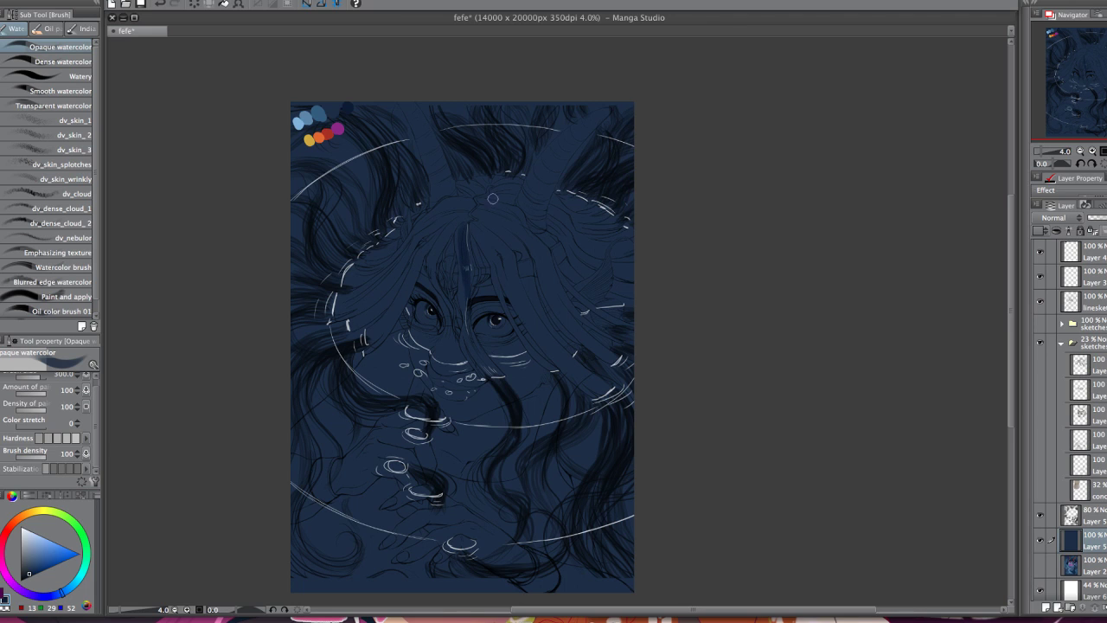
pyautogui.moveTo(484, 200)
pyautogui.mouseDown()
pyautogui.moveTo(460, 211)
pyautogui.moveTo(497, 187)
pyautogui.moveTo(440, 215)
pyautogui.moveTo(507, 226)
pyautogui.moveTo(468, 203)
pyautogui.moveTo(490, 226)
pyautogui.moveTo(475, 205)
pyautogui.moveTo(497, 213)
pyautogui.moveTo(482, 197)
pyautogui.moveTo(498, 190)
pyautogui.moveTo(427, 224)
pyautogui.moveTo(485, 186)
pyautogui.moveTo(436, 220)
pyautogui.moveTo(491, 208)
pyautogui.moveTo(494, 190)
pyautogui.moveTo(510, 226)
pyautogui.moveTo(504, 194)
pyautogui.moveTo(455, 207)
pyautogui.moveTo(480, 205)
pyautogui.mouseUp()
# - Sample the medium blue swatch (RGB 92, 136, 171) and paint the nose with a smaller brush
pyautogui.keyDown('alt'); pyautogui.click(319, 115); pyautogui.keyUp('alt')
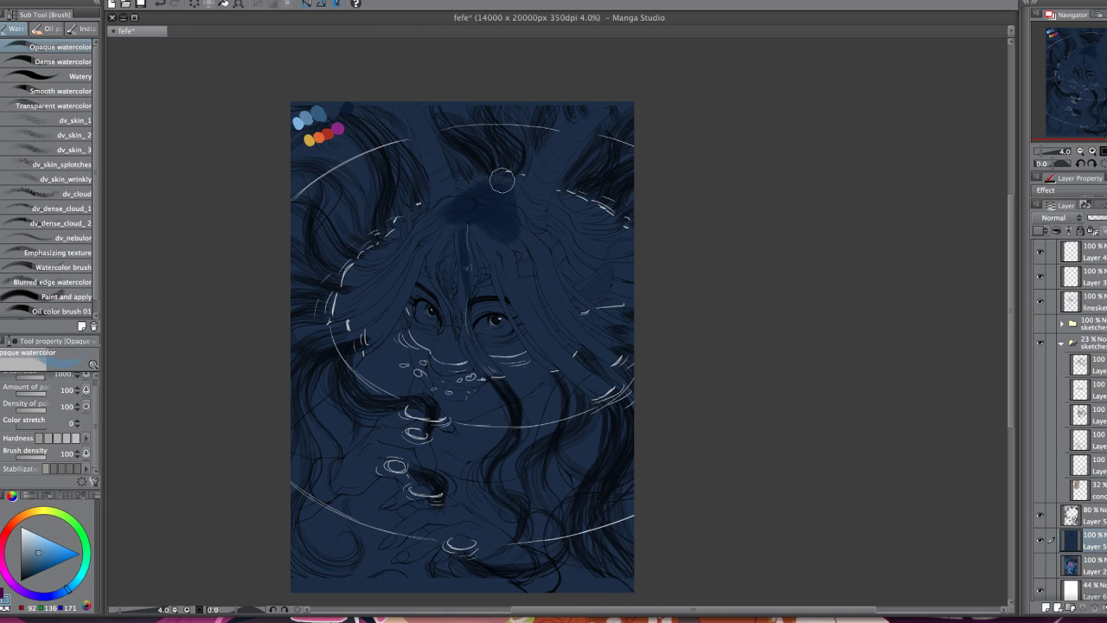
pyautogui.press('[')
pyautogui.click(446, 350)
pyautogui.moveTo(449, 333); pyautogui.dragTo(445, 349)
# - Paint the chin and the cheek below the right-hand eye in medium blue with the brush at size 700
pyautogui.press('[')
pyautogui.moveTo(463, 408)
pyautogui.mouseDown()
pyautogui.moveTo(448, 407)
pyautogui.moveTo(461, 408)
pyautogui.mouseUp()
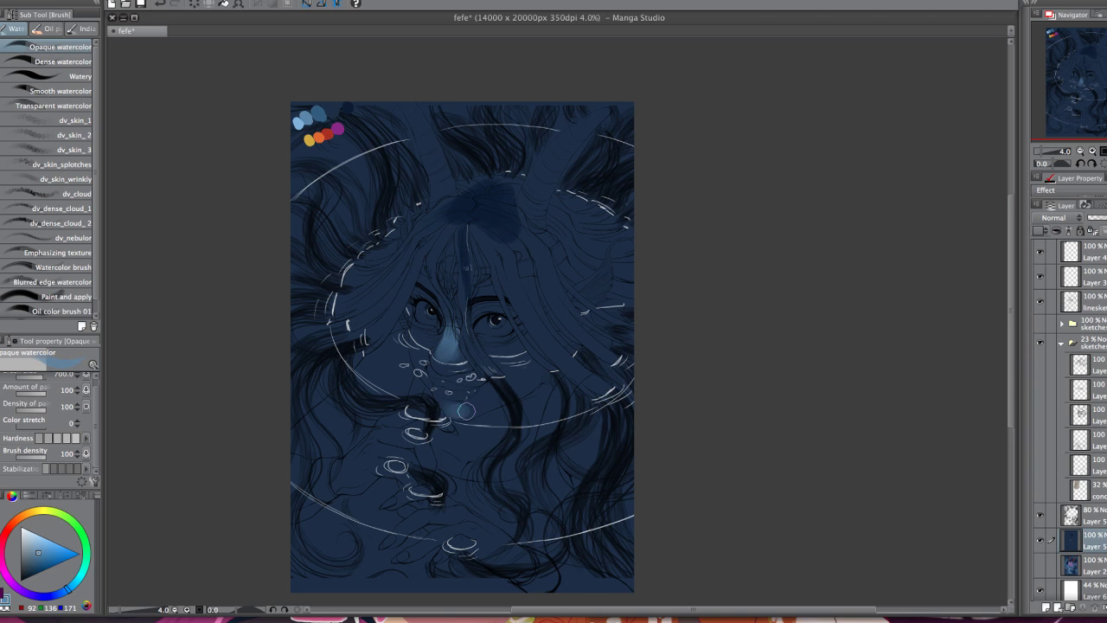
pyautogui.moveTo(447, 406); pyautogui.dragTo(466, 409)
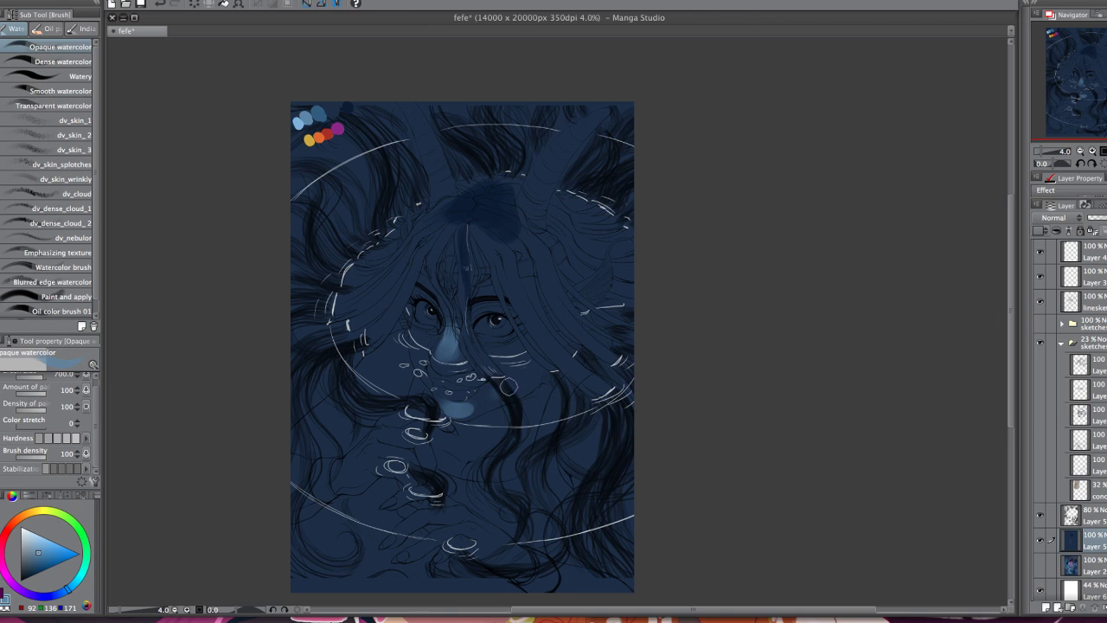
pyautogui.moveTo(460, 413); pyautogui.dragTo(468, 410)
pyautogui.moveTo(497, 367)
pyautogui.mouseDown()
pyautogui.moveTo(528, 359)
pyautogui.moveTo(496, 372)
pyautogui.moveTo(488, 392)
pyautogui.moveTo(531, 368)
pyautogui.moveTo(500, 383)
pyautogui.mouseUp()
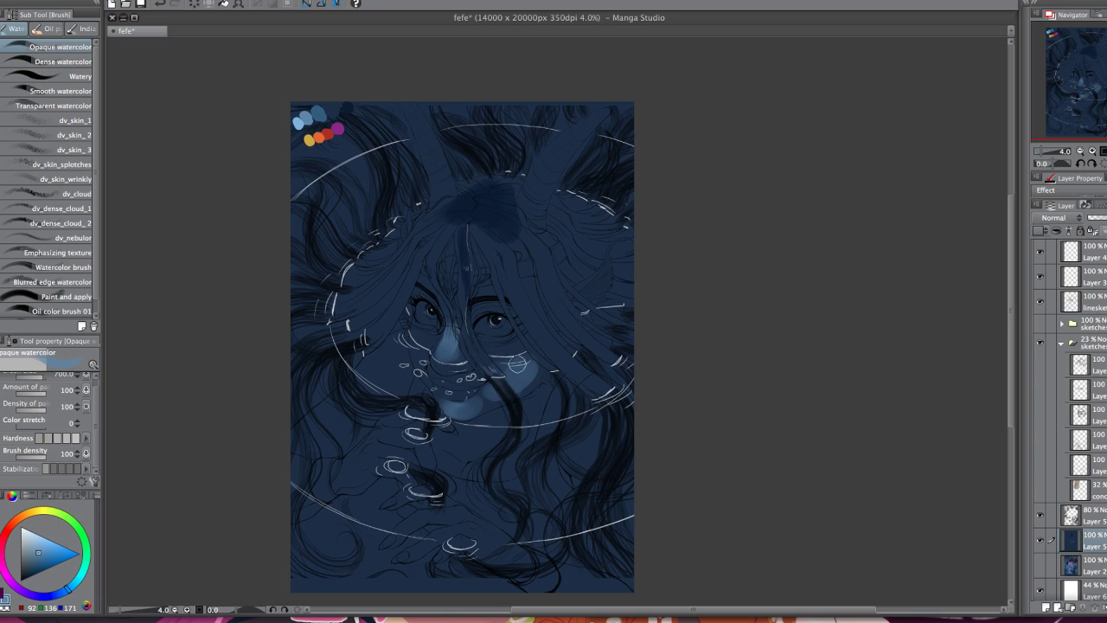
# - Reduce the brush to 400 and paint medium blue on the left-hand cheek, around both brows and on the right-hand ear
pyautogui.press('[')
pyautogui.press('[')
pyautogui.press('[')
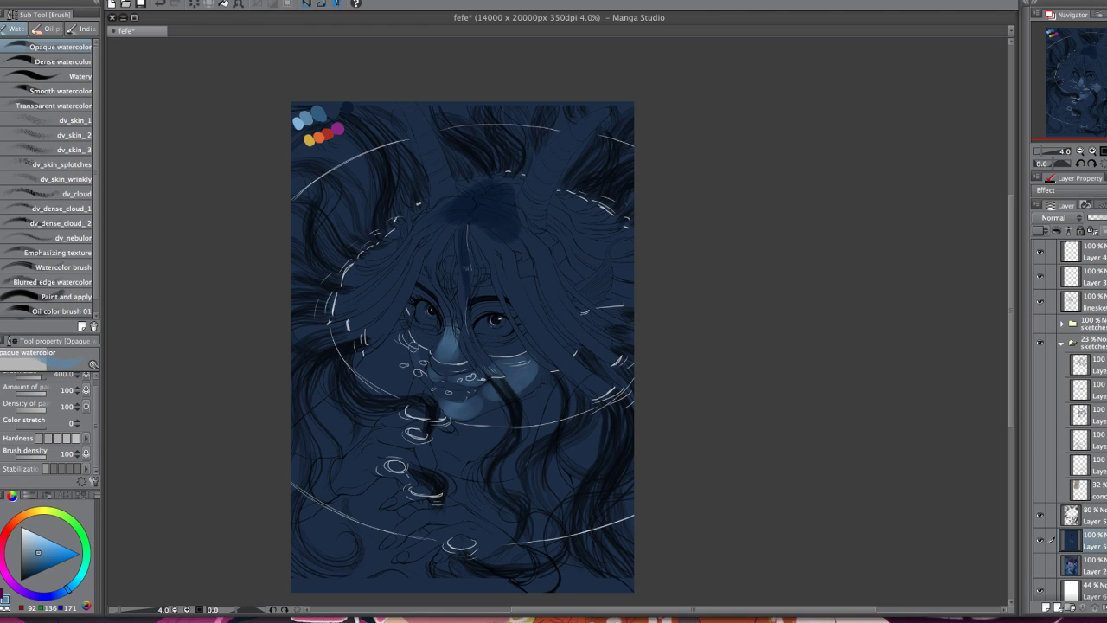
pyautogui.moveTo(418, 367); pyautogui.dragTo(421, 361)
pyautogui.scroll(2, 564, 385)
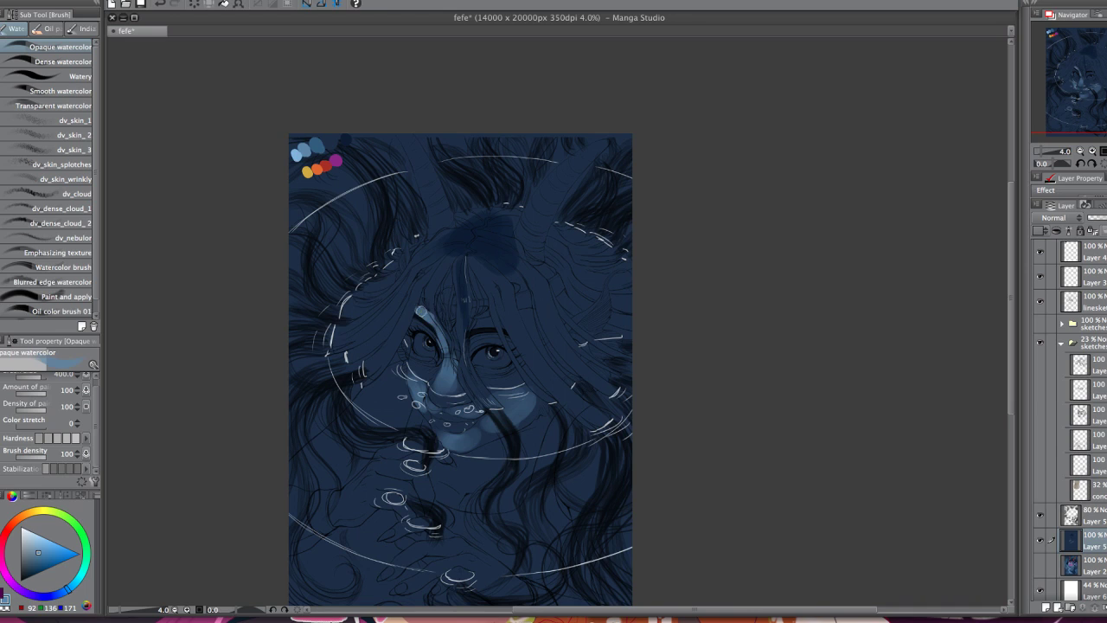
pyautogui.moveTo(470, 326); pyautogui.dragTo(485, 322)
pyautogui.moveTo(575, 321)
pyautogui.mouseDown()
pyautogui.moveTo(602, 296)
pyautogui.moveTo(595, 313)
pyautogui.moveTo(609, 275)
pyautogui.moveTo(600, 309)
pyautogui.mouseUp()
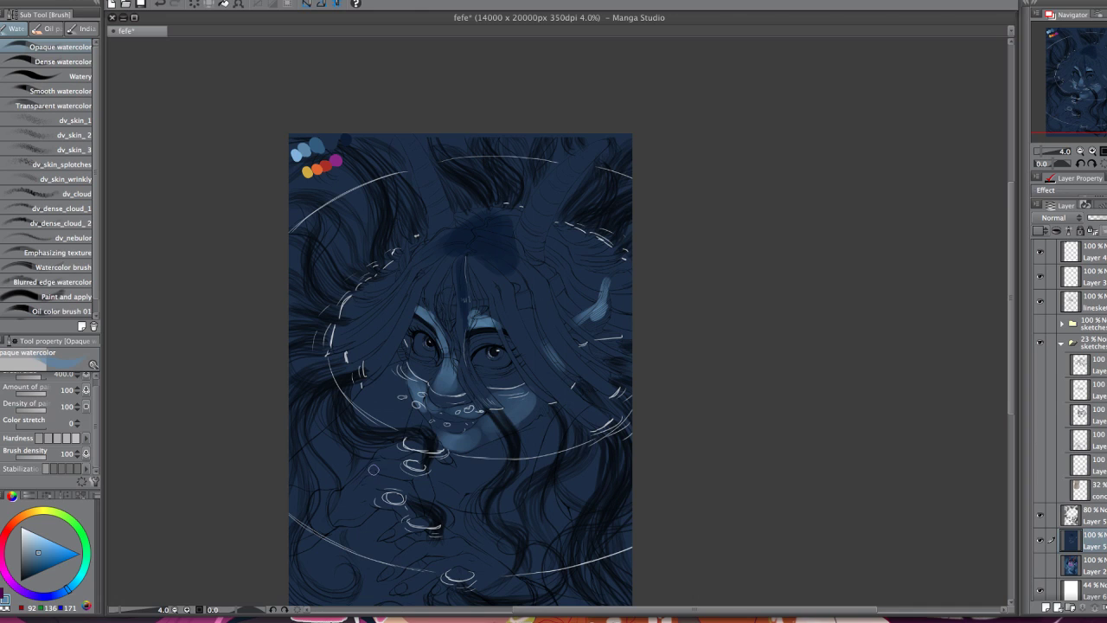
# - Paint the upper hand, from the back of the hand to the wrist, in medium blue with the brush at size 700
pyautogui.moveTo(374, 468)
pyautogui.mouseDown()
pyautogui.moveTo(343, 506)
pyautogui.moveTo(368, 490)
pyautogui.moveTo(358, 488)
pyautogui.moveTo(365, 475)
pyautogui.moveTo(344, 509)
pyautogui.moveTo(366, 494)
pyautogui.moveTo(340, 511)
pyautogui.moveTo(361, 504)
pyautogui.moveTo(366, 477)
pyautogui.moveTo(396, 470)
pyautogui.moveTo(378, 468)
pyautogui.moveTo(420, 470)
pyautogui.mouseUp()
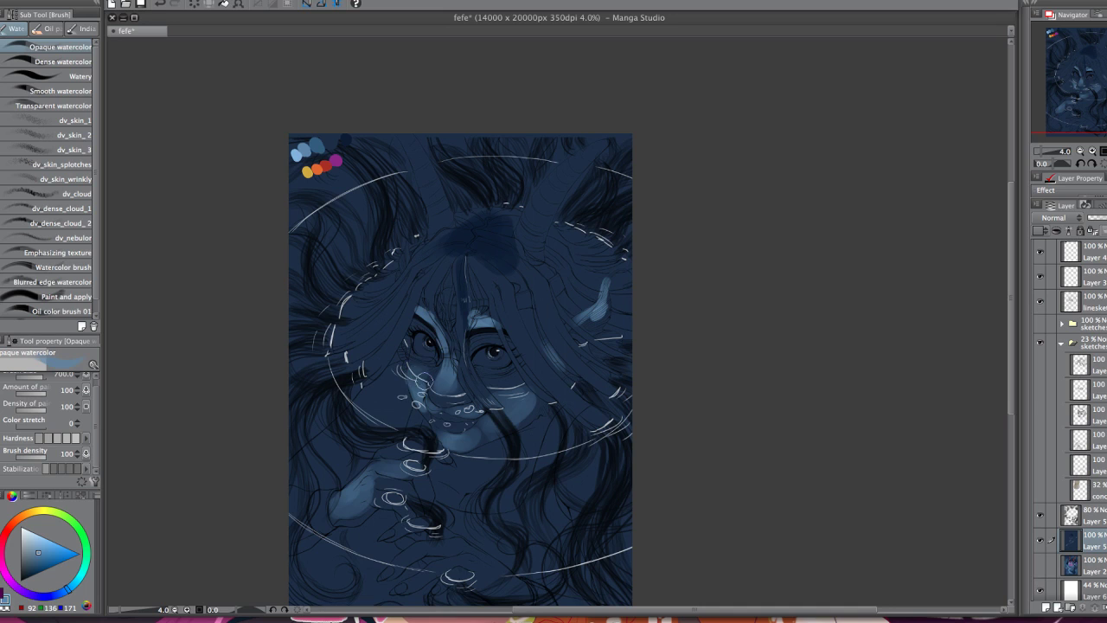
pyautogui.moveTo(563, 393); pyautogui.dragTo(556, 387)
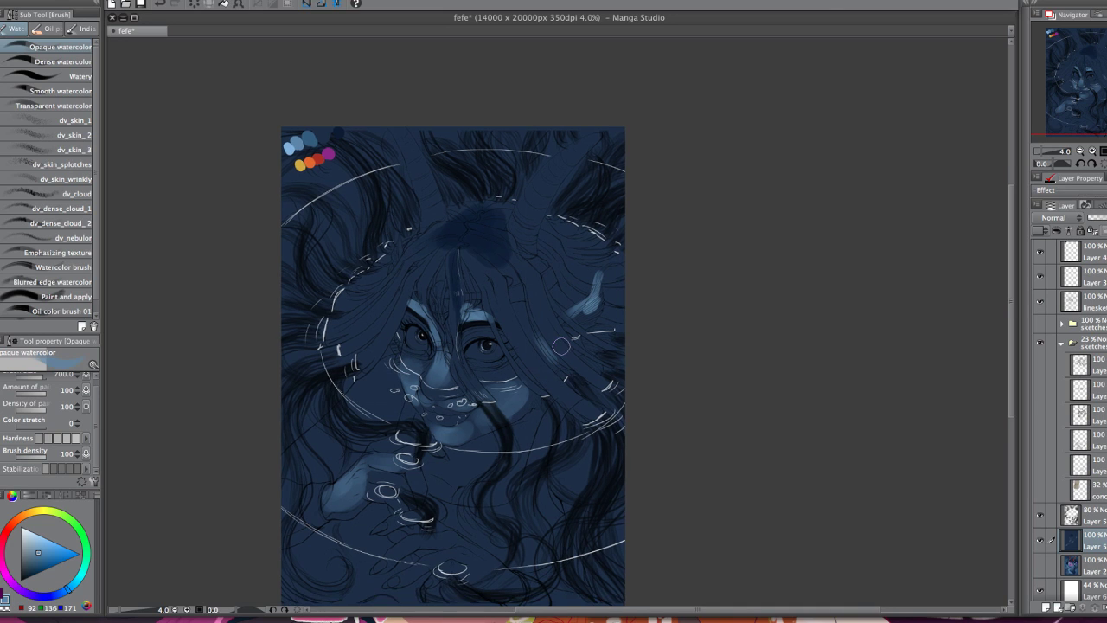
# - Mix a peach skin tone (RGB 213, 148, 118) and block in the back and uppermost finger of the lower hand with a smaller brush
pyautogui.click(23, 514)
pyautogui.moveTo(44, 552); pyautogui.dragTo(51, 552)
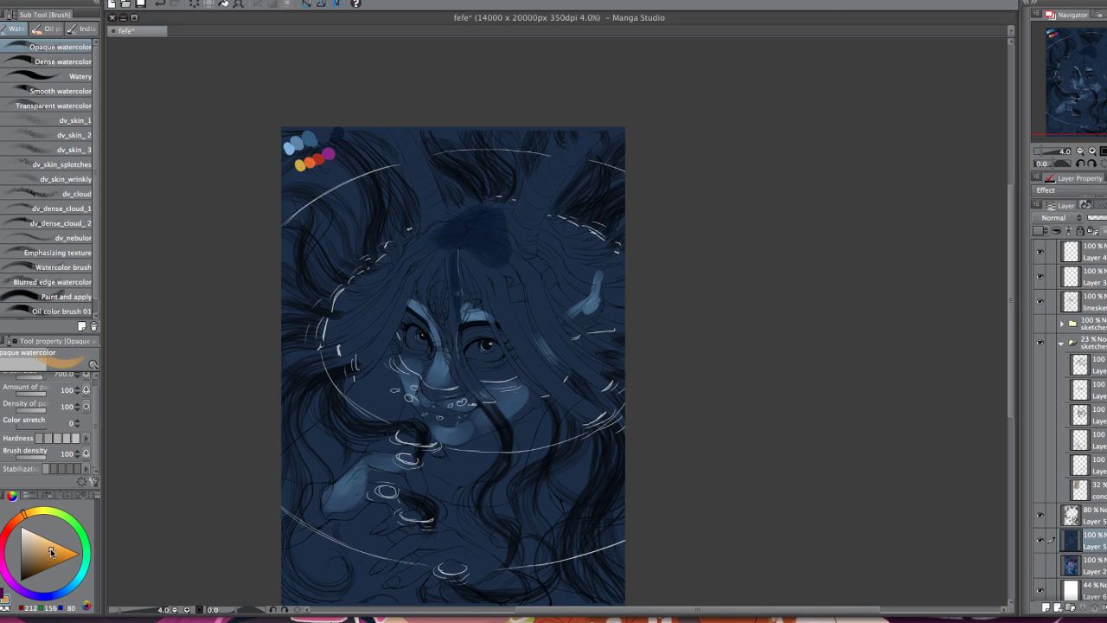
pyautogui.click(17, 522)
pyautogui.moveTo(49, 547); pyautogui.dragTo(42, 546)
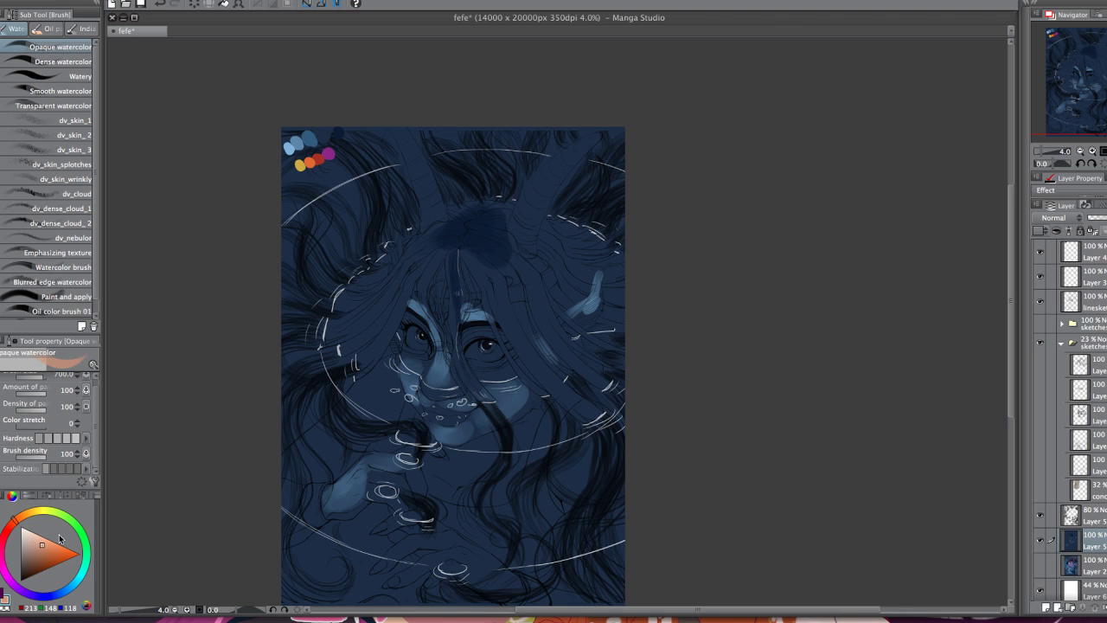
pyautogui.moveTo(570, 398); pyautogui.dragTo(563, 394)
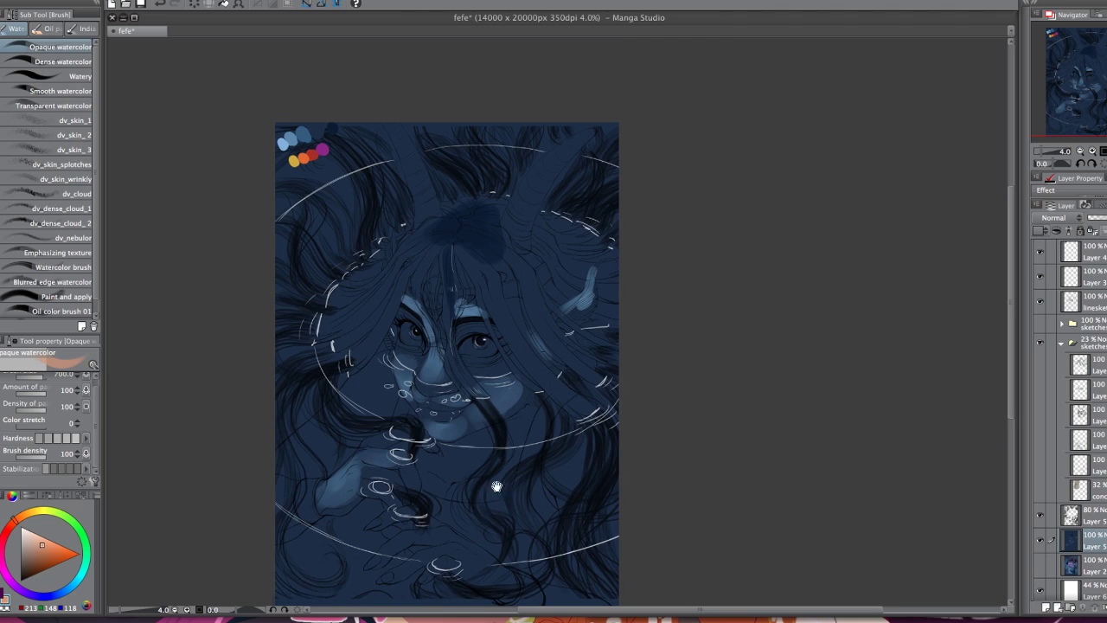
pyautogui.moveTo(496, 486); pyautogui.dragTo(454, 461)
pyautogui.press('[')
pyautogui.moveTo(417, 527)
pyautogui.mouseDown()
pyautogui.moveTo(444, 540)
pyautogui.moveTo(422, 530)
pyautogui.moveTo(440, 542)
pyautogui.moveTo(432, 552)
pyautogui.moveTo(410, 522)
pyautogui.moveTo(450, 550)
pyautogui.moveTo(391, 506)
pyautogui.moveTo(356, 508)
pyautogui.moveTo(391, 507)
pyautogui.moveTo(349, 521)
pyautogui.moveTo(358, 512)
pyautogui.moveTo(332, 536)
pyautogui.moveTo(398, 505)
pyautogui.moveTo(448, 538)
pyautogui.moveTo(408, 512)
pyautogui.mouseUp()
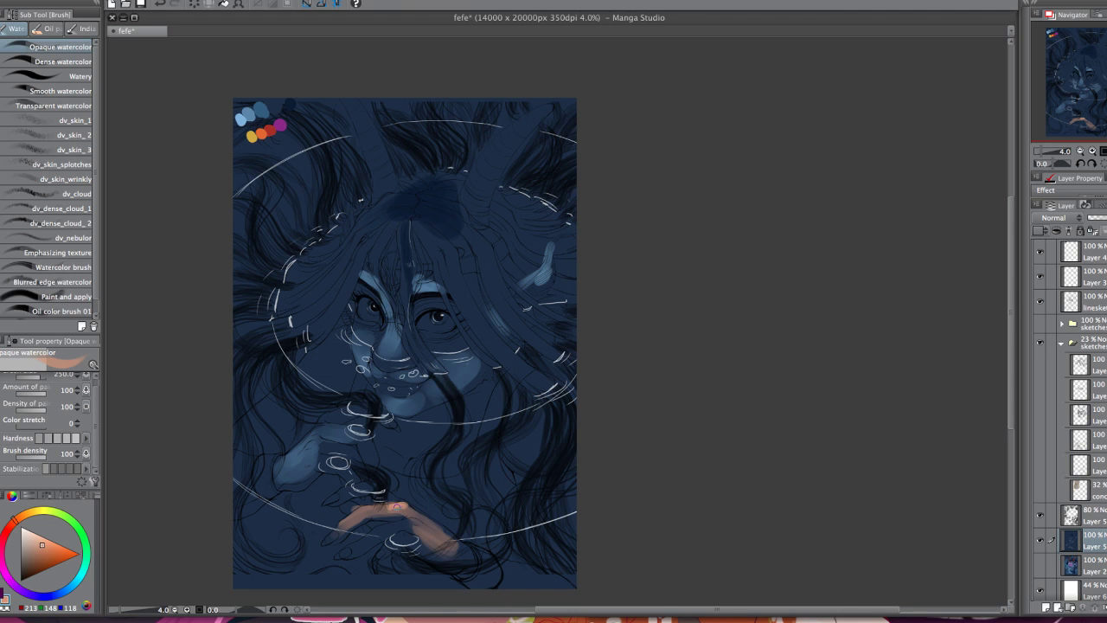
# - Paint the remaining fingers and the knuckles around the ring of the lower hand in peach, using brush sizes 400 and 250
pyautogui.moveTo(340, 522); pyautogui.dragTo(359, 509)
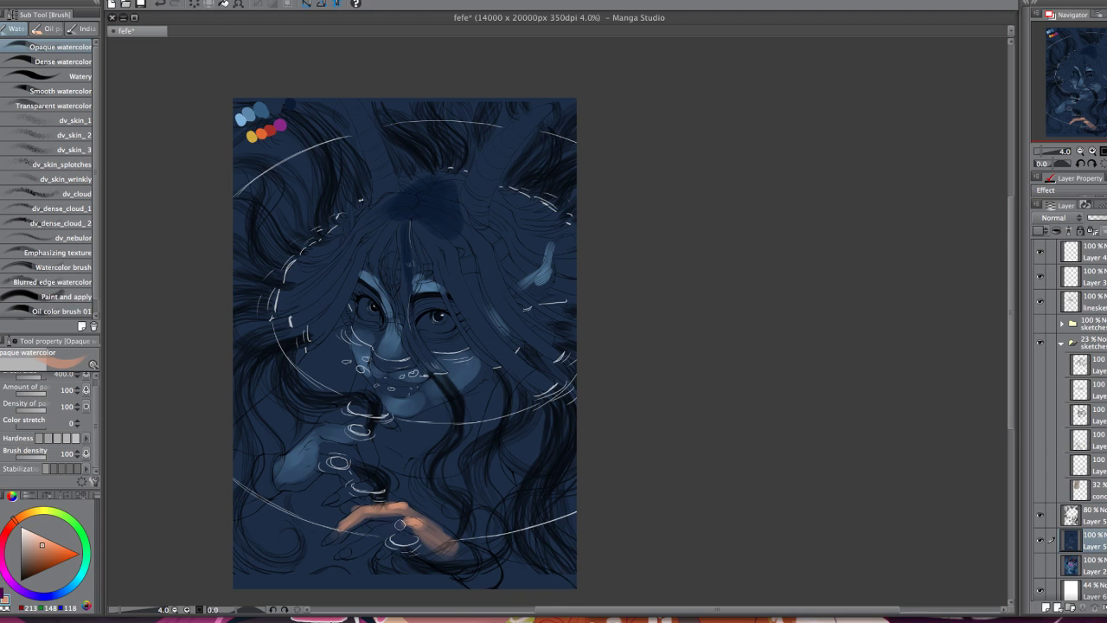
pyautogui.moveTo(407, 531)
pyautogui.mouseDown()
pyautogui.moveTo(370, 524)
pyautogui.moveTo(370, 535)
pyautogui.moveTo(380, 524)
pyautogui.moveTo(353, 548)
pyautogui.moveTo(400, 525)
pyautogui.mouseUp()
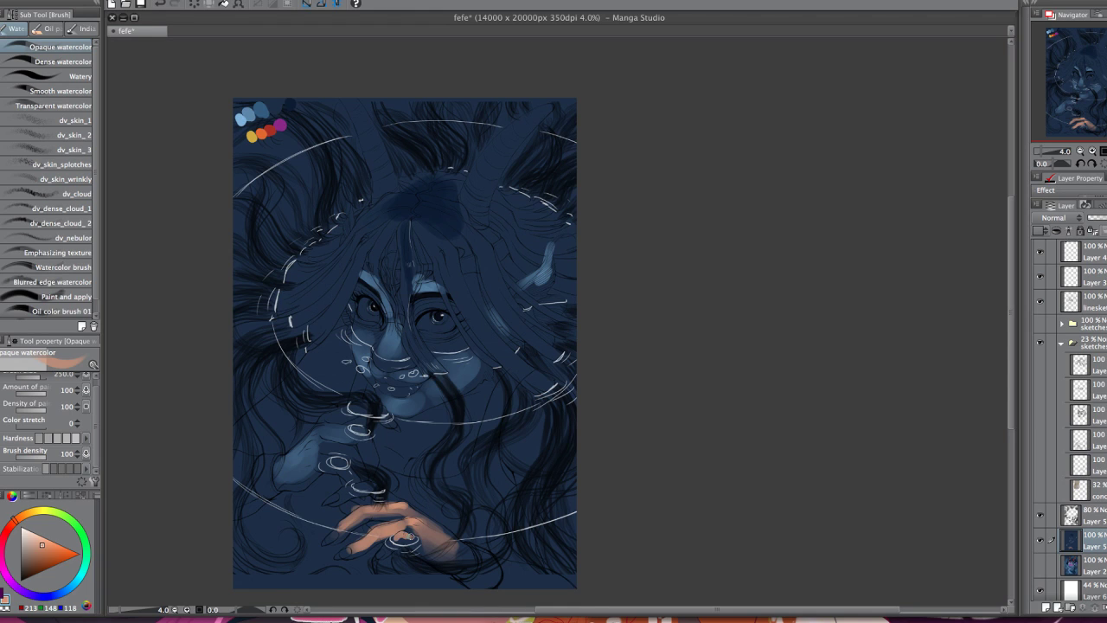
pyautogui.moveTo(404, 537); pyautogui.dragTo(414, 541)
pyautogui.moveTo(597, 482); pyautogui.dragTo(567, 468)
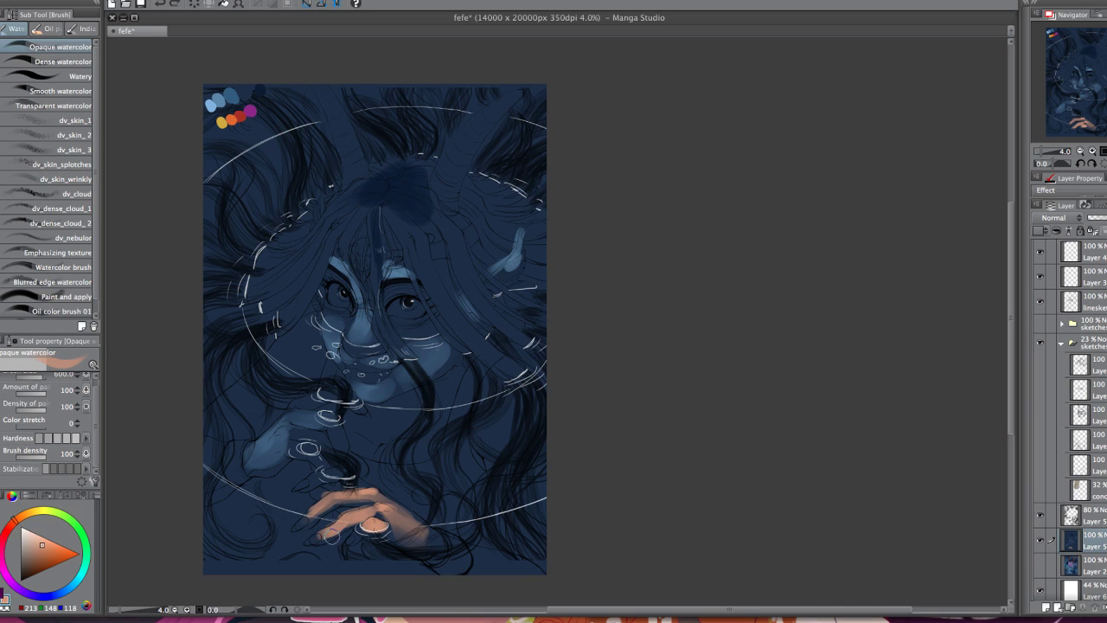
# - Sample a dull purple (RGB 88, 79, 86) and paint the finger behind the peach hand and the lower-right forearm, enlarging the brush to 600
pyautogui.keyDown('alt'); pyautogui.click(322, 537); pyautogui.keyUp('alt')
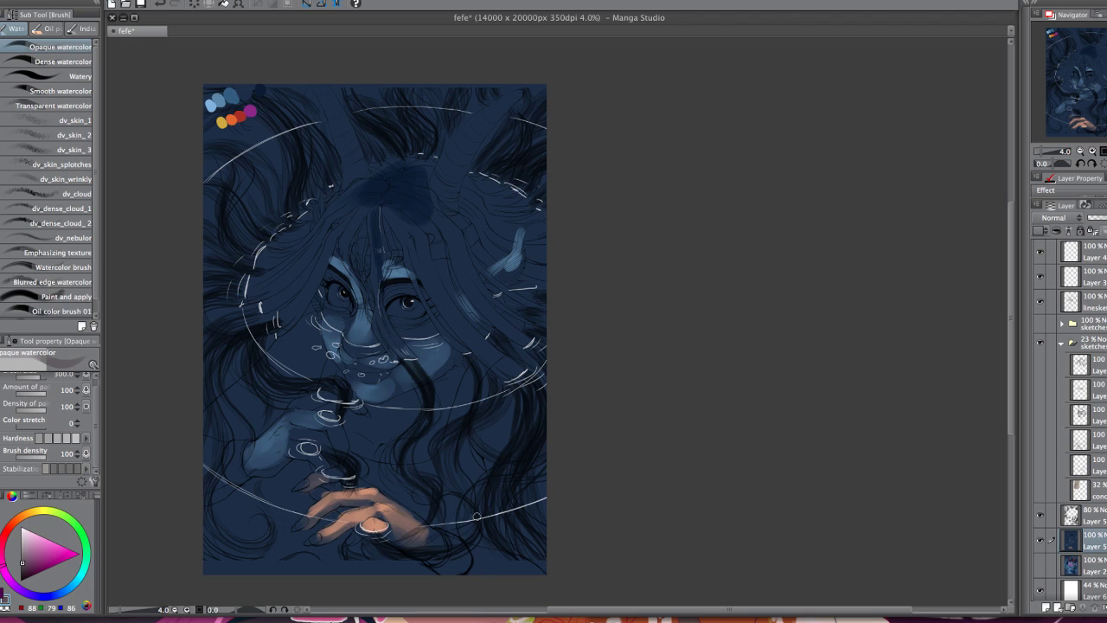
pyautogui.moveTo(472, 577)
pyautogui.mouseDown()
pyautogui.moveTo(515, 568)
pyautogui.moveTo(480, 569)
pyautogui.moveTo(540, 577)
pyautogui.moveTo(546, 567)
pyautogui.moveTo(480, 565)
pyautogui.moveTo(543, 568)
pyautogui.moveTo(544, 556)
pyautogui.moveTo(522, 570)
pyautogui.moveTo(495, 564)
pyautogui.mouseUp()
pyautogui.press(']')
pyautogui.press(']')
pyautogui.press(']')
pyautogui.press(']')
pyautogui.press(']')
pyautogui.press(']')
pyautogui.press(']')
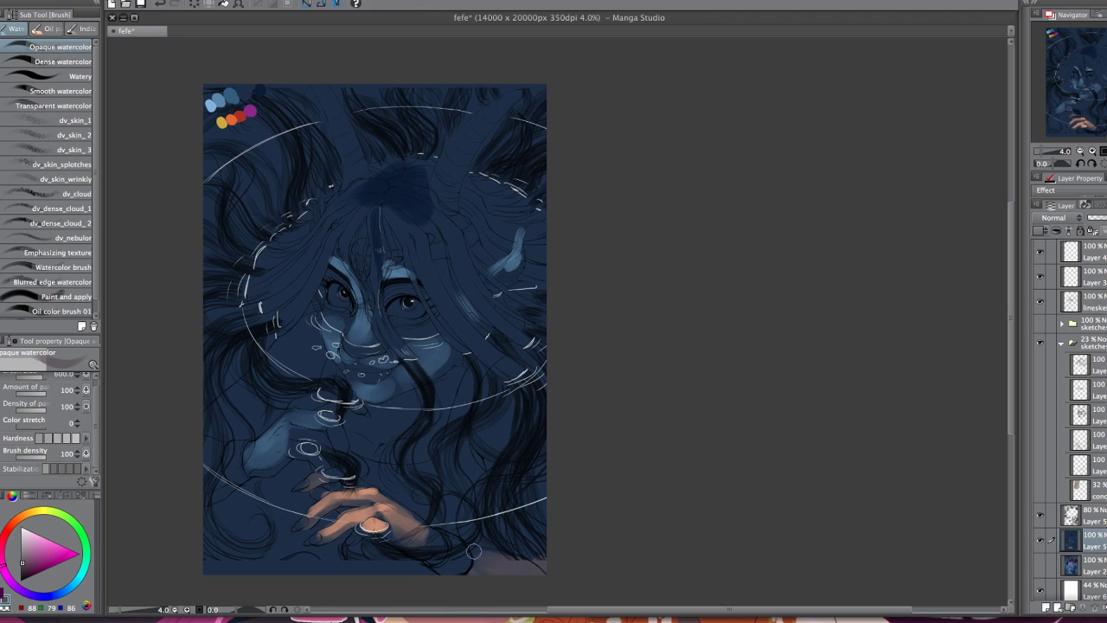
# - Sample peach from the lower hand and paint the lower-right forearm and the back of the hand toward the wrist at brush size 600
pyautogui.press('[')
pyautogui.press('[')
pyautogui.press('[')
pyautogui.keyDown('alt'); pyautogui.click(376, 519); pyautogui.keyUp('alt')
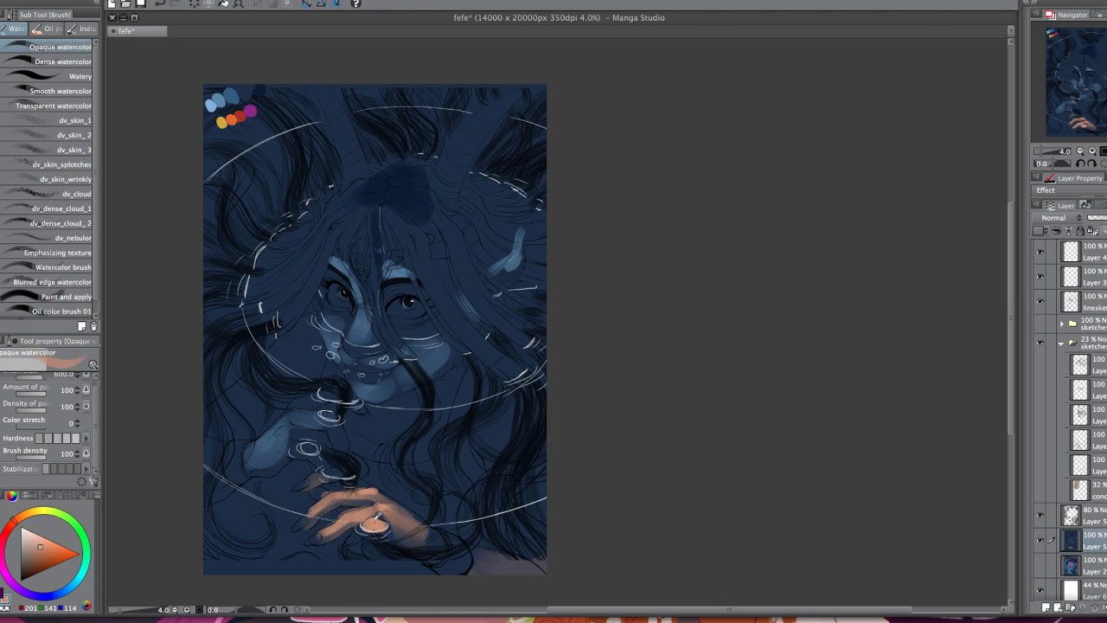
pyautogui.moveTo(474, 552); pyautogui.dragTo(517, 564)
pyautogui.moveTo(622, 540); pyautogui.dragTo(615, 534)
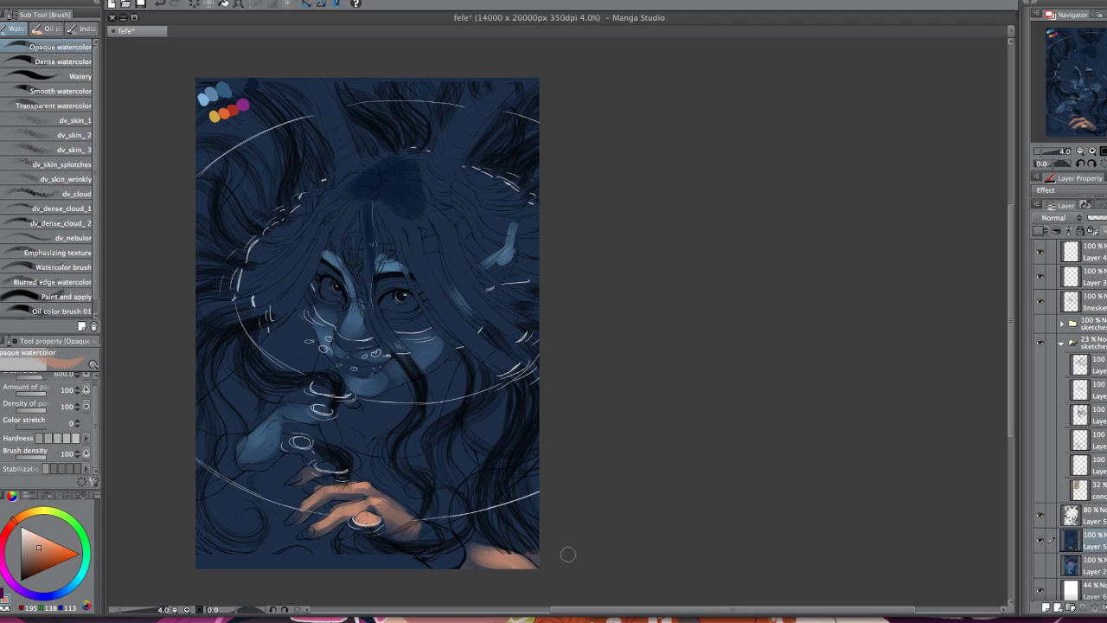
pyautogui.moveTo(647, 527); pyautogui.dragTo(652, 536)
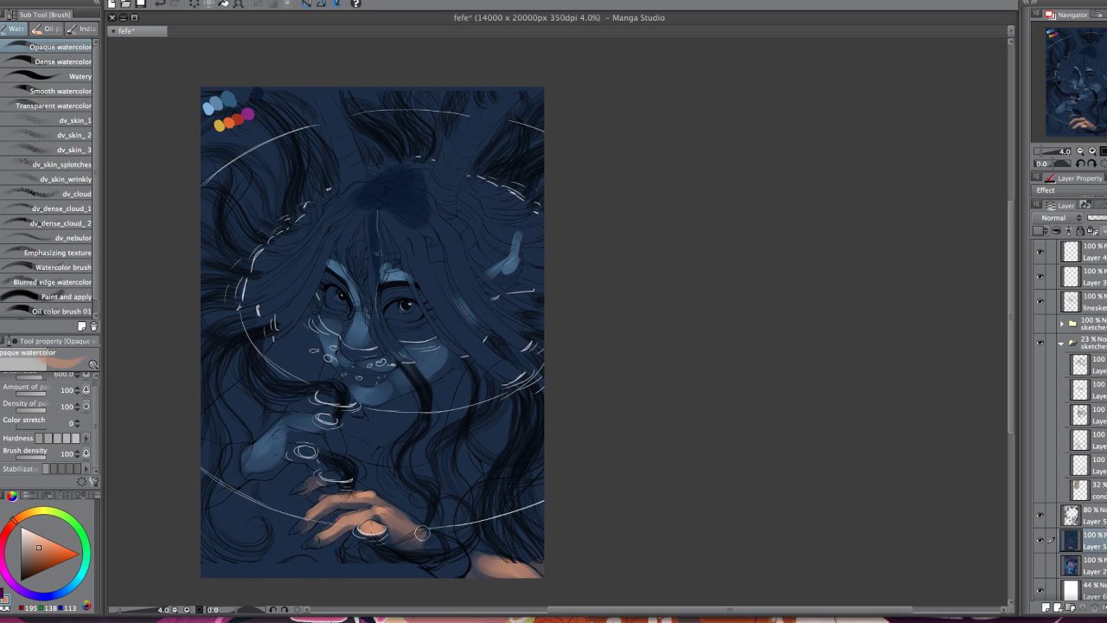
pyautogui.moveTo(398, 520); pyautogui.dragTo(442, 547)
pyautogui.moveTo(681, 499); pyautogui.dragTo(696, 509)
# - Sample the medium blue swatch (RGB 92, 136, 171) and paint the inner brow and the areas under both eyes at brush size 400
pyautogui.keyDown('alt'); pyautogui.click(232, 109); pyautogui.keyUp('alt')
pyautogui.press('[')
pyautogui.press('[')
pyautogui.moveTo(348, 277); pyautogui.dragTo(363, 290)
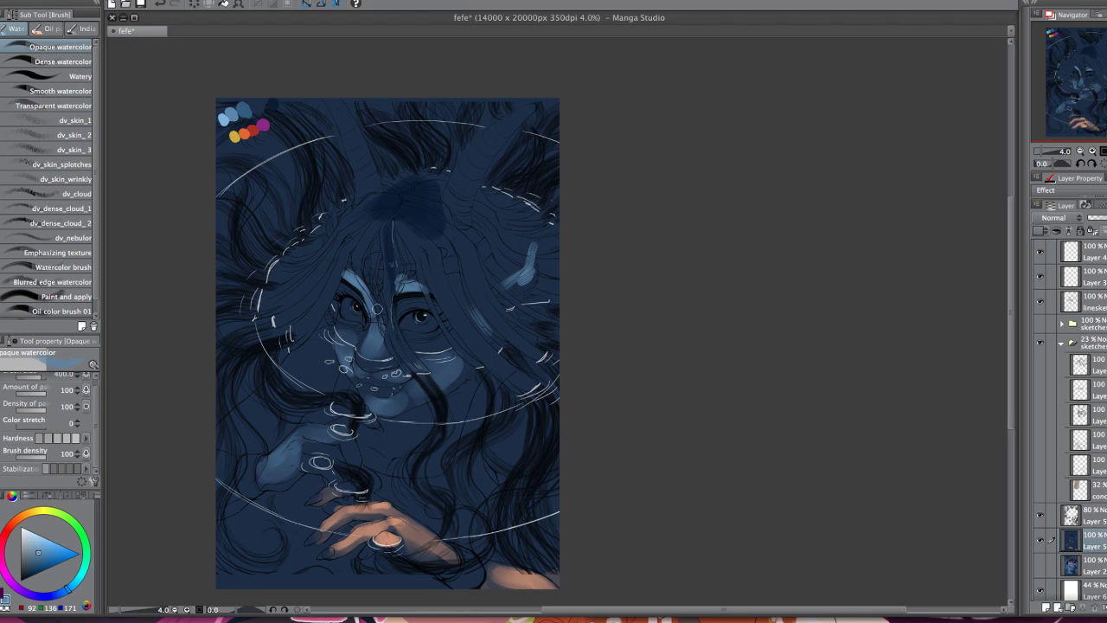
pyautogui.moveTo(338, 326)
pyautogui.mouseDown()
pyautogui.moveTo(354, 340)
pyautogui.moveTo(448, 344)
pyautogui.mouseUp()
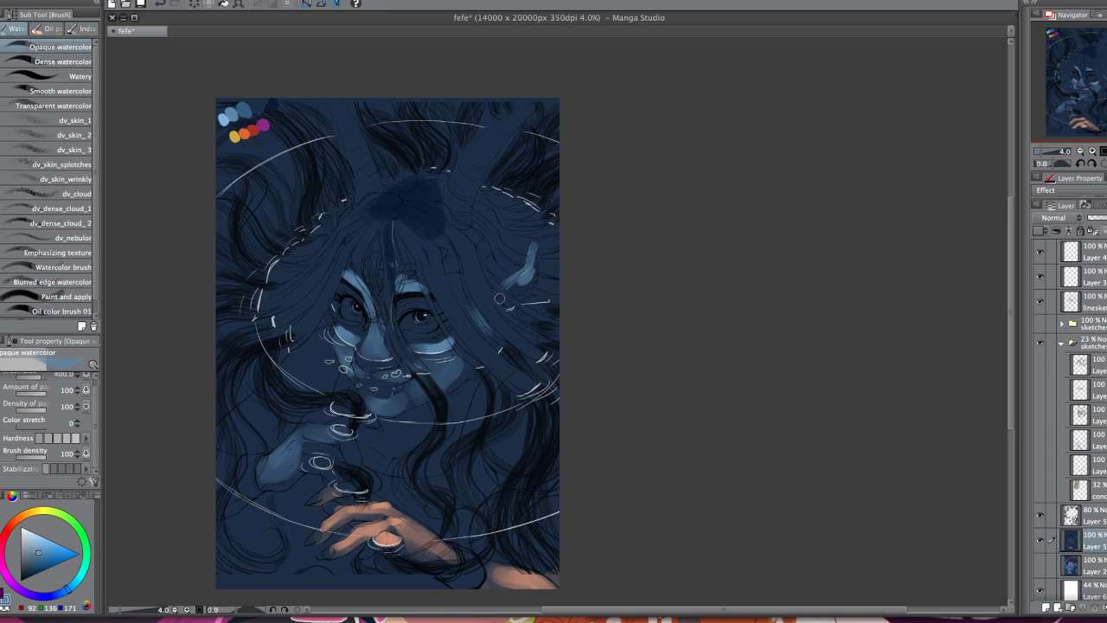
pyautogui.moveTo(511, 314); pyautogui.dragTo(531, 372)
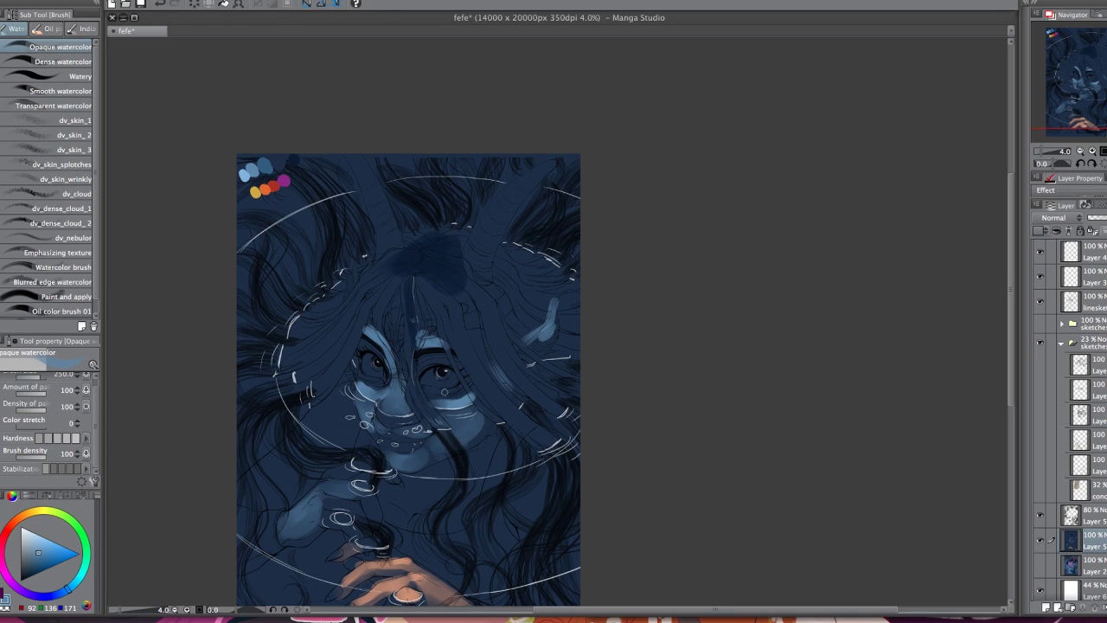
# - Sample the magenta swatch (RGB 139, 45, 137) and paint a blush on both cheeks under the eyes
pyautogui.keyDown('alt'); pyautogui.click(290, 179); pyautogui.keyUp('alt')
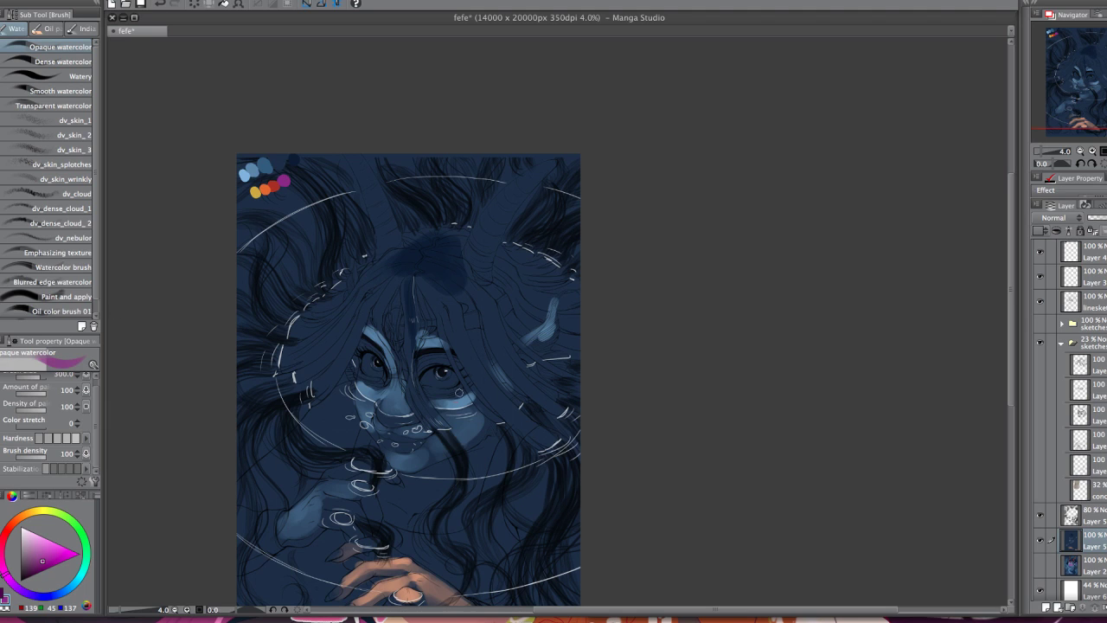
pyautogui.moveTo(446, 404)
pyautogui.mouseDown()
pyautogui.moveTo(366, 389)
pyautogui.moveTo(377, 384)
pyautogui.moveTo(370, 393)
pyautogui.moveTo(397, 397)
pyautogui.moveTo(370, 401)
pyautogui.mouseUp()
pyautogui.moveTo(450, 406)
pyautogui.mouseDown()
pyautogui.moveTo(440, 405)
pyautogui.moveTo(473, 403)
pyautogui.moveTo(459, 399)
pyautogui.mouseUp()
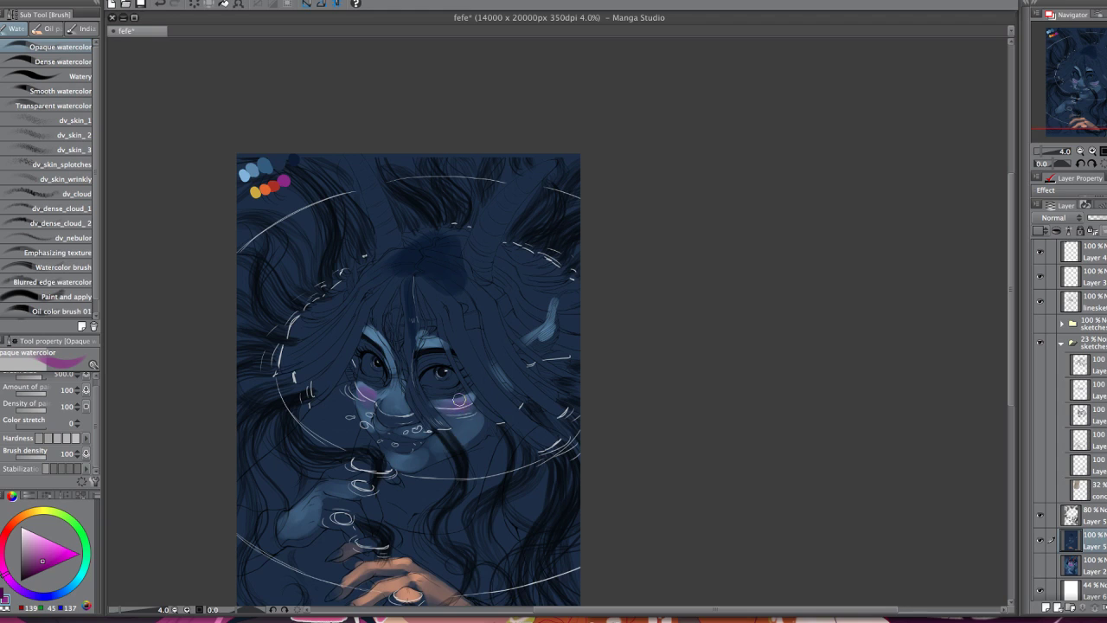
# - Sample the blended purple (RGB 90, 80, 132) from the cheek and paint it around the blush, on the nose tip and over the ear
pyautogui.keyDown('alt'); pyautogui.click(456, 401); pyautogui.keyUp('alt')
pyautogui.moveTo(467, 406)
pyautogui.mouseDown()
pyautogui.moveTo(440, 411)
pyautogui.moveTo(457, 419)
pyautogui.mouseUp()
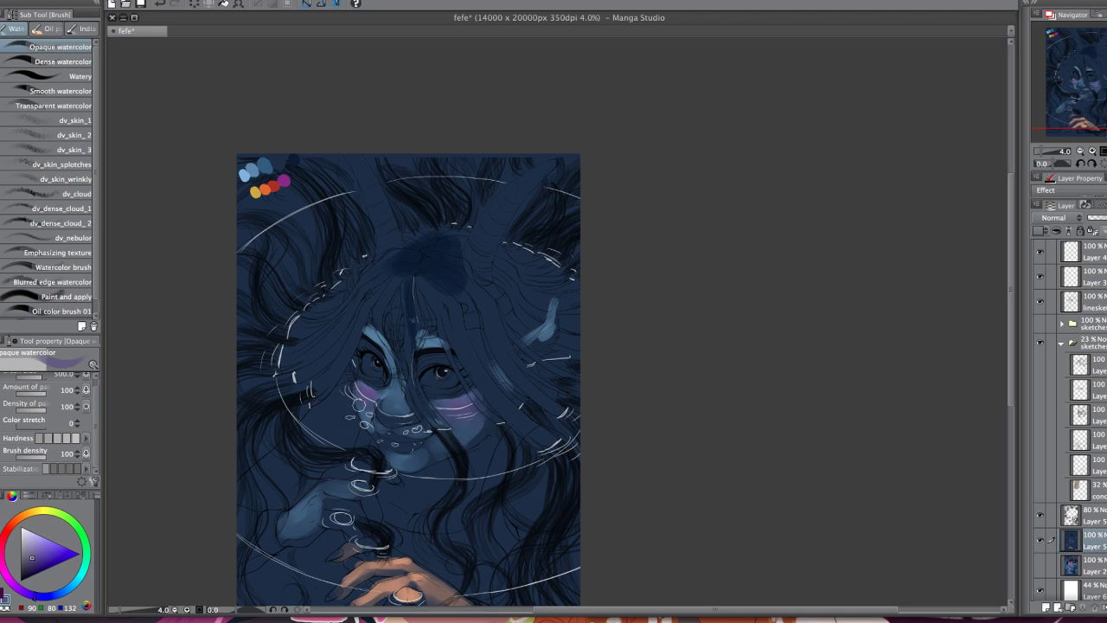
pyautogui.press(']')
pyautogui.moveTo(393, 406)
pyautogui.mouseDown()
pyautogui.moveTo(400, 398)
pyautogui.moveTo(397, 409)
pyautogui.mouseUp()
pyautogui.moveTo(549, 325); pyautogui.dragTo(547, 345)
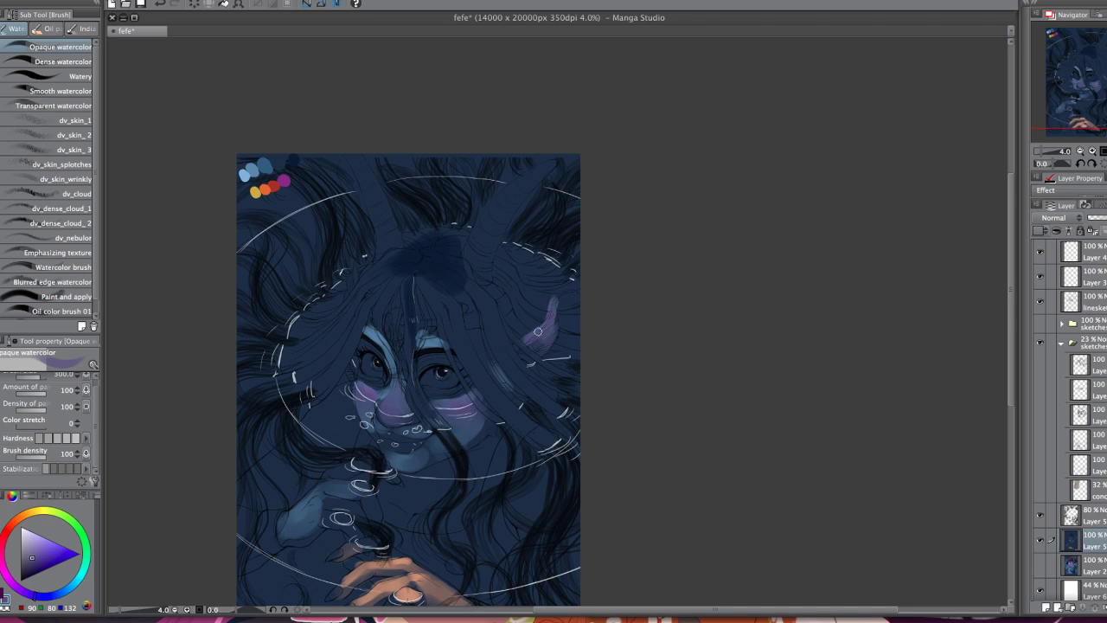
# - Sample the magenta swatch (RGB 139, 45, 137) again and intensify the color of the ear with a smaller brush
pyautogui.keyDown('alt'); pyautogui.click(281, 180); pyautogui.keyUp('alt')
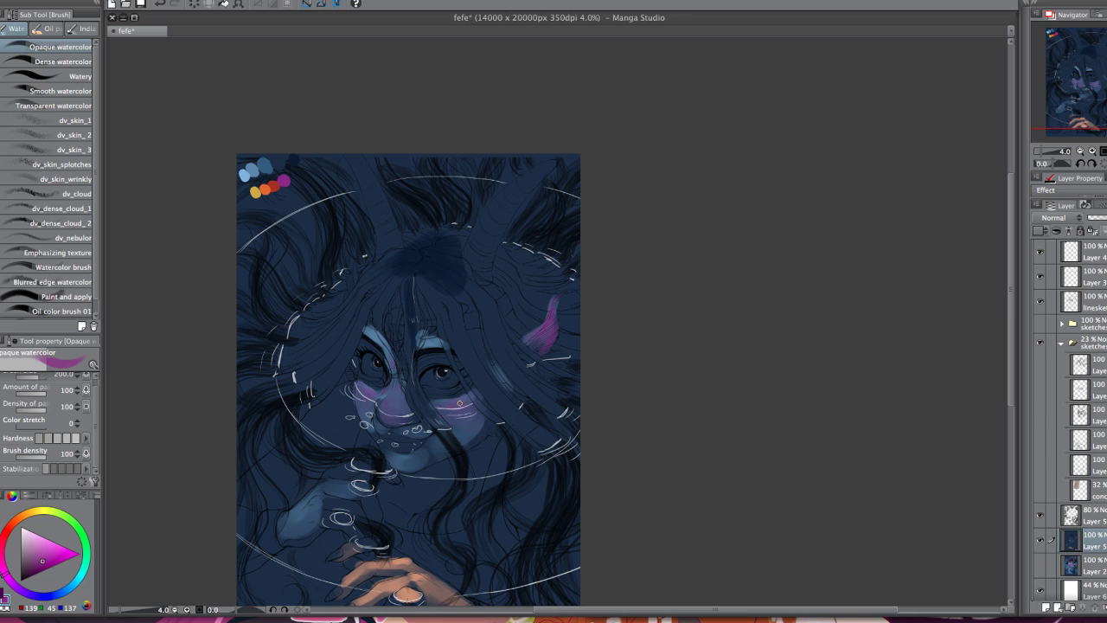
pyautogui.moveTo(555, 460); pyautogui.dragTo(562, 461)
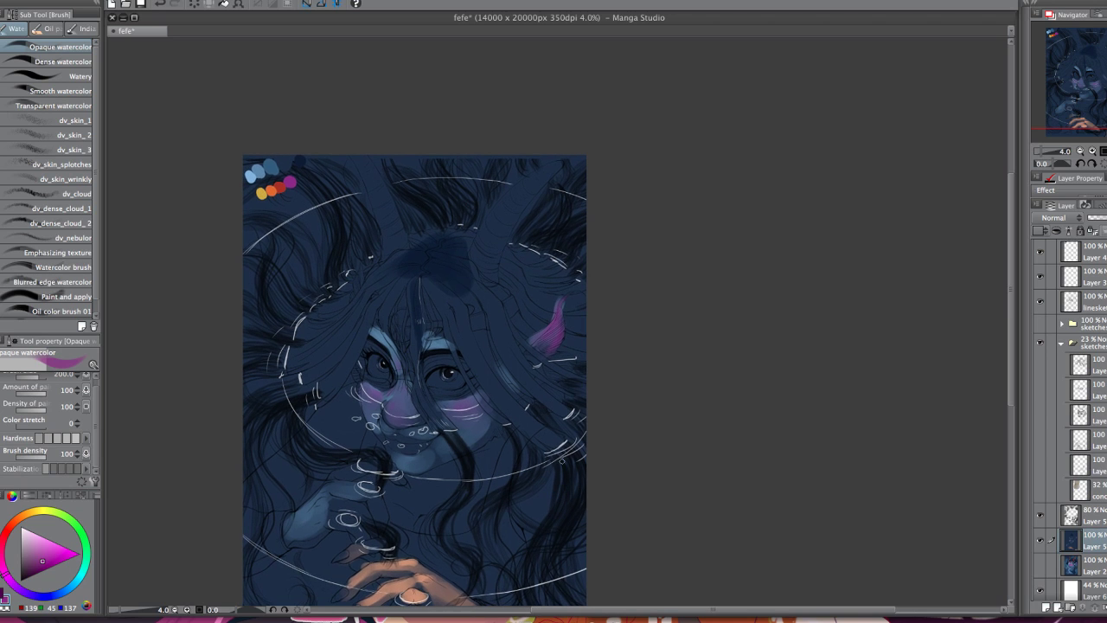
pyautogui.moveTo(612, 421)
pyautogui.mouseDown()
pyautogui.moveTo(611, 389)
pyautogui.moveTo(587, 398)
pyautogui.mouseUp()
# - Sample the red swatch (RGB 168, 48, 37) and paint the lower part of both horns with the brush at size 400
pyautogui.keyDown('alt'); pyautogui.click(251, 167); pyautogui.keyUp('alt')
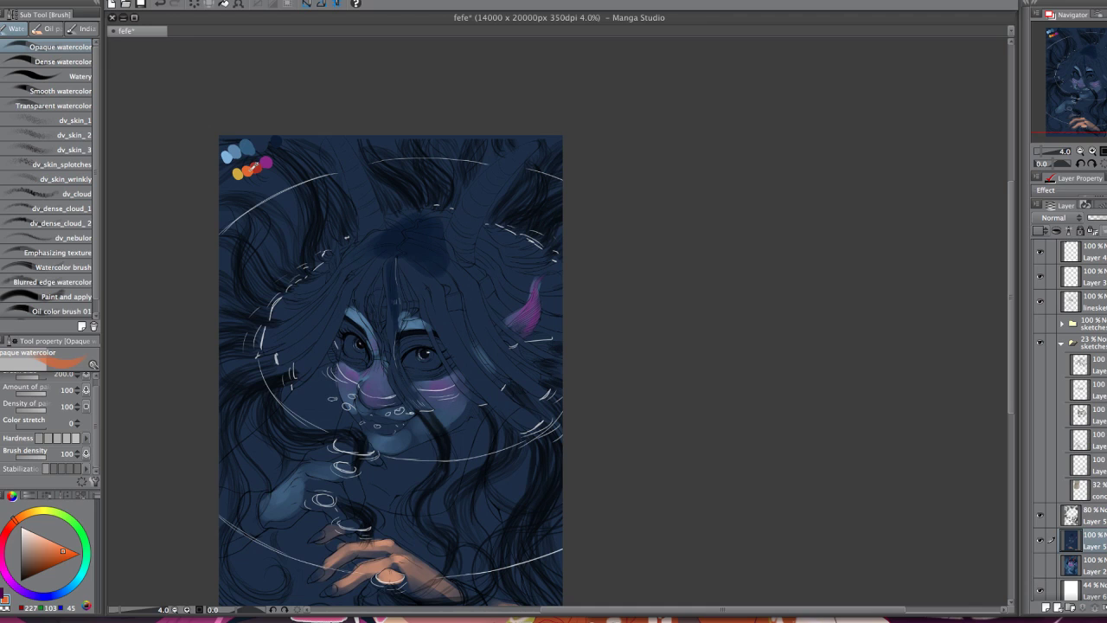
pyautogui.keyDown('alt'); pyautogui.click(258, 165); pyautogui.keyUp('alt')
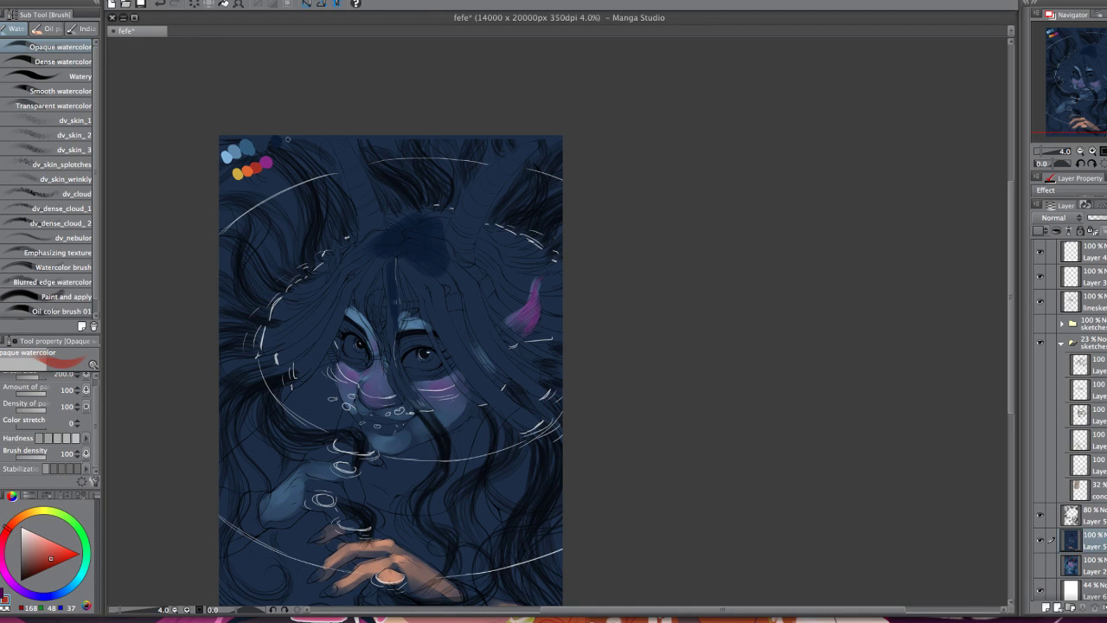
pyautogui.moveTo(457, 254)
pyautogui.mouseDown()
pyautogui.moveTo(474, 222)
pyautogui.moveTo(465, 259)
pyautogui.moveTo(468, 219)
pyautogui.moveTo(456, 258)
pyautogui.moveTo(465, 215)
pyautogui.moveTo(450, 243)
pyautogui.moveTo(465, 209)
pyautogui.moveTo(448, 239)
pyautogui.moveTo(476, 191)
pyautogui.moveTo(468, 263)
pyautogui.mouseUp()
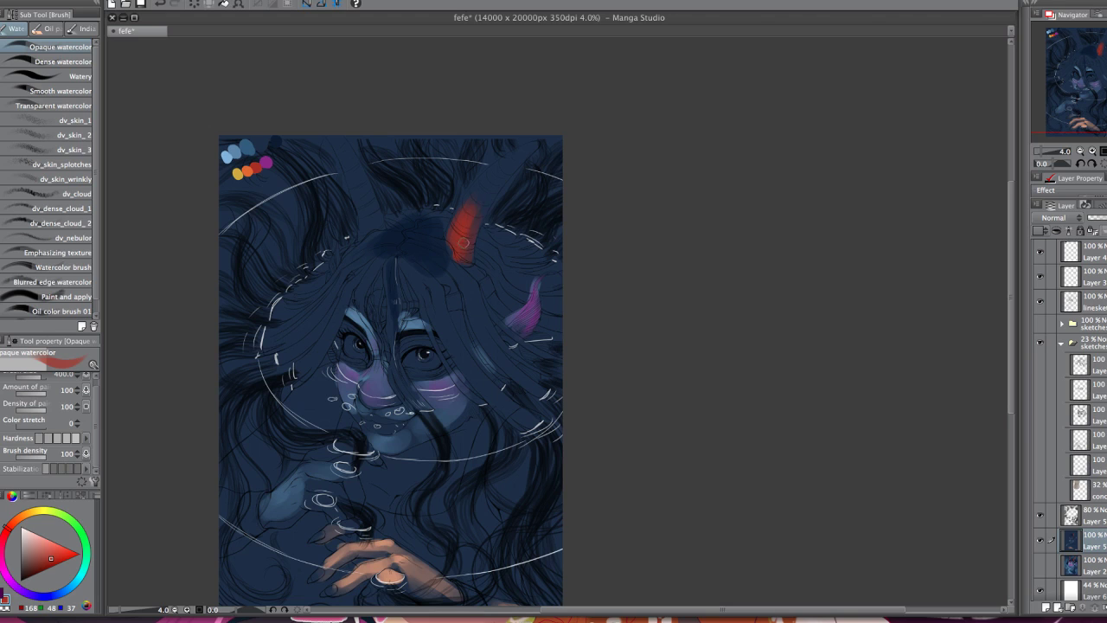
pyautogui.moveTo(362, 241)
pyautogui.mouseDown()
pyautogui.moveTo(350, 184)
pyautogui.moveTo(365, 230)
pyautogui.moveTo(365, 200)
pyautogui.moveTo(378, 222)
pyautogui.moveTo(367, 193)
pyautogui.moveTo(368, 227)
pyautogui.moveTo(358, 189)
pyautogui.mouseUp()
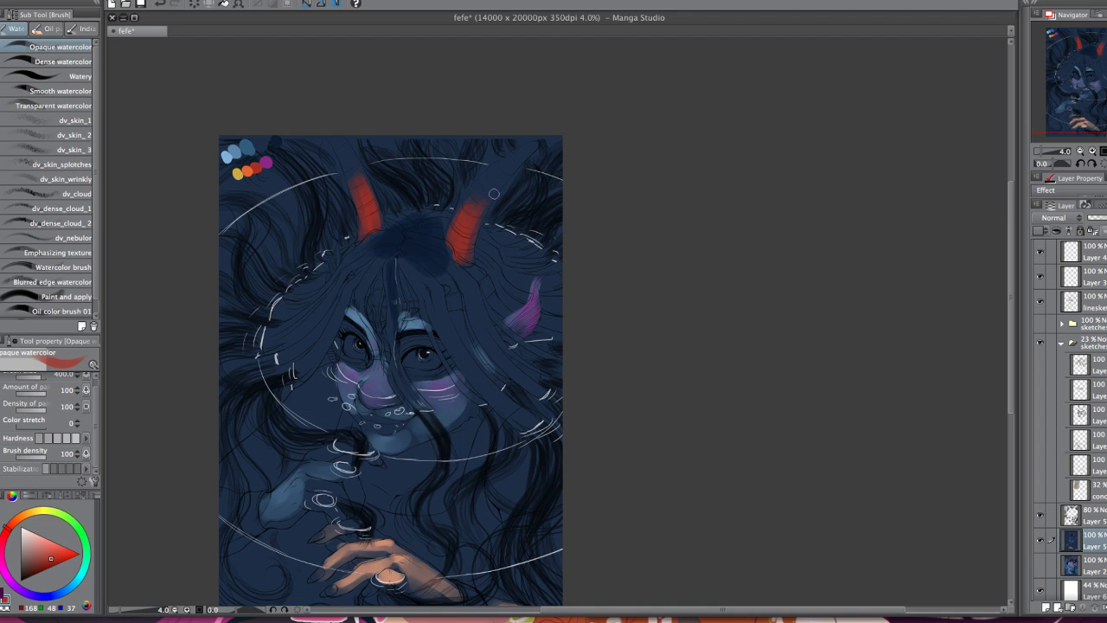
# - Sample the orange swatch (RGB 227, 103, 45) and paint the middle section of both horns above the red
pyautogui.keyDown('alt'); pyautogui.click(249, 170); pyautogui.keyUp('alt')
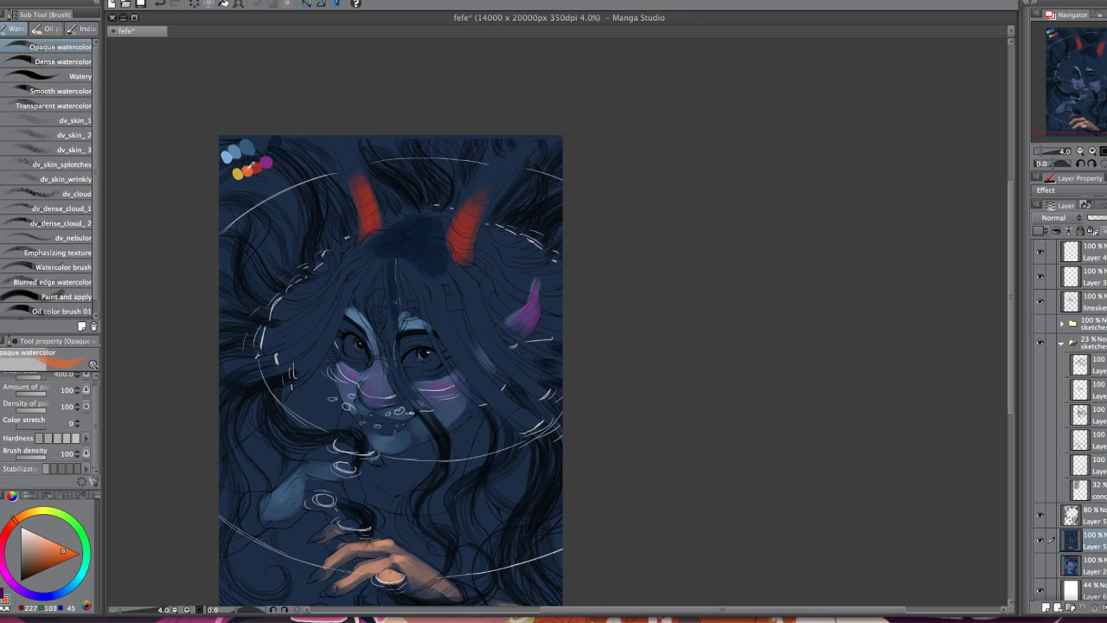
pyautogui.moveTo(470, 207)
pyautogui.mouseDown()
pyautogui.moveTo(494, 182)
pyautogui.moveTo(474, 235)
pyautogui.moveTo(499, 186)
pyautogui.moveTo(470, 222)
pyautogui.moveTo(466, 201)
pyautogui.moveTo(484, 184)
pyautogui.moveTo(461, 209)
pyautogui.moveTo(490, 174)
pyautogui.moveTo(462, 212)
pyautogui.moveTo(479, 189)
pyautogui.moveTo(468, 220)
pyautogui.moveTo(499, 173)
pyautogui.moveTo(479, 198)
pyautogui.mouseUp()
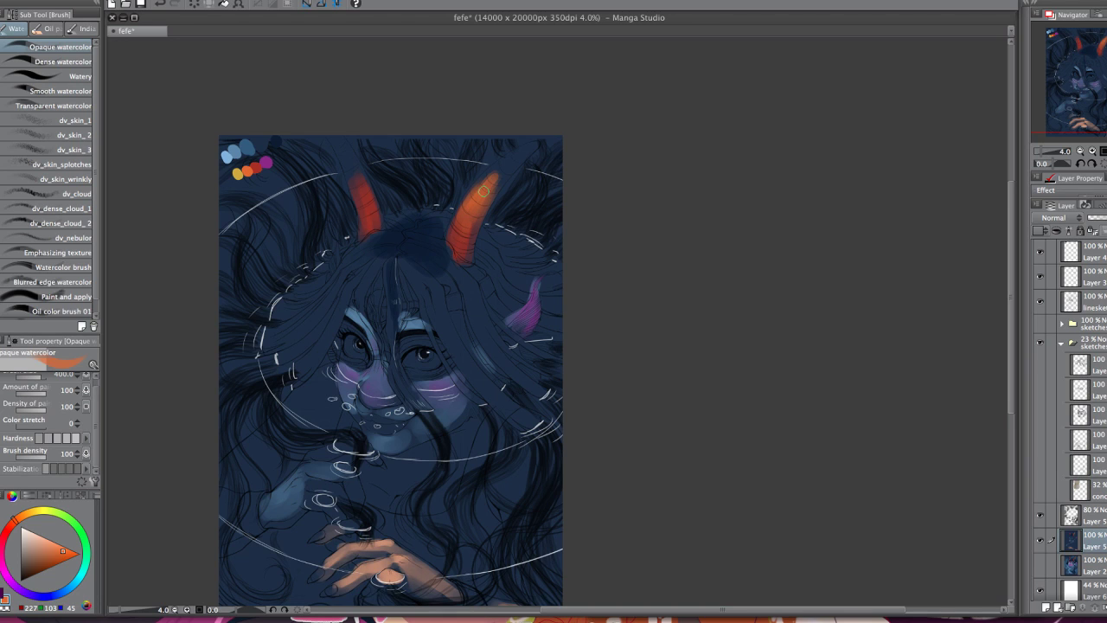
pyautogui.moveTo(353, 187)
pyautogui.mouseDown()
pyautogui.moveTo(349, 163)
pyautogui.moveTo(365, 222)
pyautogui.moveTo(350, 157)
pyautogui.mouseUp()
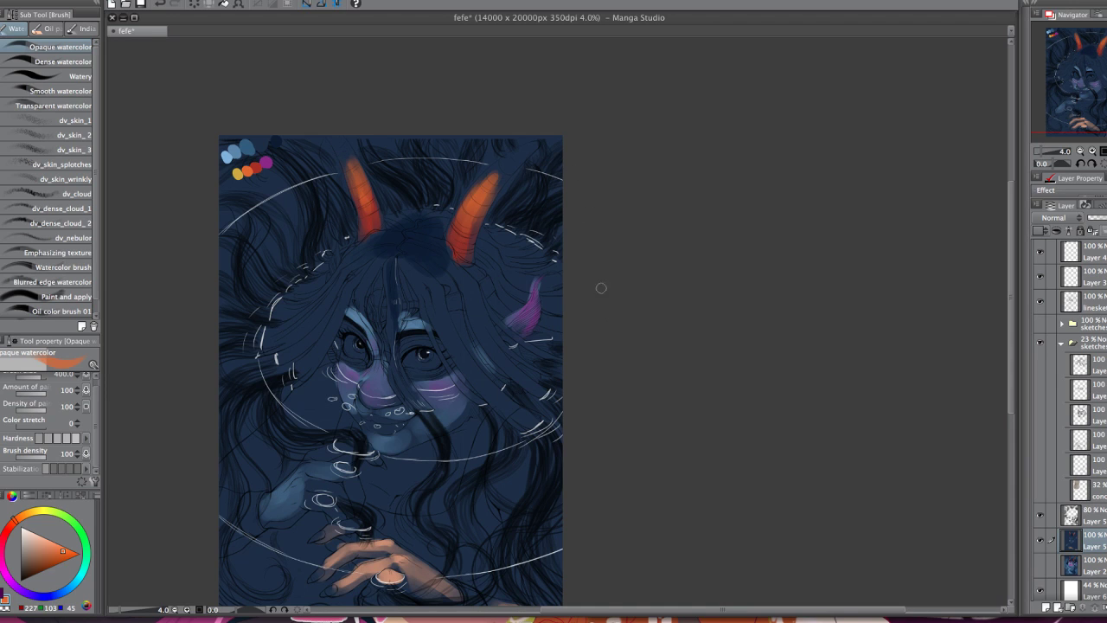
pyautogui.moveTo(594, 282); pyautogui.dragTo(590, 285)
# - Sample the yellow swatch (RGB 208, 169, 55) and paint the tips of both horns, reducing the brush to 250 for the left-hand one
pyautogui.keyDown('alt'); pyautogui.click(235, 177); pyautogui.keyUp('alt')
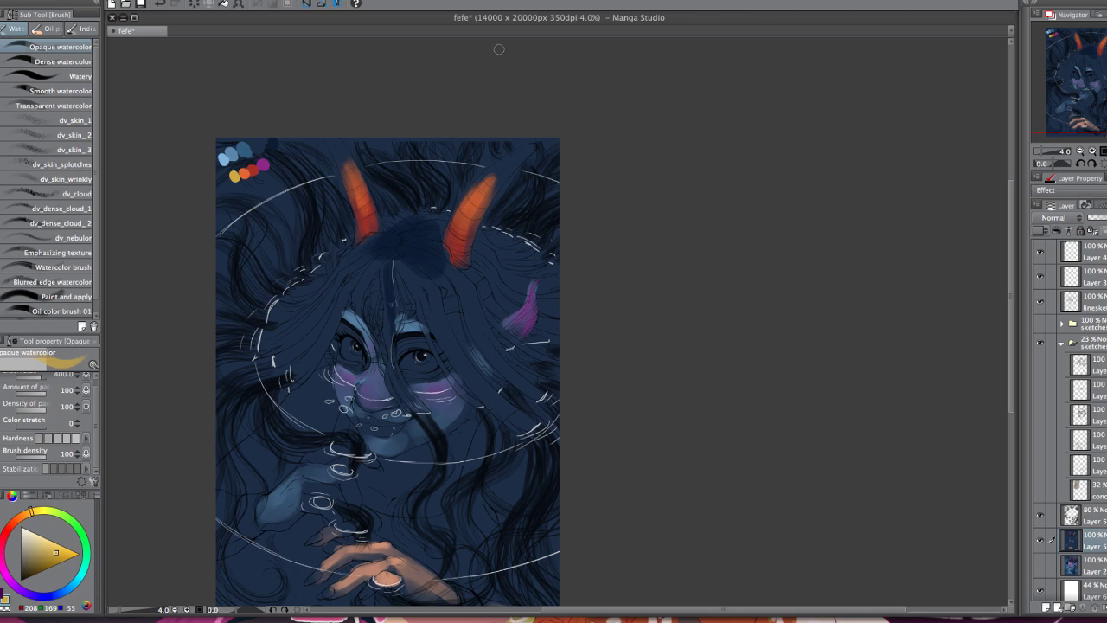
pyautogui.moveTo(496, 174)
pyautogui.mouseDown()
pyautogui.moveTo(531, 147)
pyautogui.moveTo(482, 178)
pyautogui.moveTo(502, 177)
pyautogui.moveTo(529, 148)
pyautogui.mouseUp()
pyautogui.keyDown('alt'); pyautogui.click(333, 144); pyautogui.keyUp('alt')
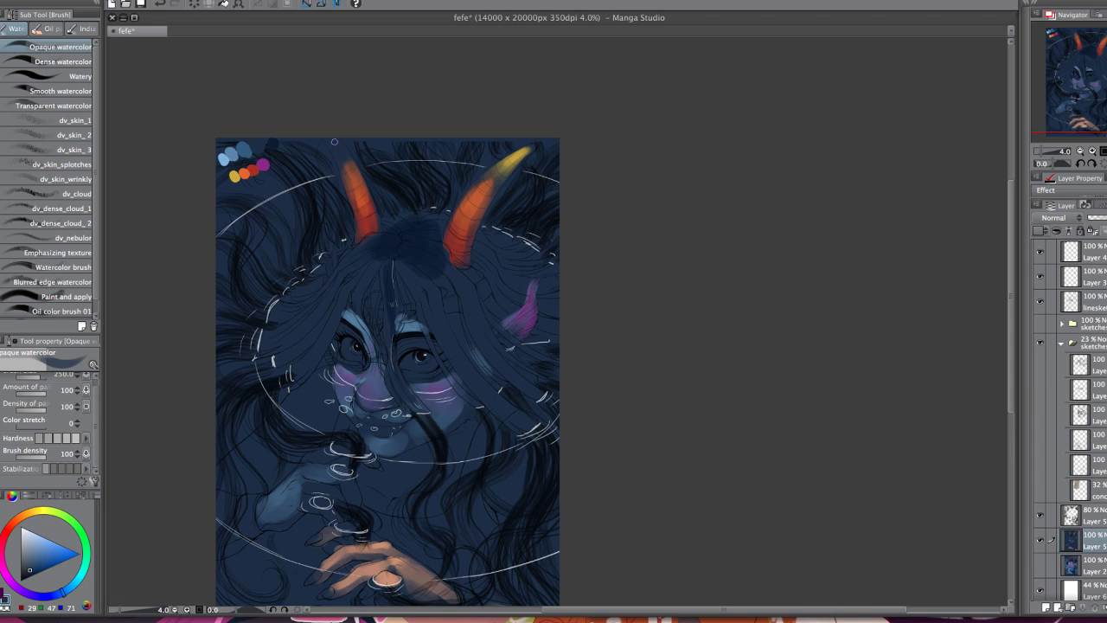
pyautogui.keyDown('alt'); pyautogui.click(237, 175); pyautogui.keyUp('alt')
pyautogui.moveTo(332, 140); pyautogui.dragTo(349, 164)
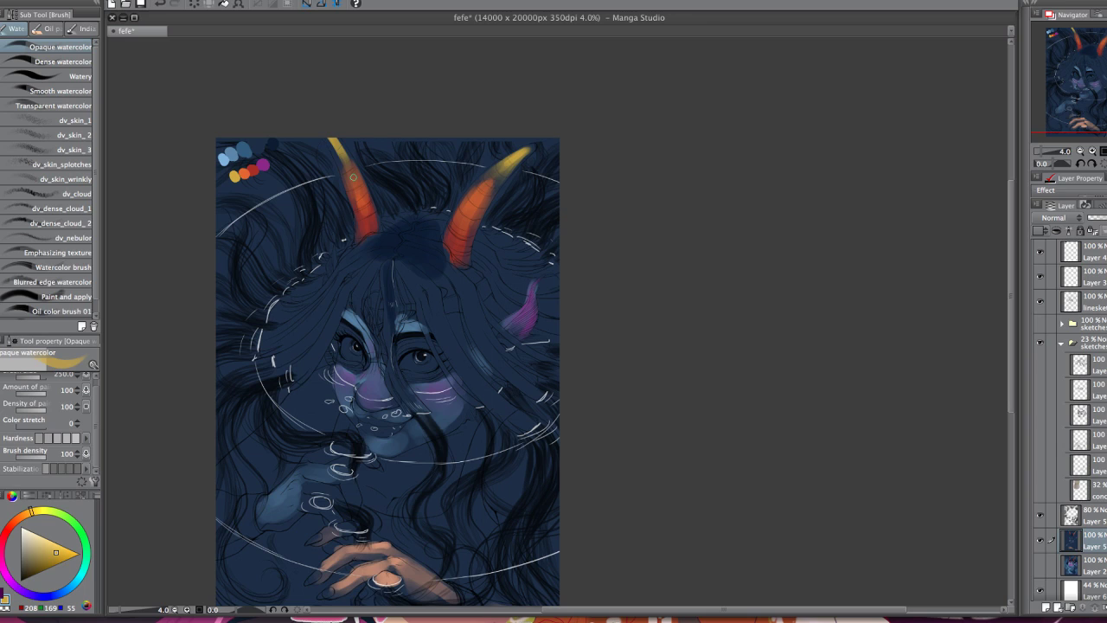
# - Blend the yellow tips into the orange on both horns, and sample the orange swatch (RGB 227, 103, 45) to smooth the left-hand horn's transition
pyautogui.moveTo(343, 173); pyautogui.dragTo(340, 169)
pyautogui.moveTo(333, 137)
pyautogui.mouseDown()
pyautogui.moveTo(354, 170)
pyautogui.moveTo(342, 159)
pyautogui.mouseUp()
pyautogui.moveTo(500, 167)
pyautogui.mouseDown()
pyautogui.moveTo(480, 196)
pyautogui.moveTo(484, 184)
pyautogui.mouseUp()
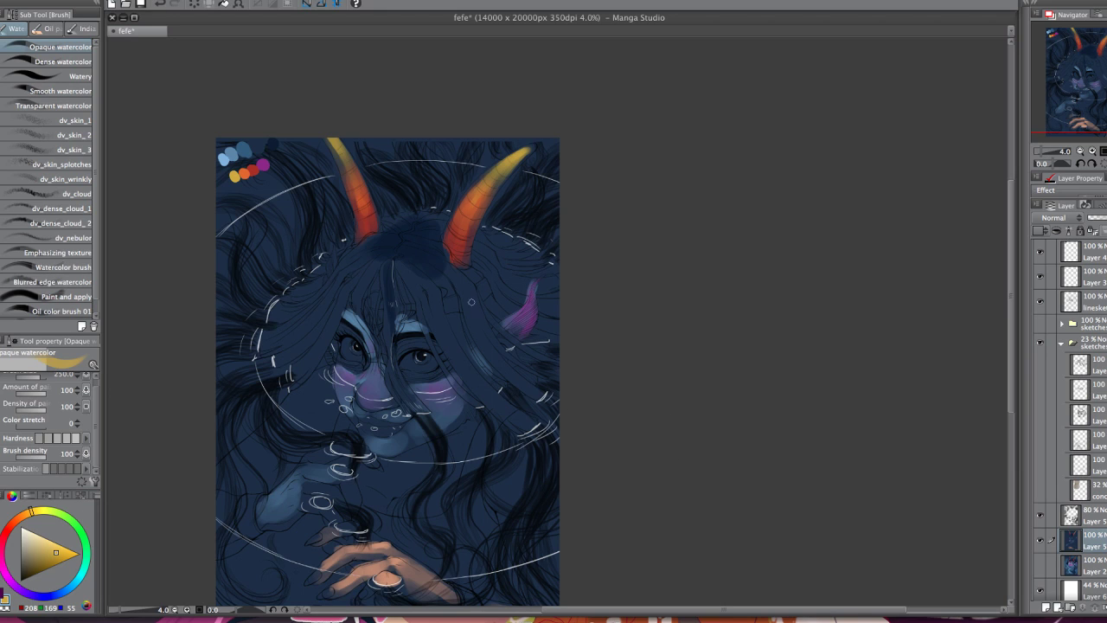
pyautogui.moveTo(339, 145); pyautogui.dragTo(334, 143)
pyautogui.keyDown('alt'); pyautogui.click(245, 174); pyautogui.keyUp('alt')
pyautogui.moveTo(351, 179); pyautogui.dragTo(342, 149)
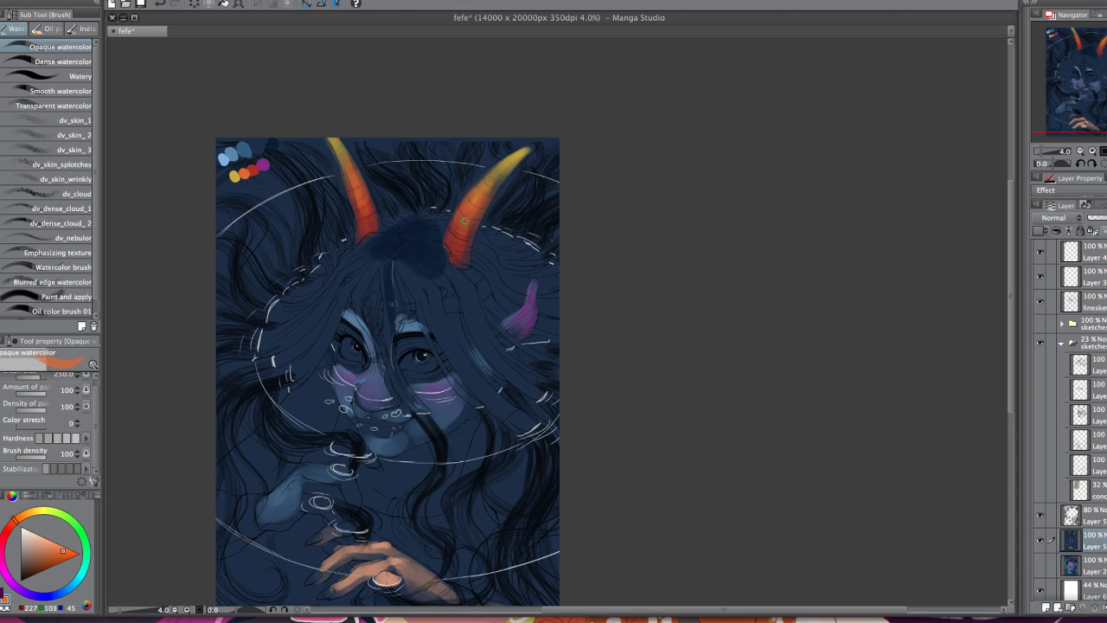
# - Smooth the orange on the right-hand horn, sample its tip's yellow (RGB 194, 159, 55) and blend it down toward the orange
pyautogui.moveTo(473, 209); pyautogui.dragTo(470, 220)
pyautogui.moveTo(664, 518); pyautogui.dragTo(666, 502)
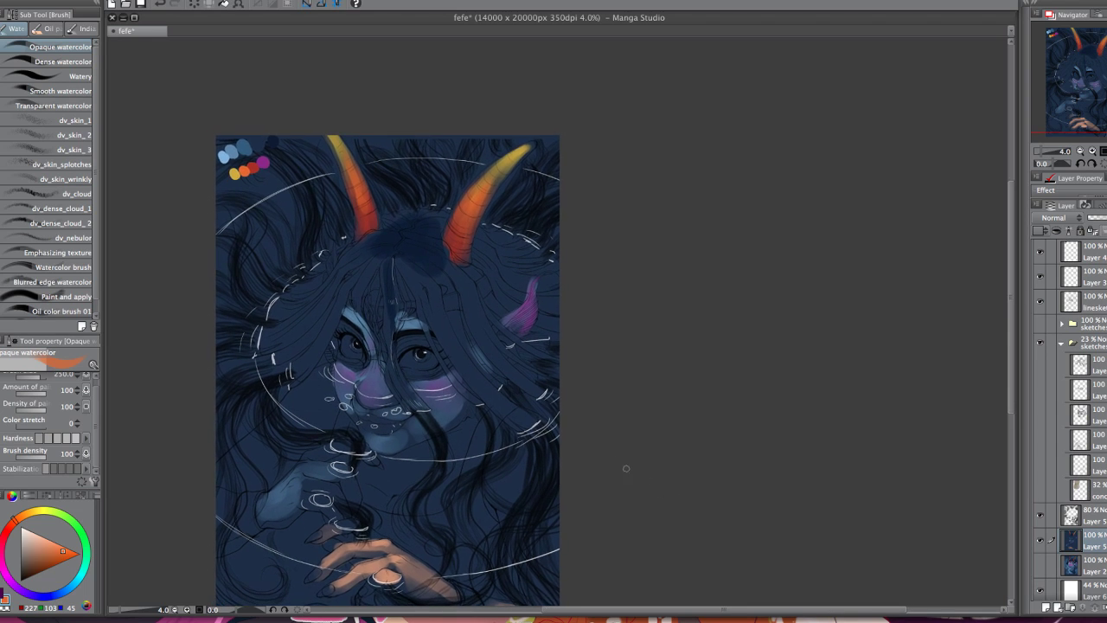
pyautogui.keyDown('alt'); pyautogui.click(520, 151); pyautogui.keyUp('alt')
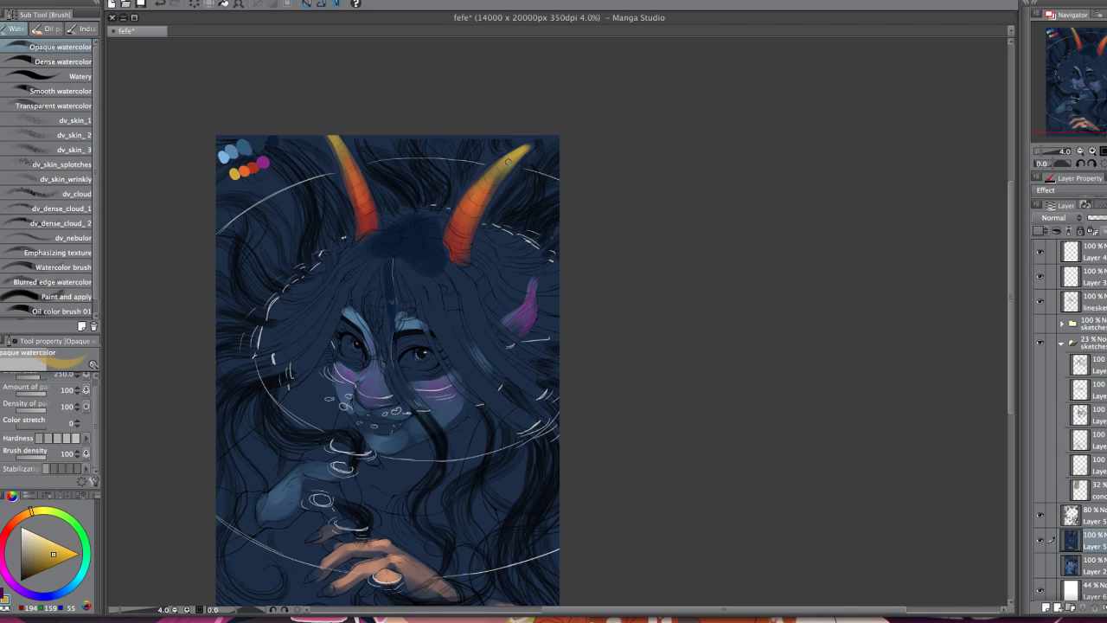
pyautogui.moveTo(514, 156); pyautogui.dragTo(492, 191)
# - Fill both eyes with the orange swatch (RGB 227, 103, 45) at brush size 500, and layer the yellow swatch (RGB 208, 169, 55) over them
pyautogui.keyDown('alt'); pyautogui.click(253, 166); pyautogui.keyUp('alt')
pyautogui.moveTo(420, 354)
pyautogui.mouseDown()
pyautogui.moveTo(407, 362)
pyautogui.moveTo(426, 364)
pyautogui.moveTo(413, 355)
pyautogui.mouseUp()
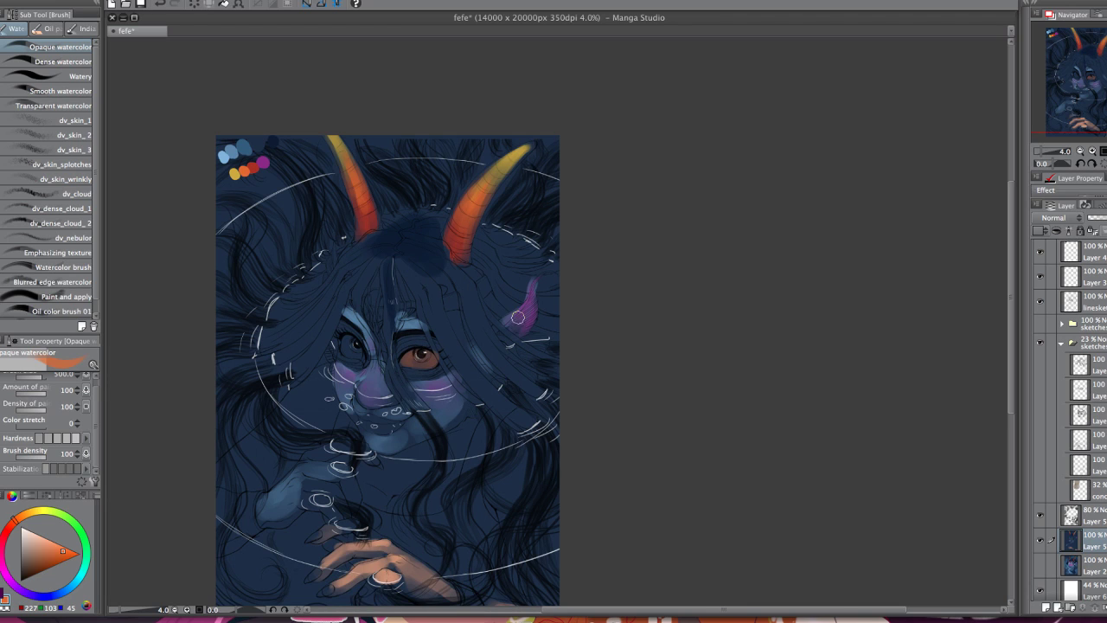
pyautogui.moveTo(349, 348)
pyautogui.mouseDown()
pyautogui.moveTo(359, 353)
pyautogui.moveTo(349, 338)
pyautogui.mouseUp()
pyautogui.moveTo(422, 356)
pyautogui.mouseDown()
pyautogui.moveTo(412, 361)
pyautogui.moveTo(427, 364)
pyautogui.moveTo(354, 346)
pyautogui.mouseUp()
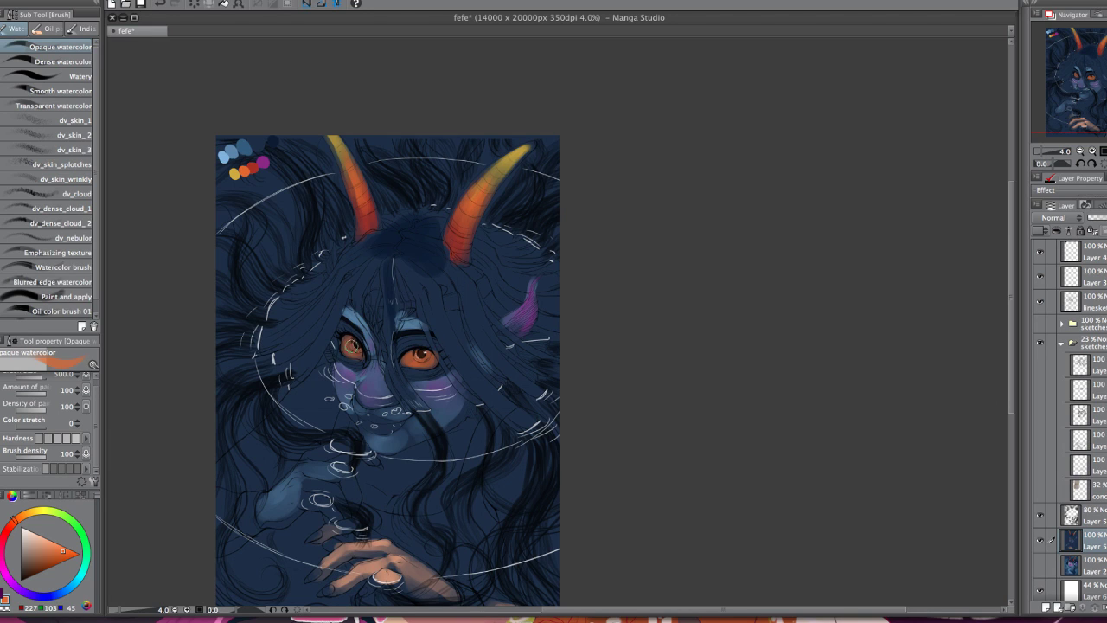
pyautogui.keyDown('alt'); pyautogui.click(235, 171); pyautogui.keyUp('alt')
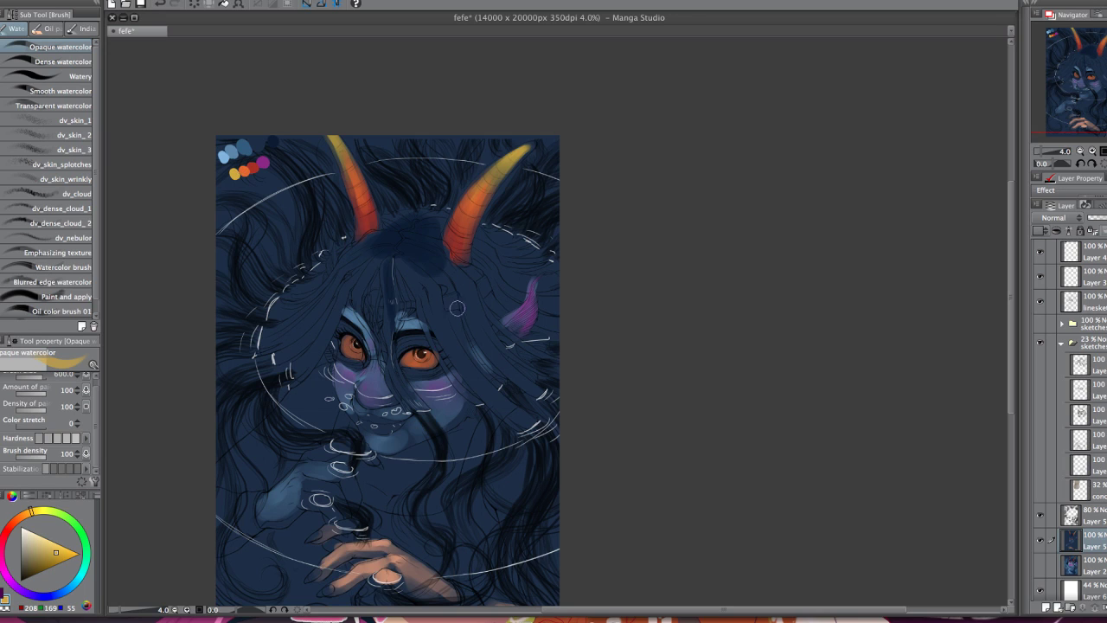
pyautogui.moveTo(417, 354); pyautogui.dragTo(424, 356)
# - Sample the mid-blue swatch (RGB 92, 136, 171) and paint the left-hand cheek and side of the face at brush size 500
pyautogui.moveTo(548, 375); pyautogui.dragTo(558, 371)
pyautogui.moveTo(551, 419)
pyautogui.mouseDown()
pyautogui.moveTo(570, 399)
pyautogui.moveTo(559, 404)
pyautogui.mouseUp()
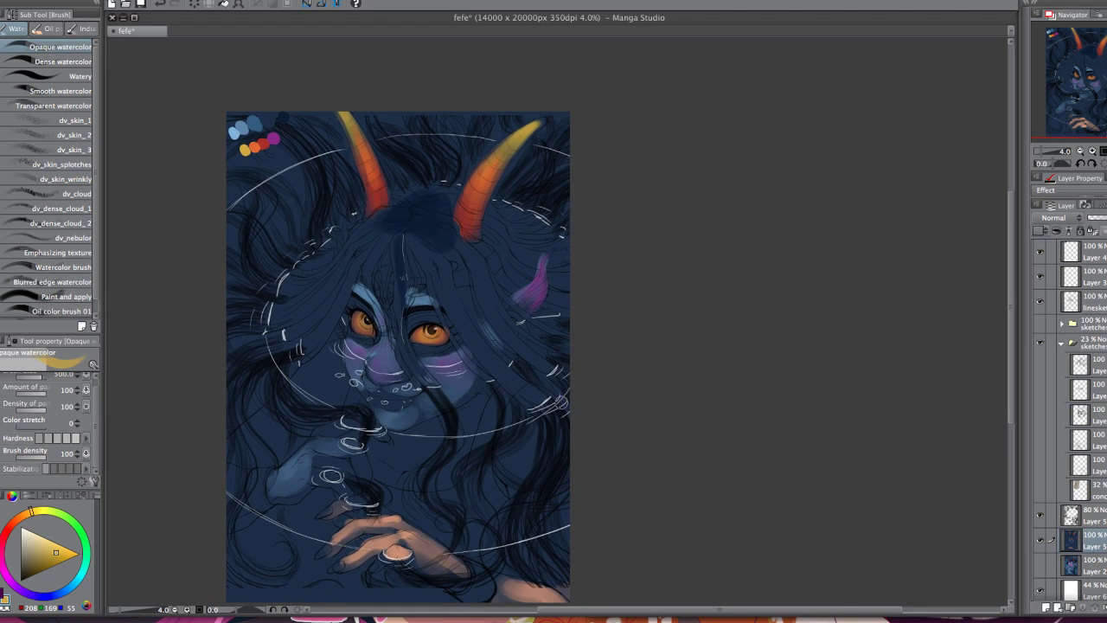
pyautogui.keyDown('alt'); pyautogui.click(257, 115); pyautogui.keyUp('alt')
pyautogui.keyDown('alt'); pyautogui.click(272, 120); pyautogui.keyUp('alt')
pyautogui.keyDown('alt'); pyautogui.click(245, 127); pyautogui.keyUp('alt')
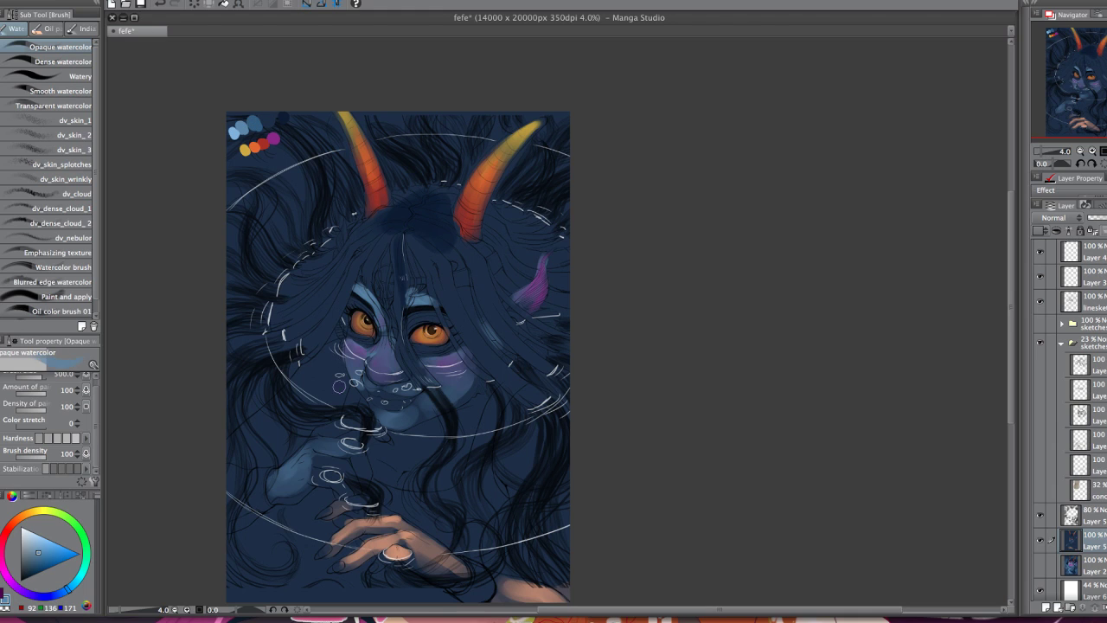
pyautogui.moveTo(331, 355)
pyautogui.mouseDown()
pyautogui.moveTo(350, 392)
pyautogui.moveTo(334, 395)
pyautogui.moveTo(337, 380)
pyautogui.moveTo(329, 397)
pyautogui.mouseUp()
pyautogui.moveTo(331, 355); pyautogui.dragTo(333, 396)
pyautogui.moveTo(321, 358); pyautogui.dragTo(321, 395)
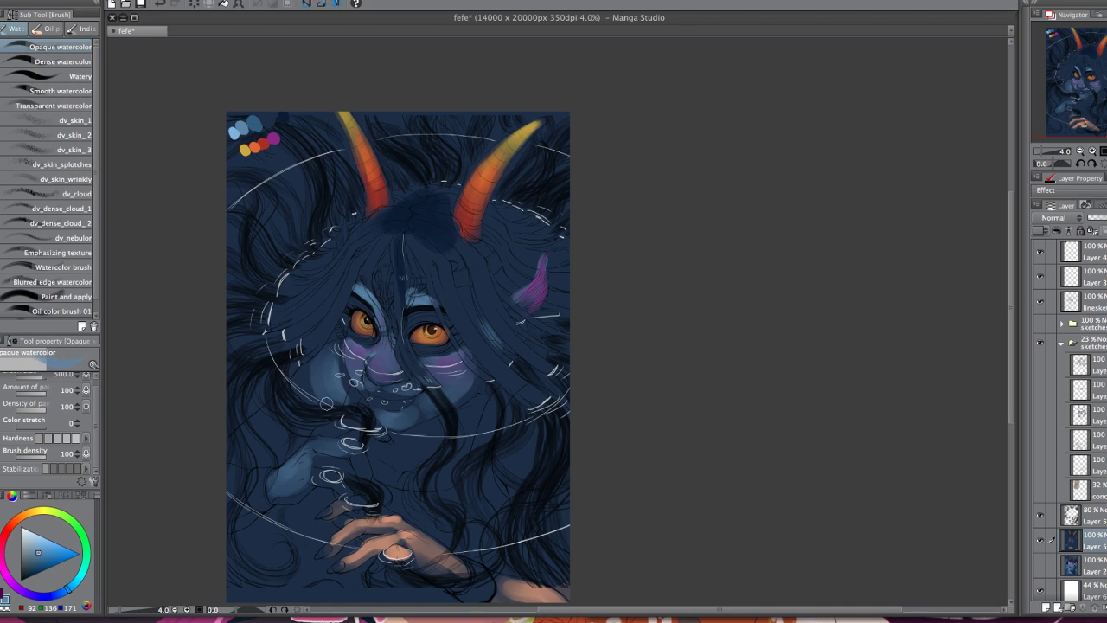
pyautogui.moveTo(332, 356)
pyautogui.mouseDown()
pyautogui.moveTo(333, 392)
pyautogui.moveTo(348, 396)
pyautogui.moveTo(315, 368)
pyautogui.mouseUp()
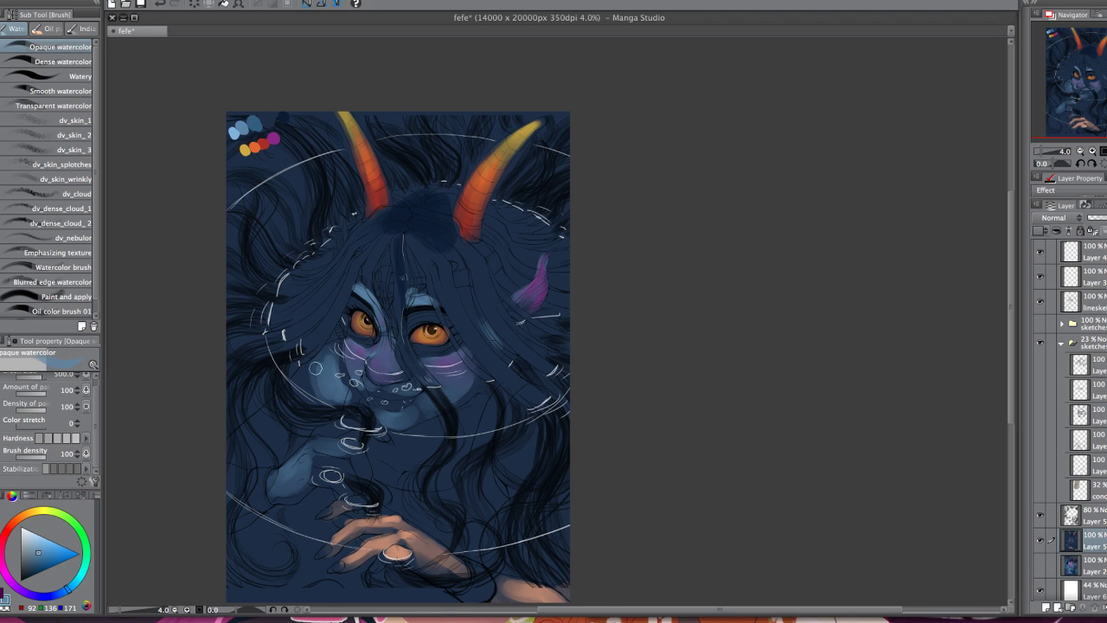
# - Soften the left-hand cheek with darker blue (RGB 57, 88, 117), and paint the left-hand shoulder in RGB 59, 91, 120 at size 600
pyautogui.keyDown('alt'); pyautogui.click(332, 353); pyautogui.keyUp('alt')
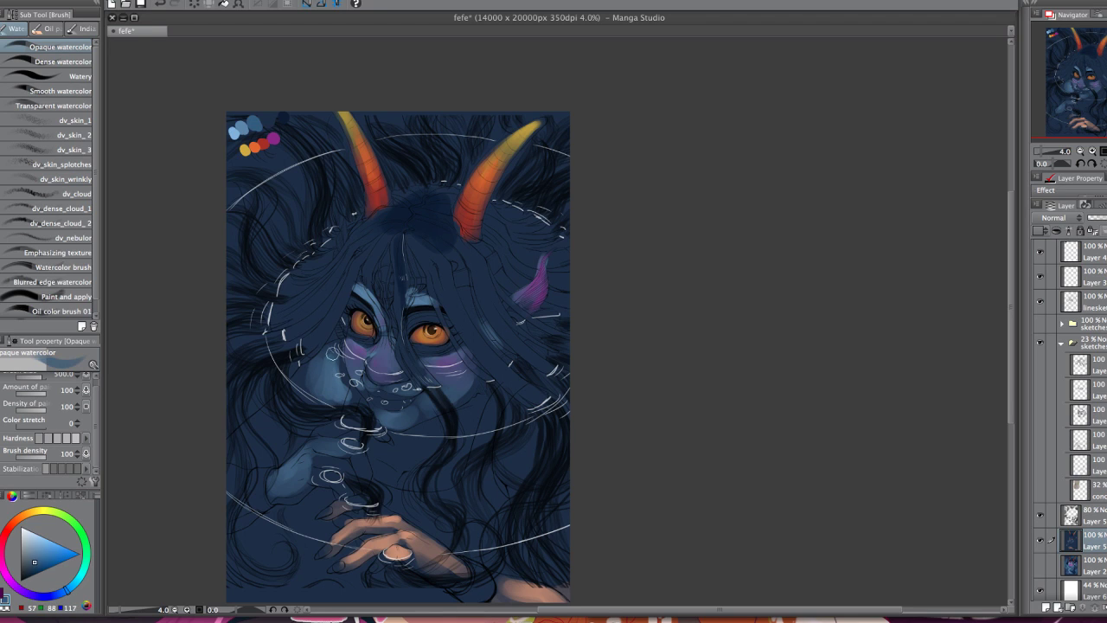
pyautogui.moveTo(336, 359)
pyautogui.mouseDown()
pyautogui.moveTo(348, 401)
pyautogui.moveTo(344, 384)
pyautogui.mouseUp()
pyautogui.keyDown('alt'); pyautogui.click(334, 364); pyautogui.keyUp('alt')
pyautogui.press(']')
pyautogui.moveTo(285, 410)
pyautogui.mouseDown()
pyautogui.moveTo(236, 452)
pyautogui.moveTo(271, 437)
pyautogui.moveTo(250, 457)
pyautogui.moveTo(296, 426)
pyautogui.mouseUp()
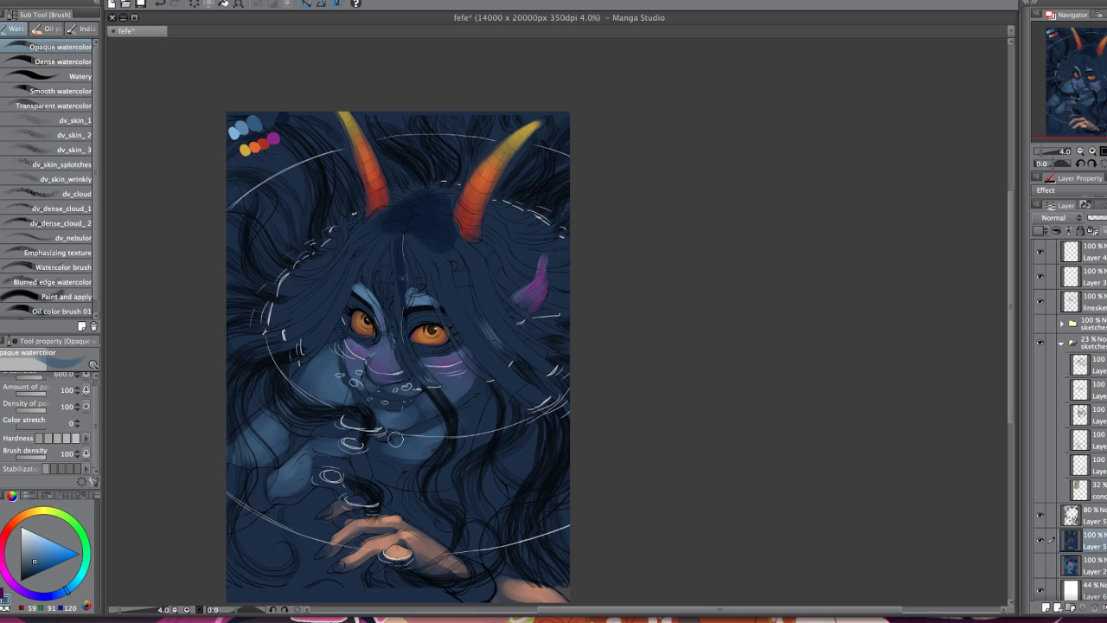
# - Paint the neck, chest and right-hand shoulder in the darker blue (RGB 59, 91, 120), varying the brush size up to 700
pyautogui.press('[')
pyautogui.press('[')
pyautogui.press('[')
pyautogui.moveTo(468, 447); pyautogui.dragTo(477, 418)
pyautogui.press(']')
pyautogui.press(']')
pyautogui.press(']')
pyautogui.press(']')
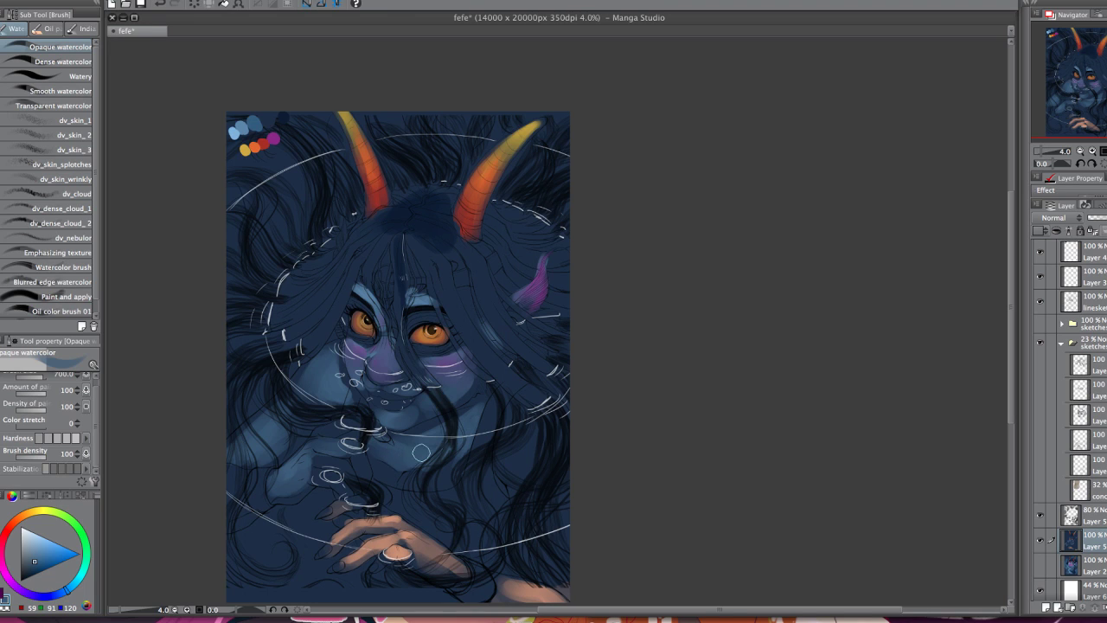
pyautogui.press('[')
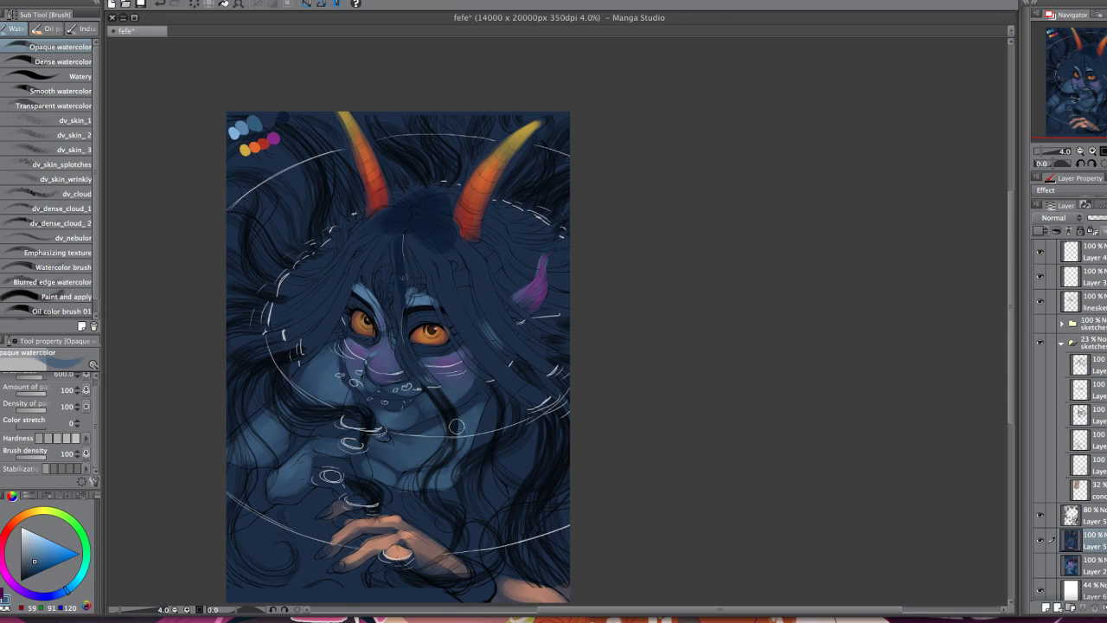
# - Sample the light-blue swatch (RGB 128, 180, 223) and paint small highlights on the nose, under both eyes and above the left-hand eye
pyautogui.keyDown('alt'); pyautogui.click(235, 131); pyautogui.keyUp('alt')
pyautogui.press('[')
pyautogui.press('[')
pyautogui.press('[')
pyautogui.press('[')
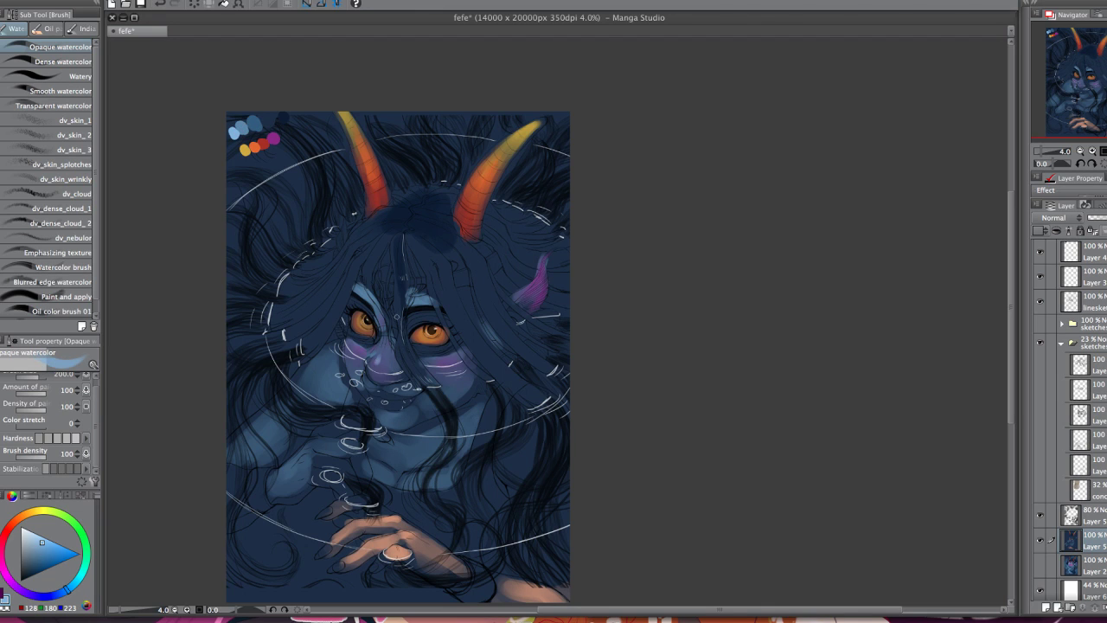
pyautogui.press(']')
pyautogui.moveTo(385, 366); pyautogui.dragTo(386, 345)
pyautogui.press('[')
pyautogui.press('[')
pyautogui.moveTo(444, 364); pyautogui.dragTo(451, 361)
pyautogui.moveTo(359, 353); pyautogui.dragTo(350, 346)
pyautogui.moveTo(586, 482); pyautogui.dragTo(610, 504)
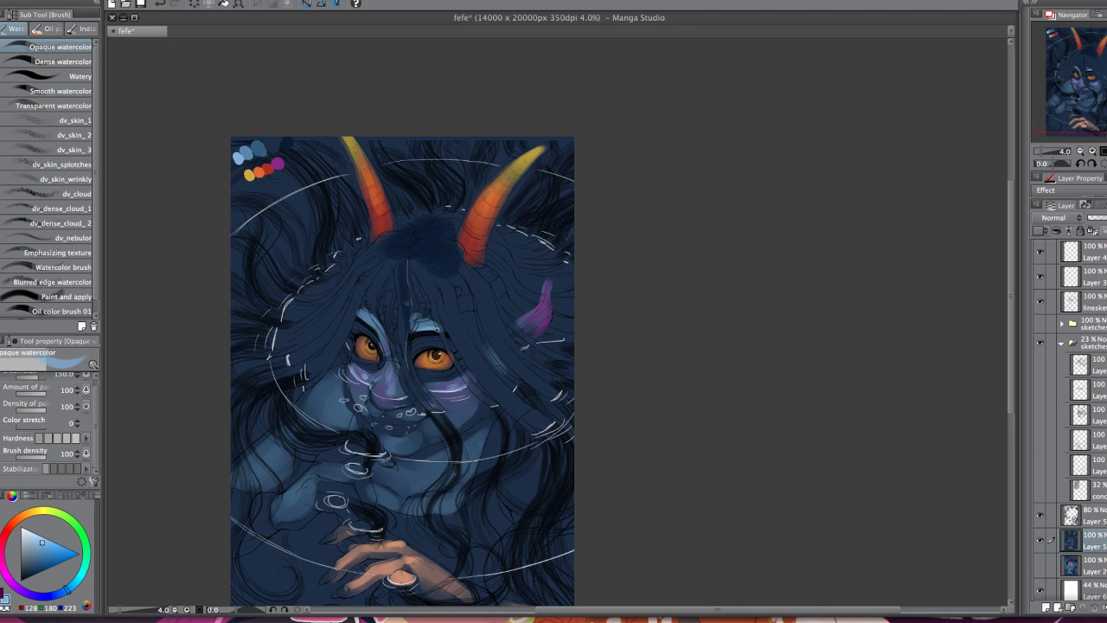
pyautogui.moveTo(374, 330); pyautogui.dragTo(364, 321)
pyautogui.moveTo(391, 394); pyautogui.dragTo(395, 383)
# - Sample the mid-blue swatch (RGB 92, 136, 171) and build up the right-hand cheek and mouth area with brush size 300
pyautogui.moveTo(547, 417); pyautogui.dragTo(550, 393)
pyautogui.press(']')
pyautogui.press(']')
pyautogui.press(']')
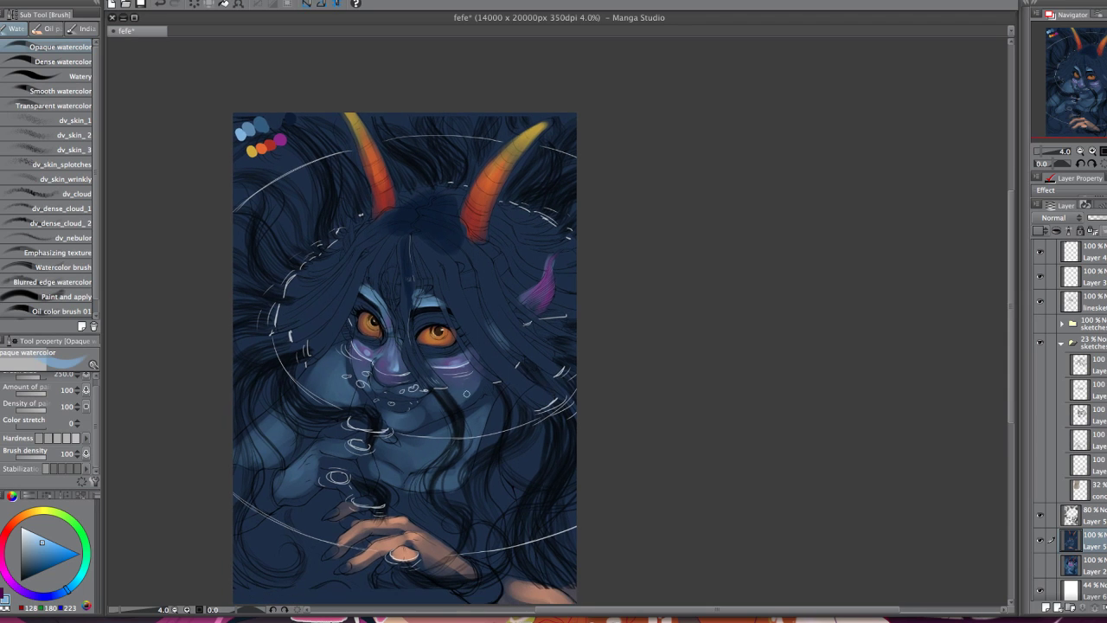
pyautogui.keyDown('alt'); pyautogui.click(250, 127); pyautogui.keyUp('alt')
pyautogui.press(']')
pyautogui.press(']')
pyautogui.press(']')
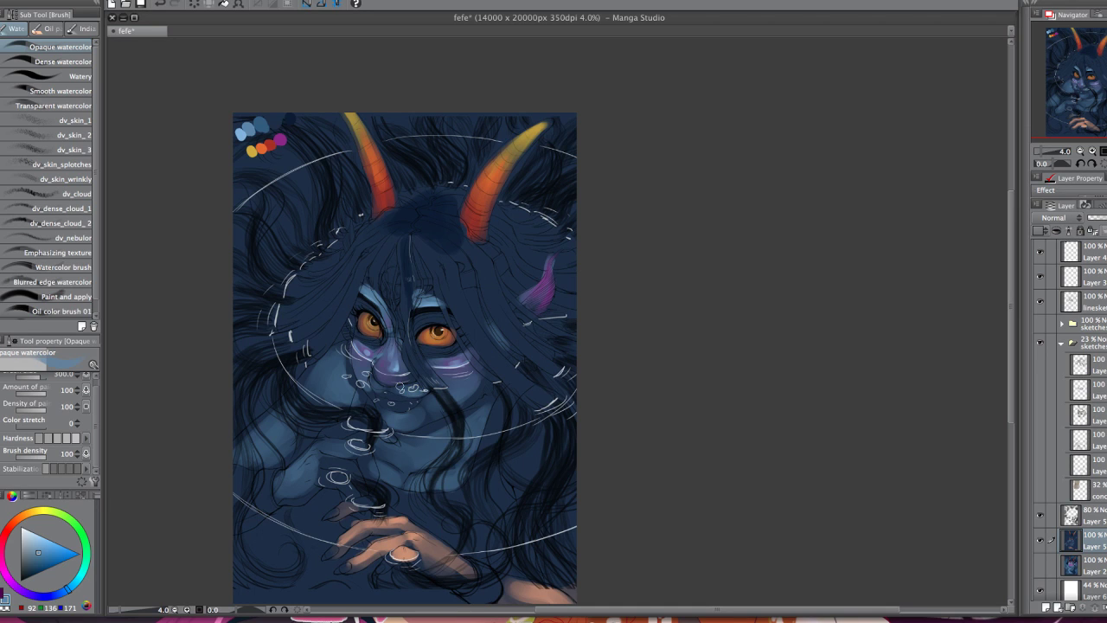
# - Sample the dark navy swatch (RGB 13, 29, 52) and darken the mouth area with the brush reduced to 250 or smaller
pyautogui.keyDown('alt'); pyautogui.click(293, 118); pyautogui.keyUp('alt')
pyautogui.press('[')
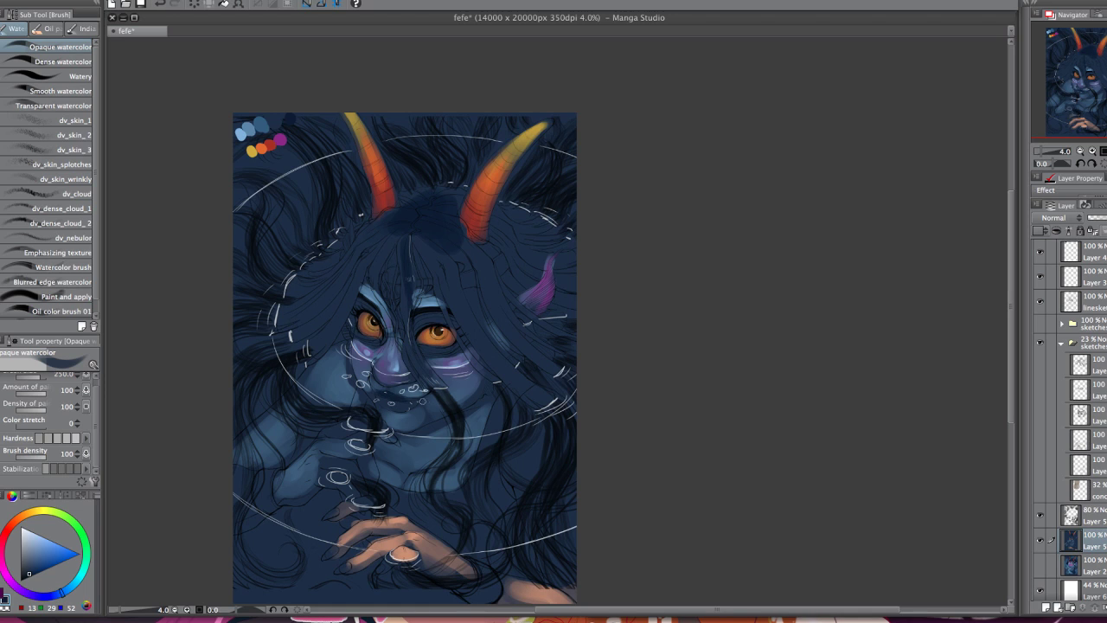
pyautogui.press('[')
pyautogui.press('[')
# - Enlarge the brush and paint dark navy bangs (RGB 13, 29, 52) from the crown over the forehead
pyautogui.press(']')
pyautogui.press(']')
pyautogui.press(']')
pyautogui.press(']')
pyautogui.press(']')
pyautogui.moveTo(418, 235); pyautogui.dragTo(446, 277)
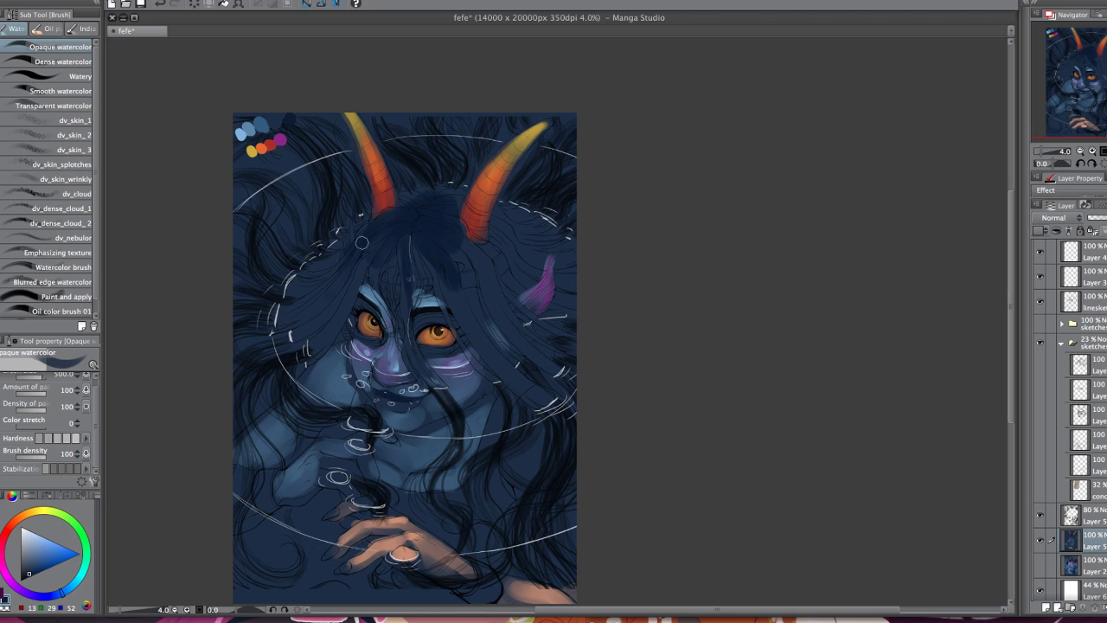
# - Switch to the Dense watercolor brush at size 800 and paint long dark navy hair strands down both sides of the face
pyautogui.click(64, 73)
pyautogui.click(75, 57)
pyautogui.press(']')
pyautogui.press(']')
pyautogui.press(']')
pyautogui.press(']')
pyautogui.press(']')
pyautogui.press(']')
pyautogui.moveTo(466, 241); pyautogui.dragTo(501, 318)
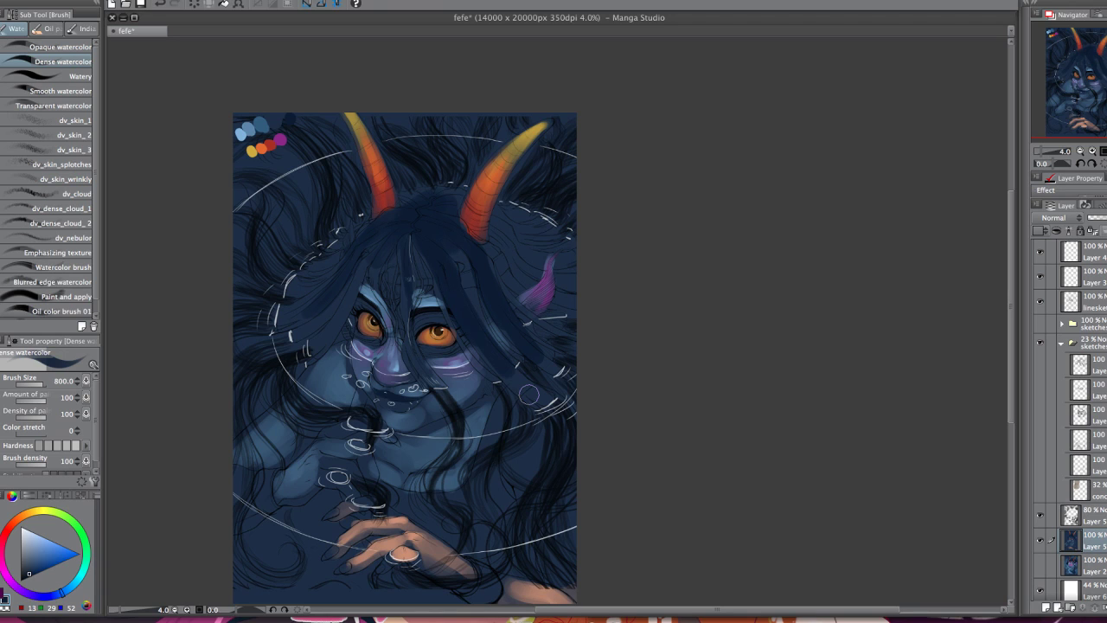
pyautogui.moveTo(393, 225); pyautogui.dragTo(329, 329)
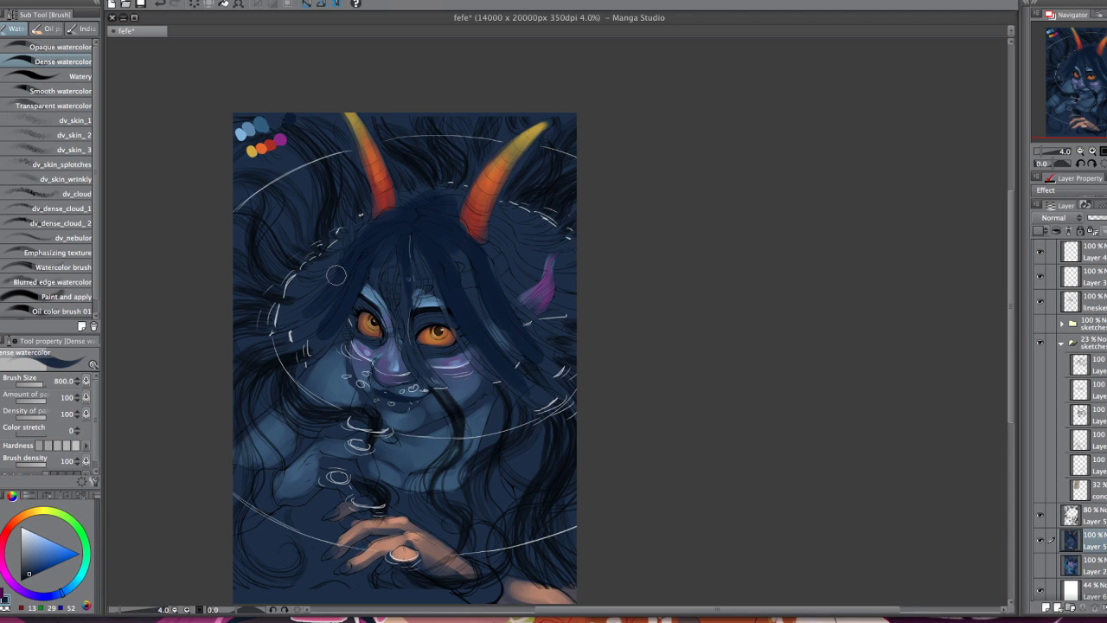
# - Sample the magenta swatch (RGB 139, 45, 137) and paint the centers of both eyes using Opaque watercolor at size 250
pyautogui.keyDown('alt'); pyautogui.click(279, 138); pyautogui.keyUp('alt')
pyautogui.click(65, 46)
pyautogui.moveTo(458, 342); pyautogui.dragTo(454, 360)
pyautogui.press('[')
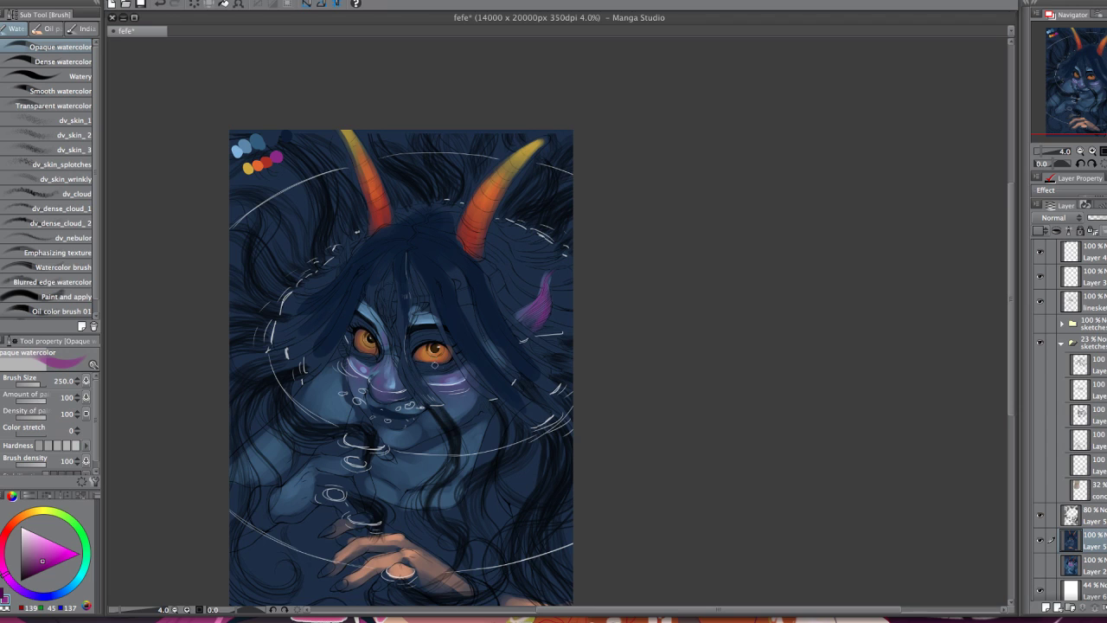
pyautogui.moveTo(475, 373); pyautogui.dragTo(462, 363)
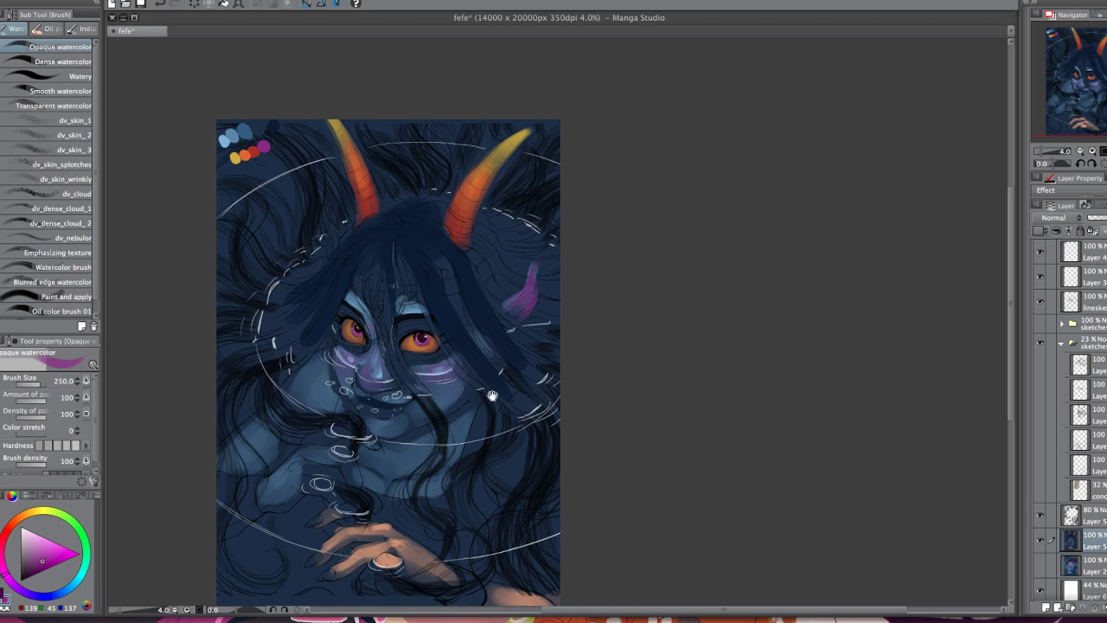
# - Sample tones around the right-hand eye at brush size 120 and paint a small purple accent (RGB 76, 48, 94) on the hair beside it
pyautogui.moveTo(494, 382); pyautogui.dragTo(483, 452)
pyautogui.keyDown('alt'); pyautogui.click(394, 410); pyautogui.keyUp('alt')
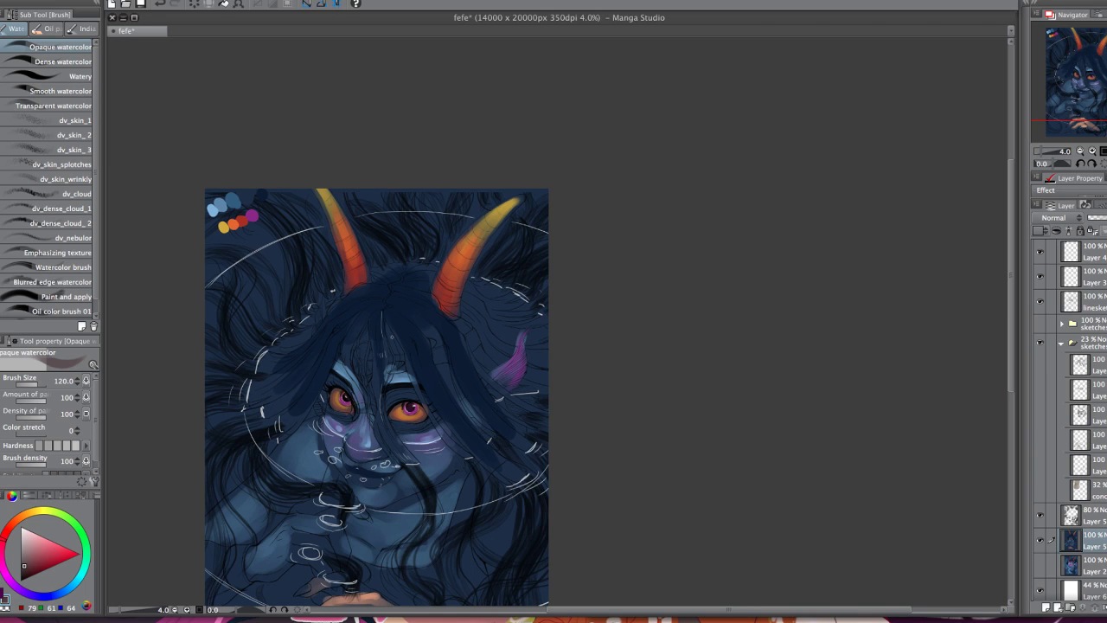
pyautogui.moveTo(604, 418); pyautogui.dragTo(601, 408)
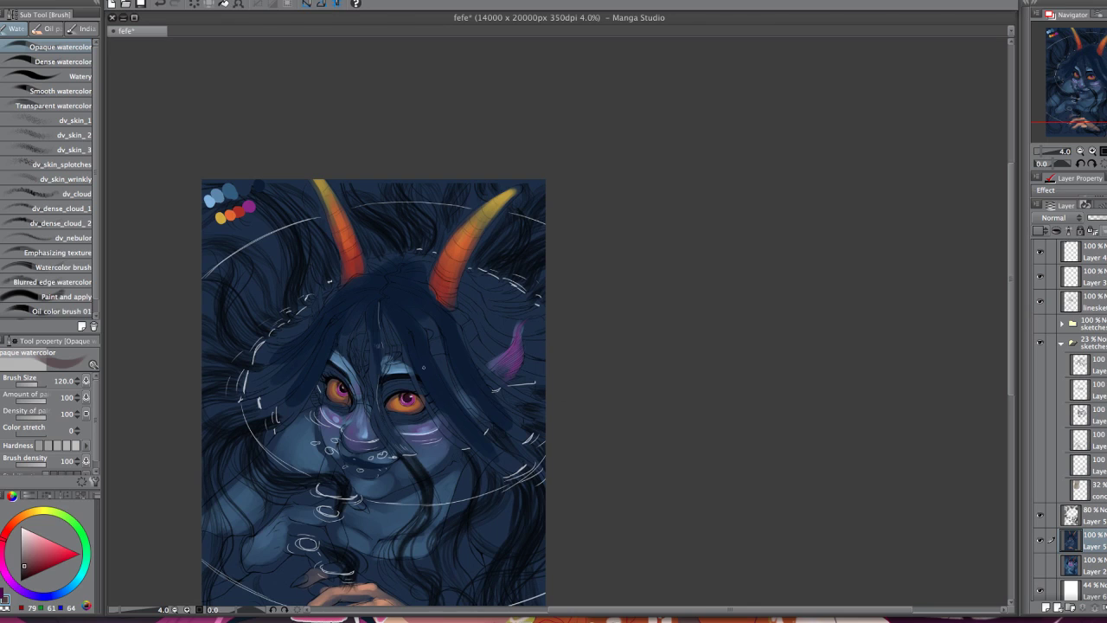
pyautogui.keyDown('alt'); pyautogui.click(398, 387); pyautogui.keyUp('alt')
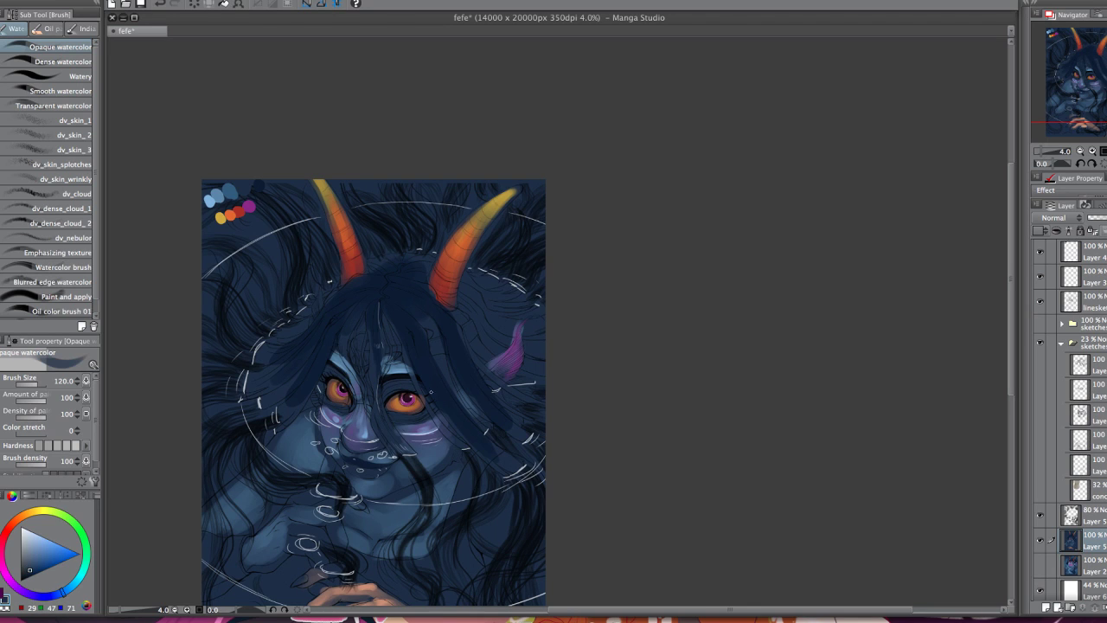
pyautogui.keyDown('alt'); pyautogui.click(412, 398); pyautogui.keyUp('alt')
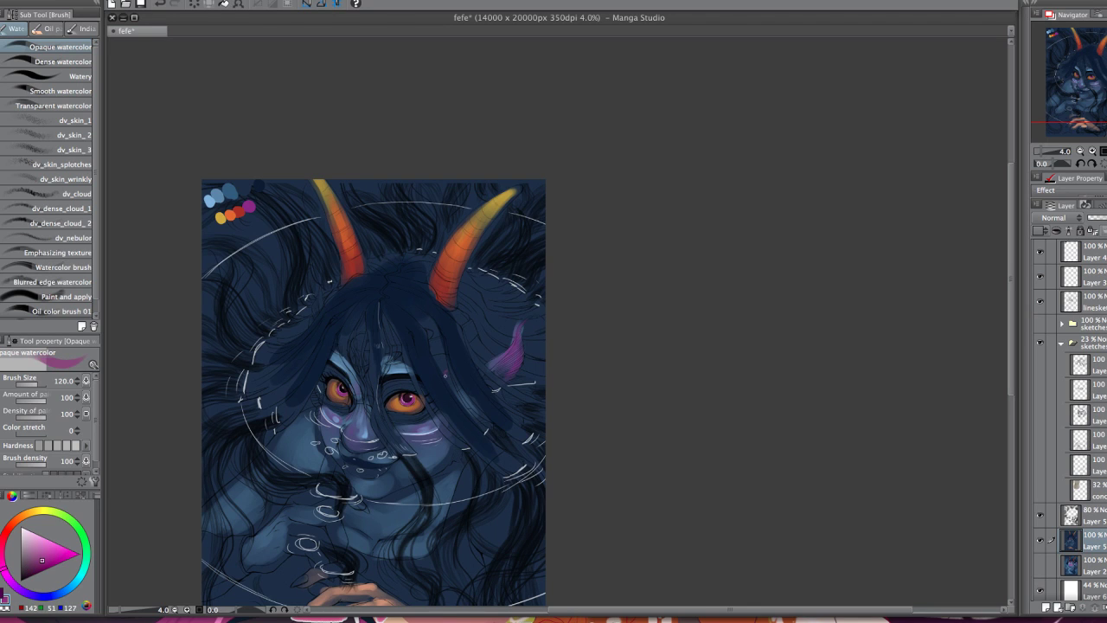
pyautogui.keyDown('alt'); pyautogui.click(449, 374); pyautogui.keyUp('alt')
pyautogui.moveTo(446, 364); pyautogui.dragTo(450, 373)
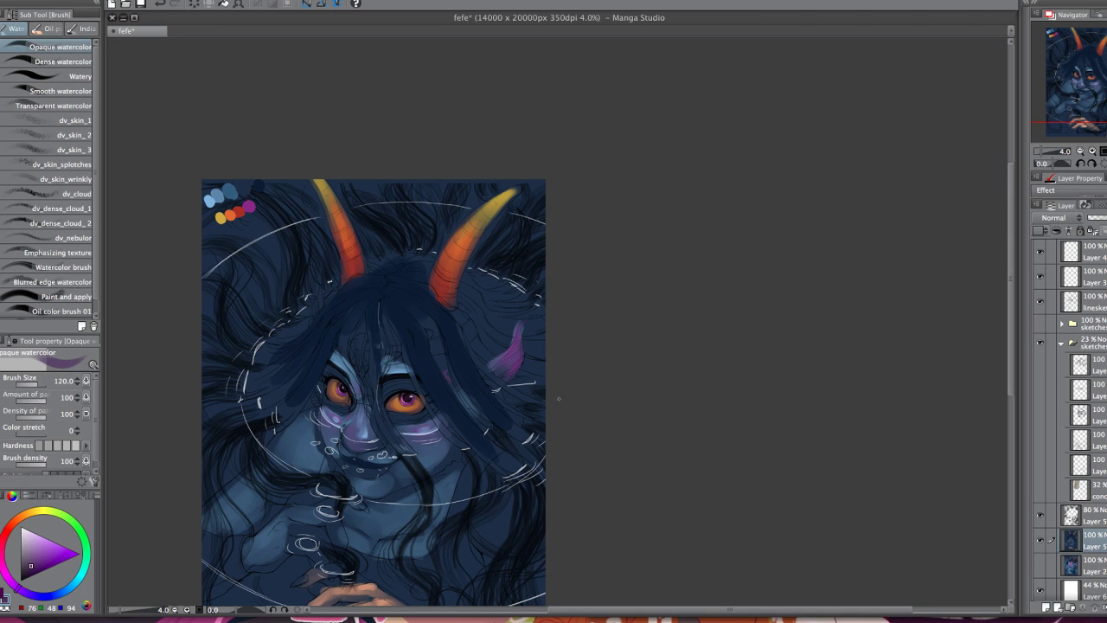
# - Paint the right-hand eyelid in mid-blue (RGB 92, 136, 171) at size 150, and the left-hand one in magenta (RGB 139, 45, 137) at size 120
pyautogui.moveTo(587, 428); pyautogui.dragTo(587, 407)
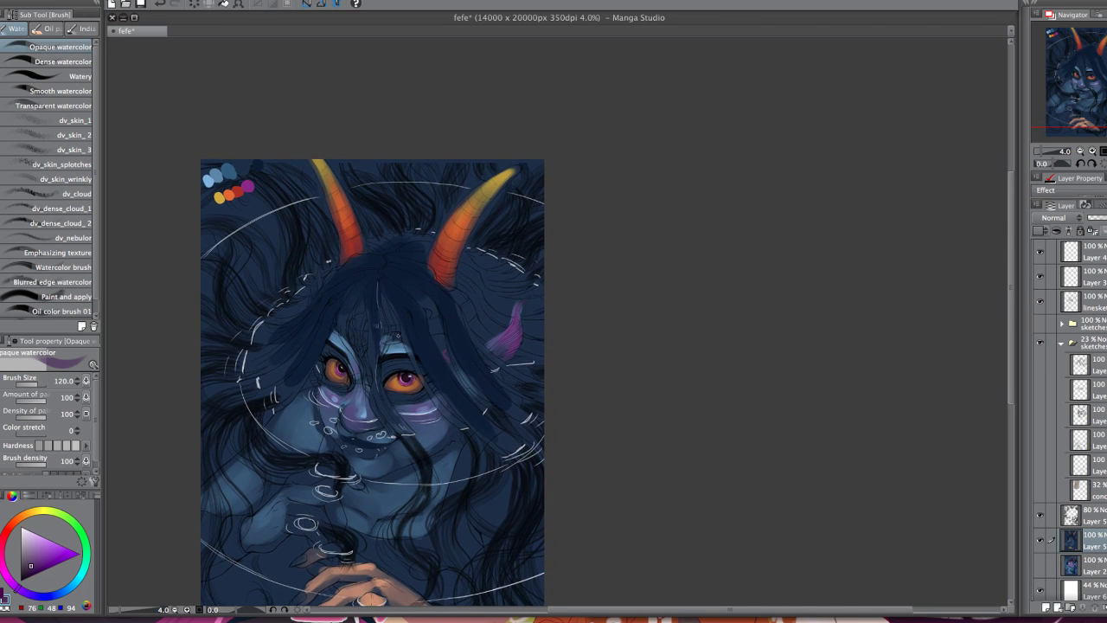
pyautogui.keyDown('alt'); pyautogui.click(229, 172); pyautogui.keyUp('alt')
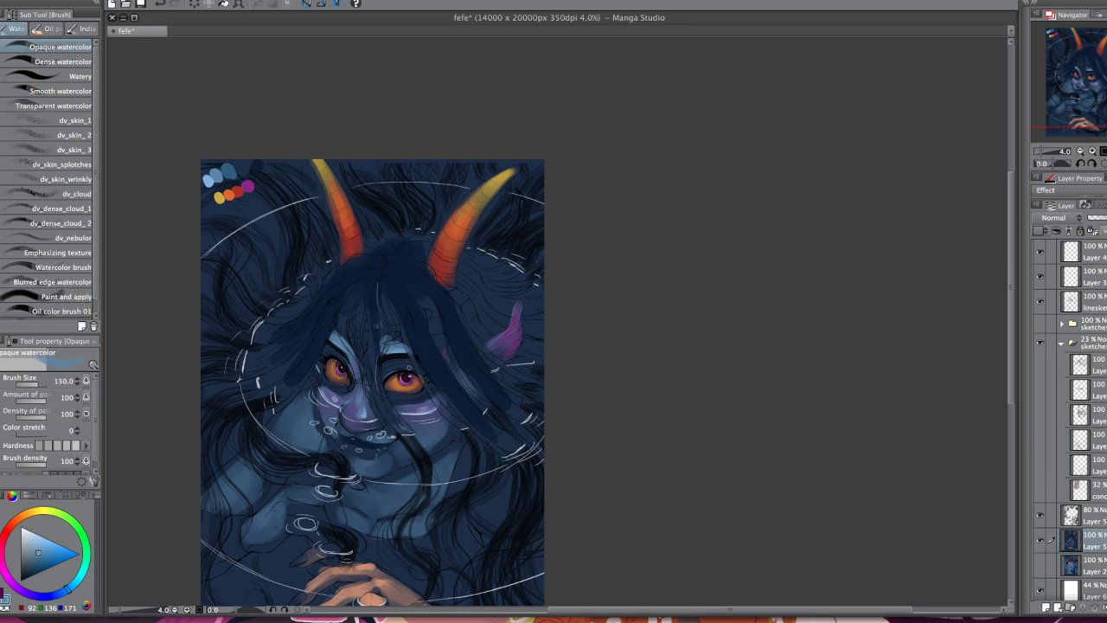
pyautogui.moveTo(399, 369); pyautogui.dragTo(417, 369)
pyautogui.moveTo(501, 408); pyautogui.dragTo(493, 405)
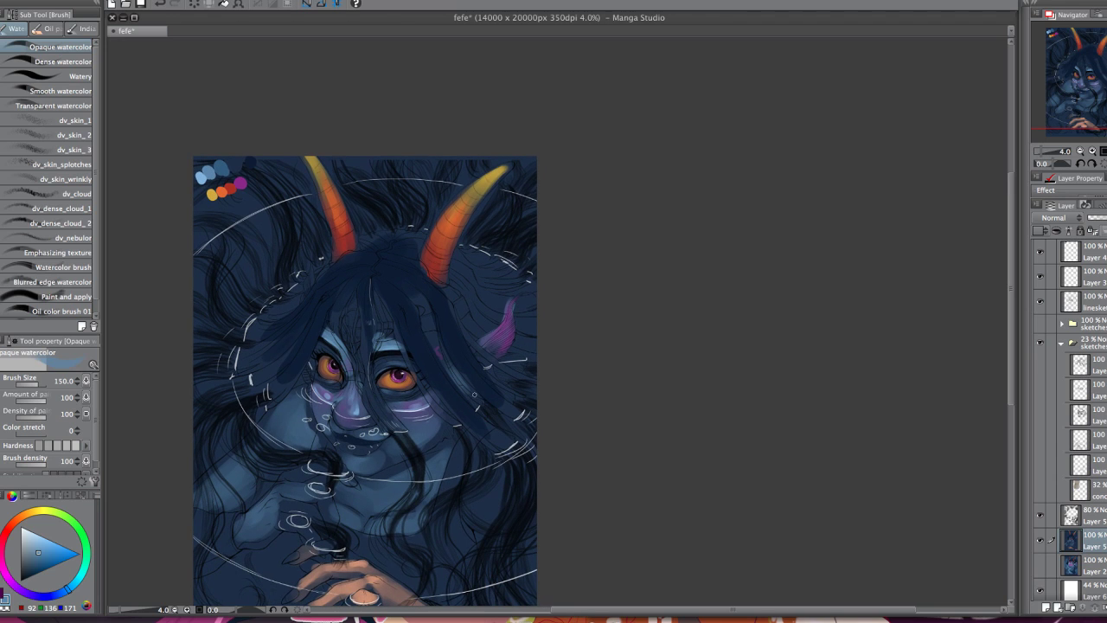
pyautogui.keyDown('alt'); pyautogui.click(242, 182); pyautogui.keyUp('alt')
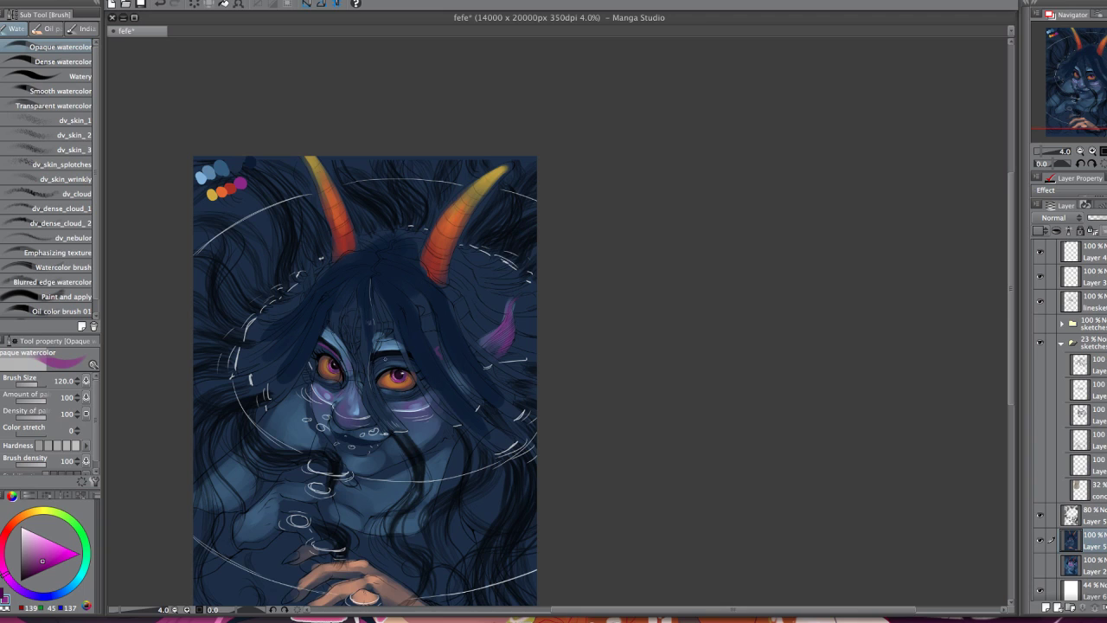
# - Hide the white guide marks on Layer 3, check the colors with the line sketch temporarily hidden, and reselect the color painting layer
pyautogui.click(1038, 276)
pyautogui.click(1038, 276)
pyautogui.click(1039, 276)
pyautogui.click(1036, 295)
pyautogui.click(1040, 300)
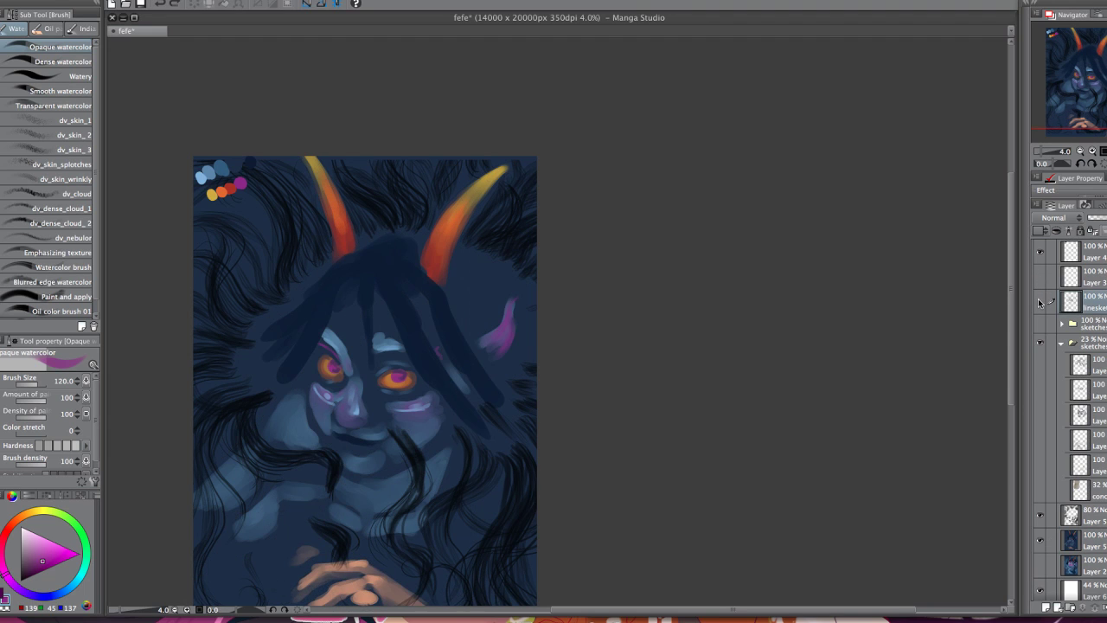
pyautogui.click(1040, 300)
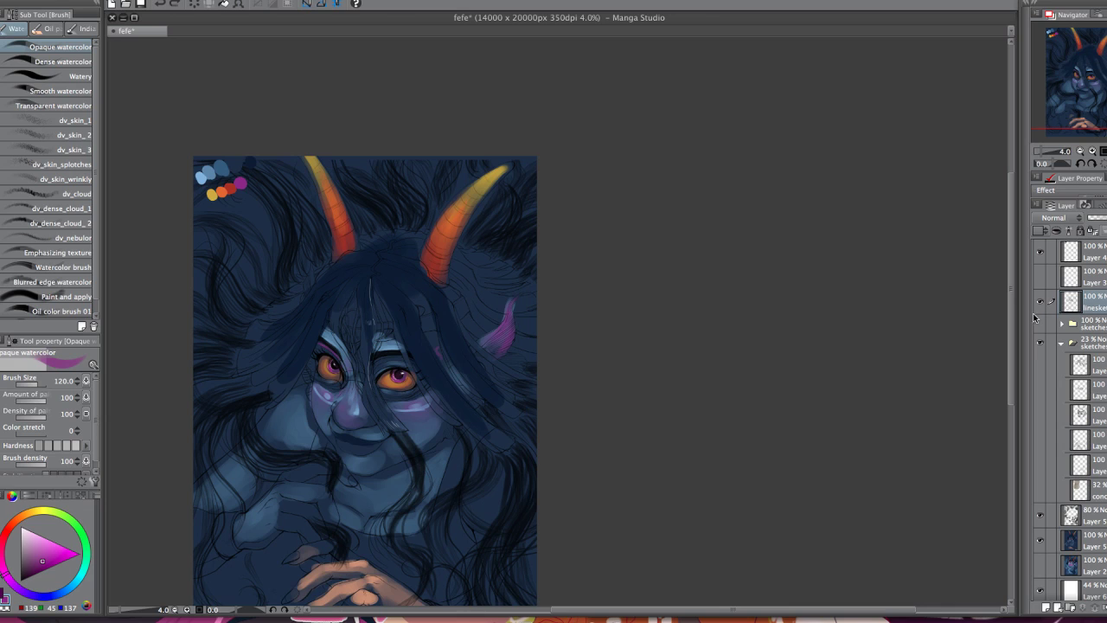
pyautogui.click(1077, 545)
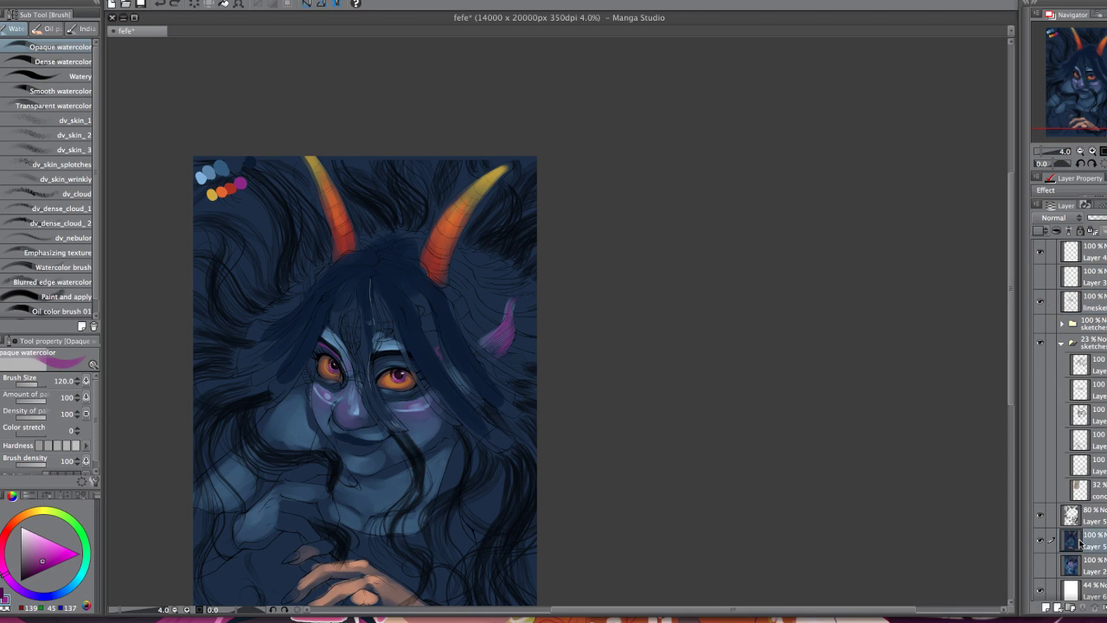
# - Undo the last stroke and paint magenta accents (RGB 139, 45, 137) around the right-hand eye at brush size 120
pyautogui.press('super+z')
pyautogui.moveTo(383, 357); pyautogui.dragTo(394, 354)
pyautogui.moveTo(486, 403); pyautogui.dragTo(483, 429)
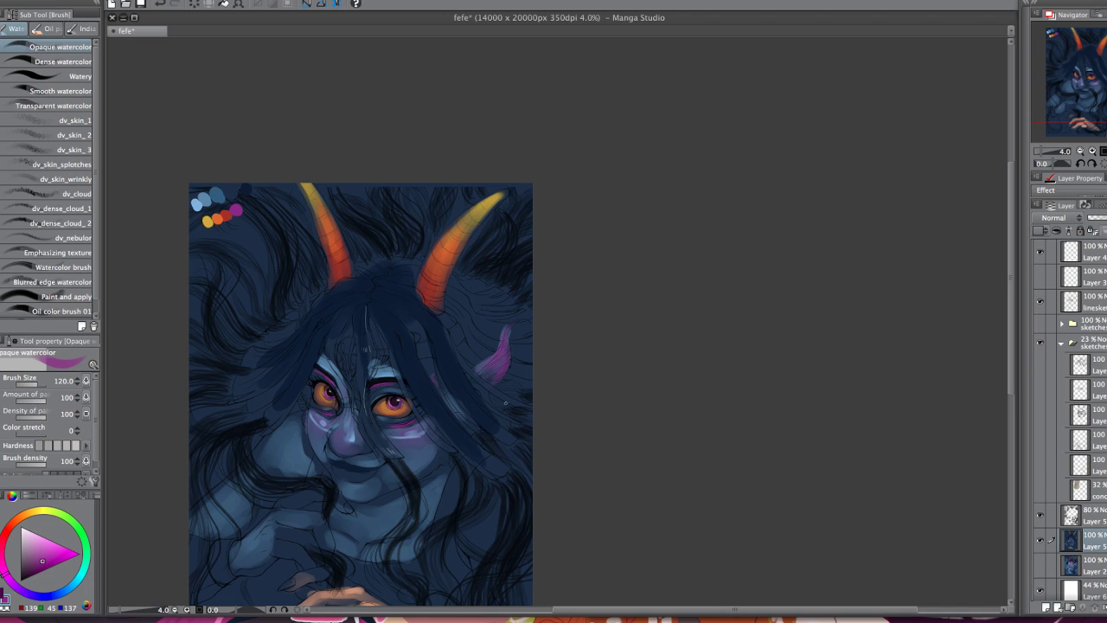
pyautogui.scroll(-3, 505, 402)
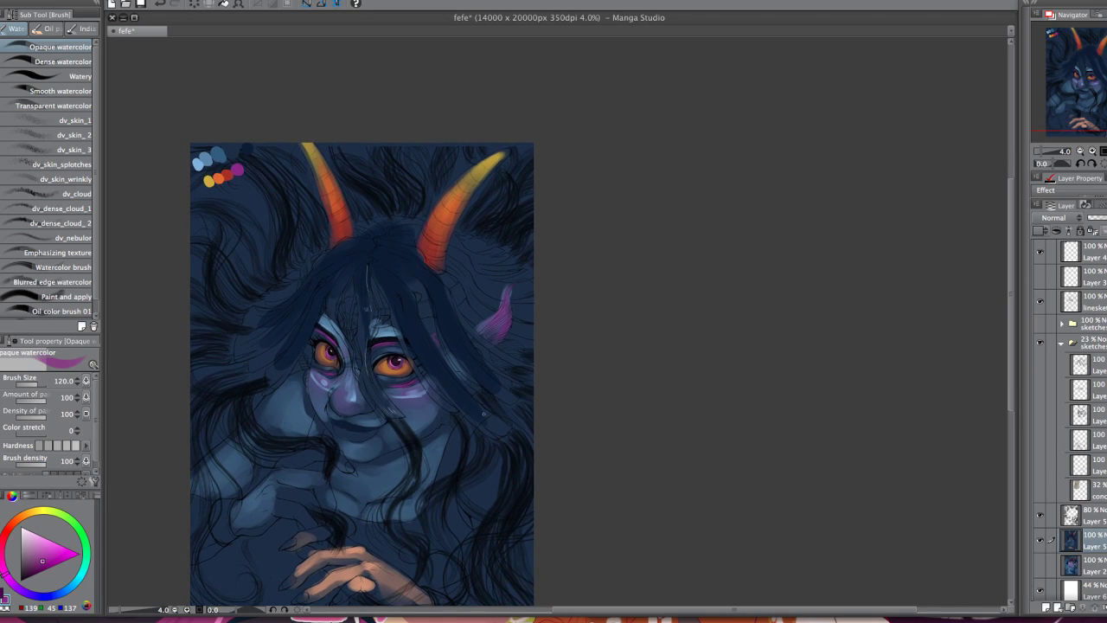
pyautogui.moveTo(485, 446)
pyautogui.mouseDown()
pyautogui.moveTo(487, 433)
pyautogui.moveTo(488, 444)
pyautogui.mouseUp()
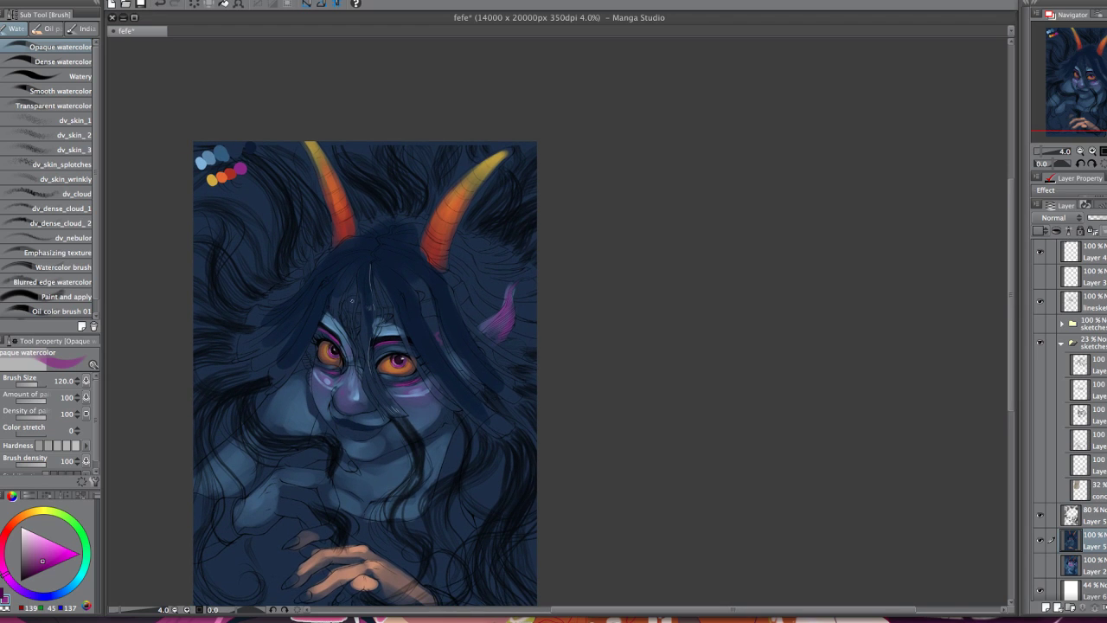
# - Paint the magenta forehead gem and highlight it with the light-blue swatch (RGB 128, 180, 223) using Opaque watercolor at size 150
pyautogui.press(']')
pyautogui.press(']')
pyautogui.press(']')
pyautogui.keyDown('alt'); pyautogui.click(203, 162); pyautogui.keyUp('alt')
pyautogui.press('[')
pyautogui.press('[')
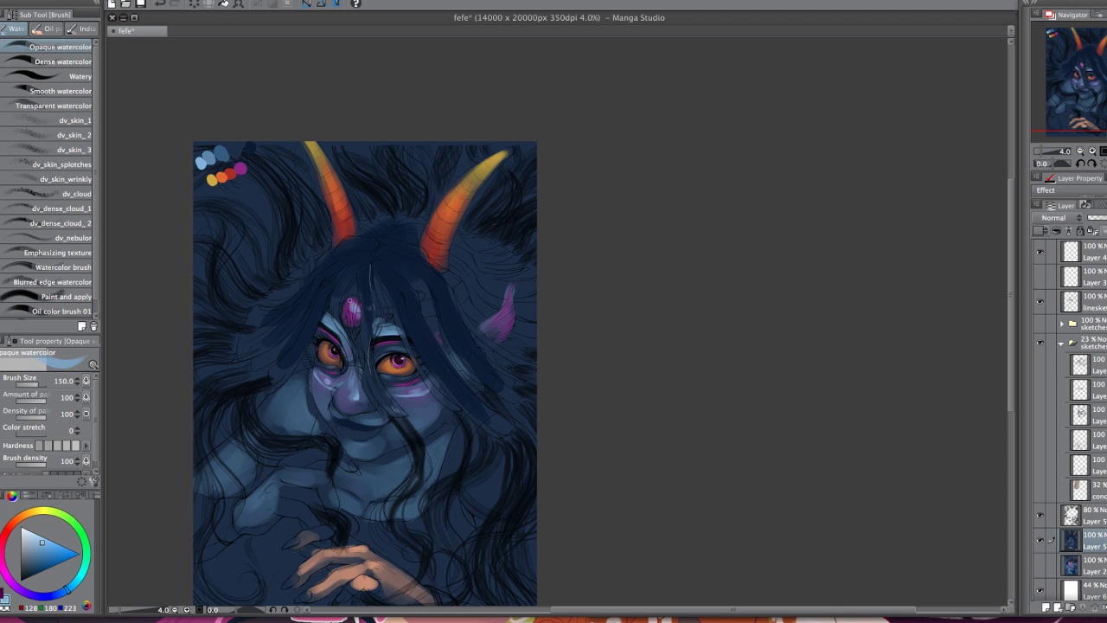
pyautogui.moveTo(584, 429)
pyautogui.mouseDown()
pyautogui.moveTo(536, 424)
pyautogui.moveTo(546, 418)
pyautogui.mouseUp()
# - Sample dark navy (RGB 13, 29, 52) from the face and shade the area beside the neck, enlarging the brush to 700
pyautogui.keyDown('alt'); pyautogui.click(354, 385); pyautogui.keyUp('alt')
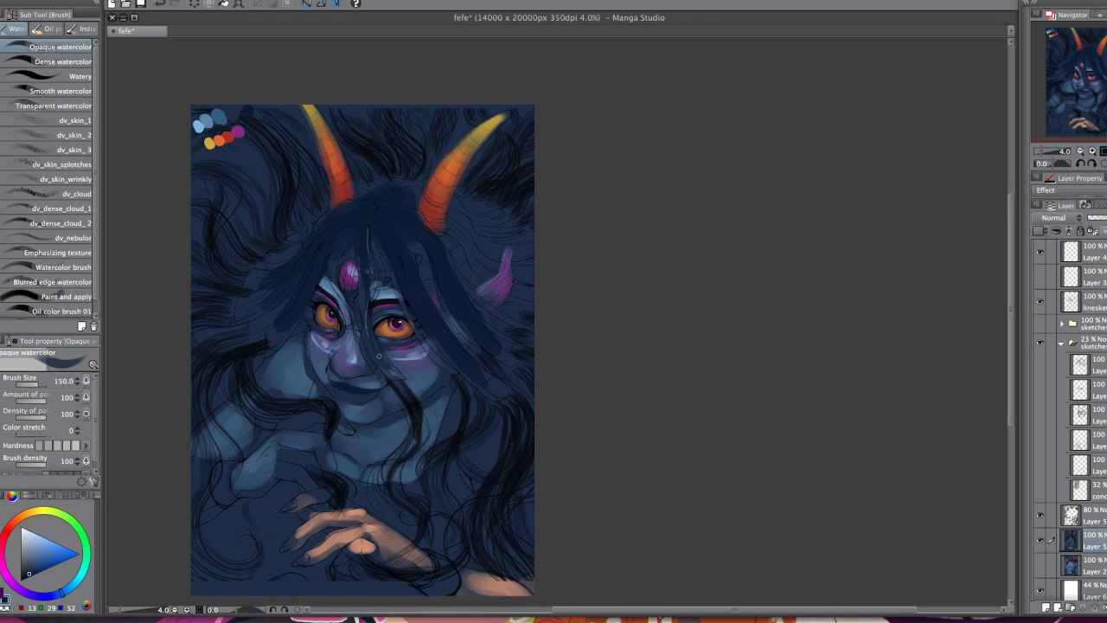
pyautogui.press(']')
pyautogui.press(']')
pyautogui.press(']')
pyautogui.moveTo(458, 398); pyautogui.dragTo(444, 435)
pyautogui.press(']')
pyautogui.press(']')
pyautogui.press(']')
pyautogui.press(']')
pyautogui.press(']')
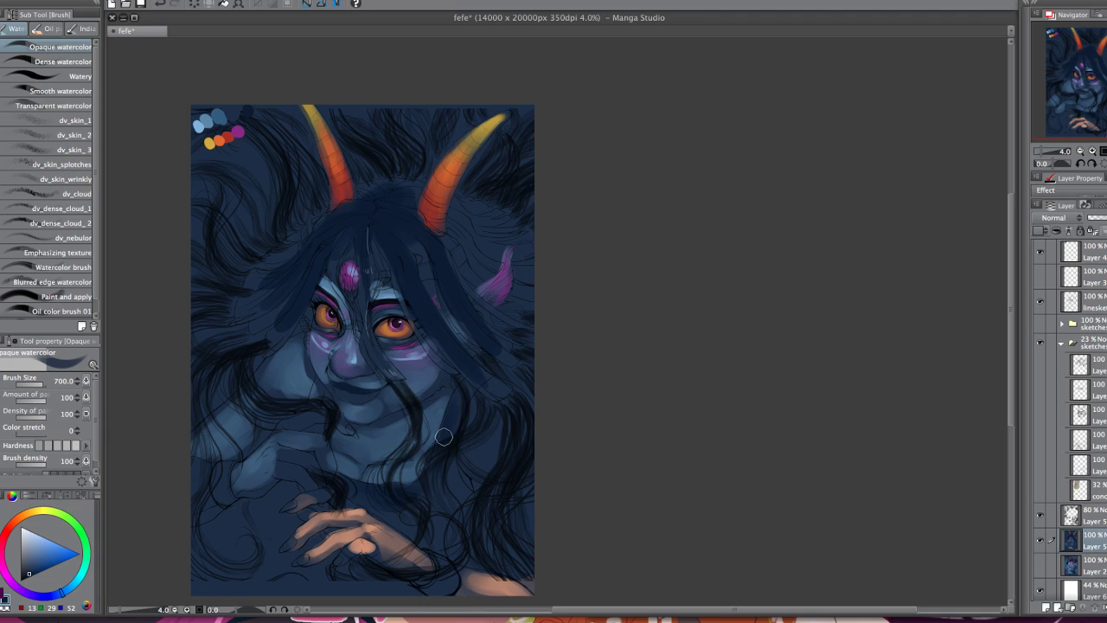
# - Sample the orange swatch (RGB 227, 103, 45) and block in the headband pieces across the forehead and hair at sizes 300 and 200
pyautogui.press('[')
pyautogui.press('[')
pyautogui.press('[')
pyautogui.press('[')
pyautogui.keyDown('alt'); pyautogui.click(221, 135); pyautogui.keyUp('alt')
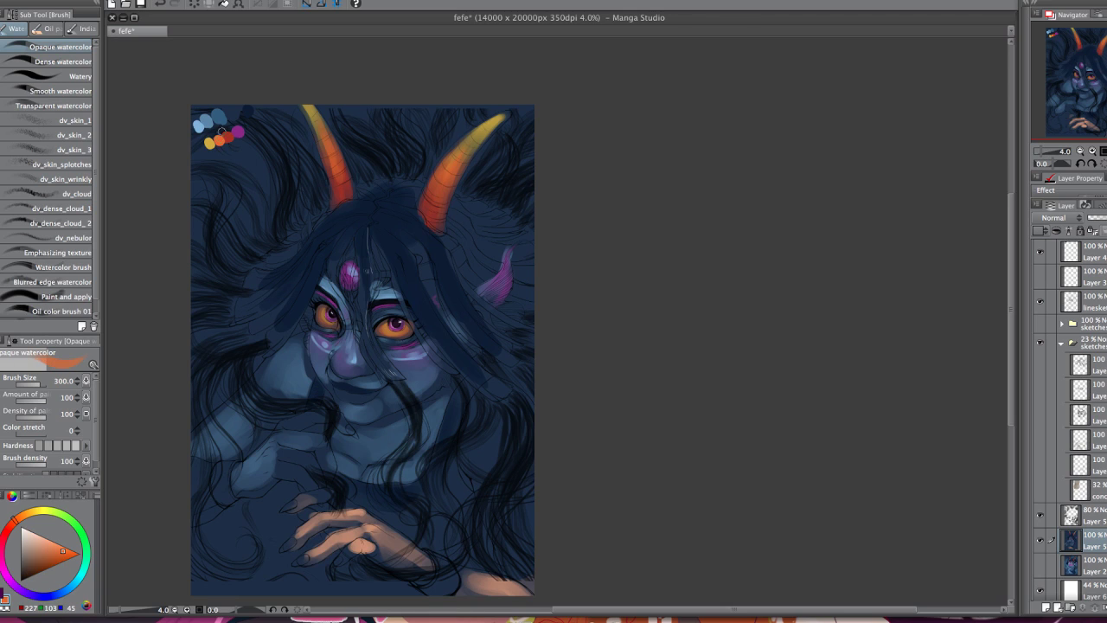
pyautogui.moveTo(422, 267); pyautogui.dragTo(422, 274)
pyautogui.click(459, 257)
pyautogui.moveTo(377, 275); pyautogui.dragTo(388, 274)
pyautogui.press('[')
pyautogui.click(384, 287)
pyautogui.moveTo(563, 412); pyautogui.dragTo(572, 432)
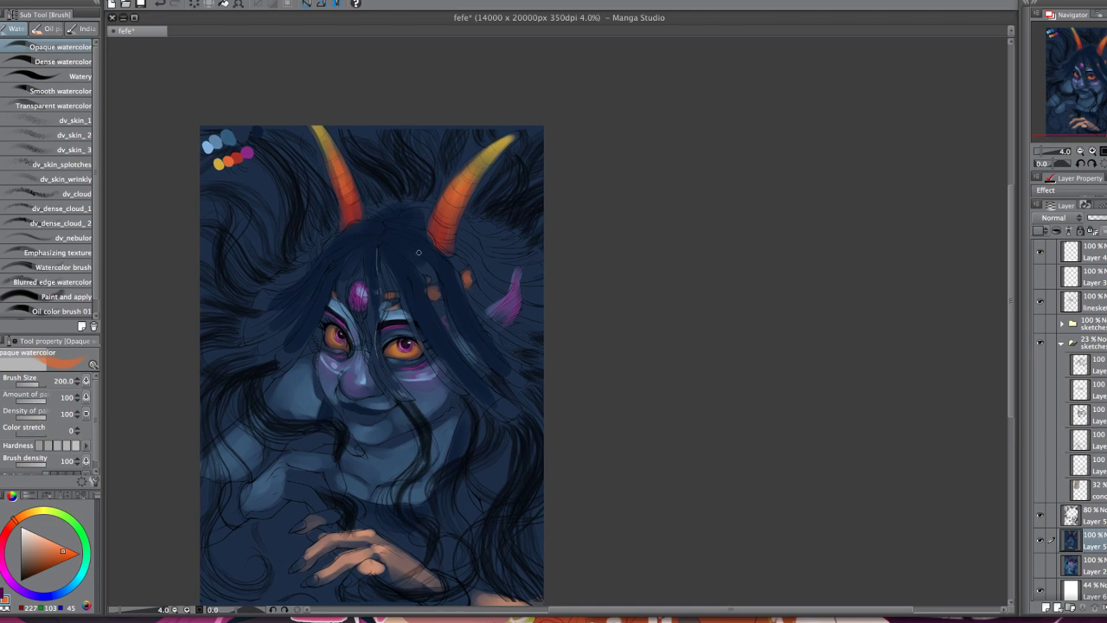
# - Sample the yellow swatch (RGB 208, 169, 55) and add small golden highlights to the orange headband pieces, redoing one stroke
pyautogui.keyDown('alt'); pyautogui.click(220, 162); pyautogui.keyUp('alt')
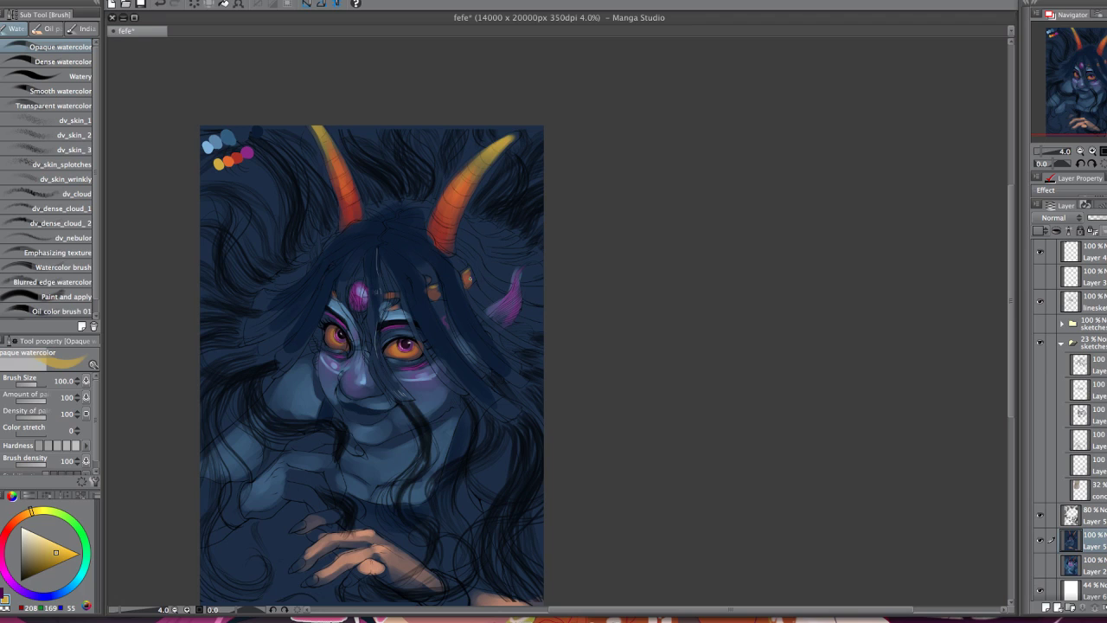
pyautogui.press(']')
pyautogui.moveTo(434, 289); pyautogui.dragTo(431, 301)
pyautogui.press('super+z')
pyautogui.moveTo(435, 286); pyautogui.dragTo(437, 291)
pyautogui.moveTo(591, 430); pyautogui.dragTo(589, 428)
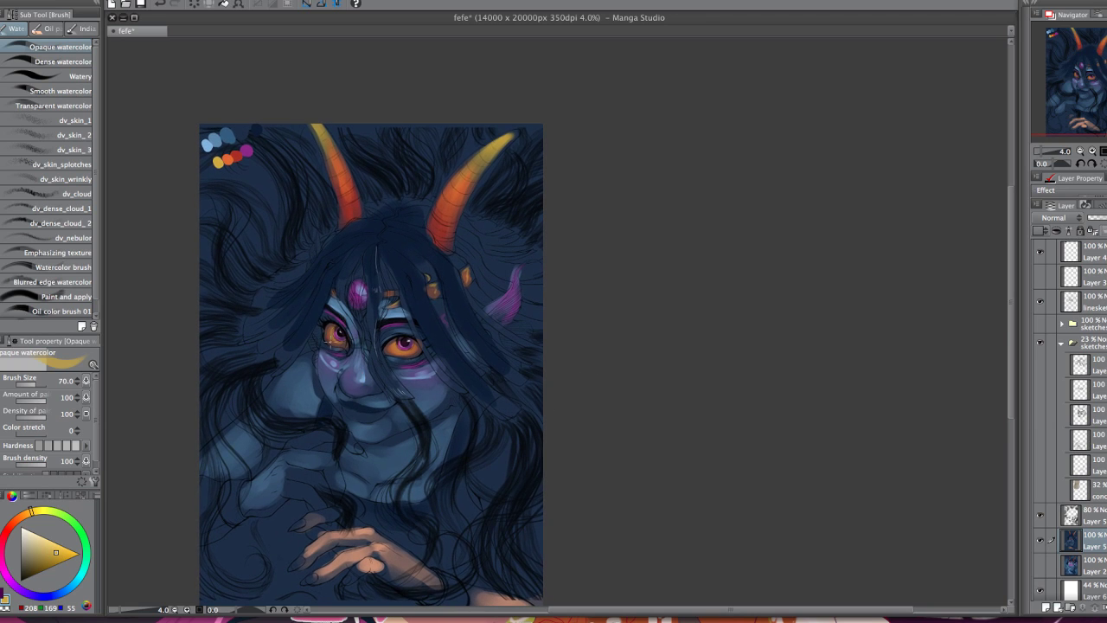
# - Sample the mid-blue swatch (RGB 52, 93, 128), touch up the lips at size 170, and reduce the brush to 100
pyautogui.keyDown('alt'); pyautogui.click(226, 134); pyautogui.keyUp('alt')
pyautogui.press(']')
pyautogui.press(']')
pyautogui.press(']')
pyautogui.press(']')
pyautogui.press(']')
pyautogui.moveTo(358, 415); pyautogui.dragTo(360, 415)
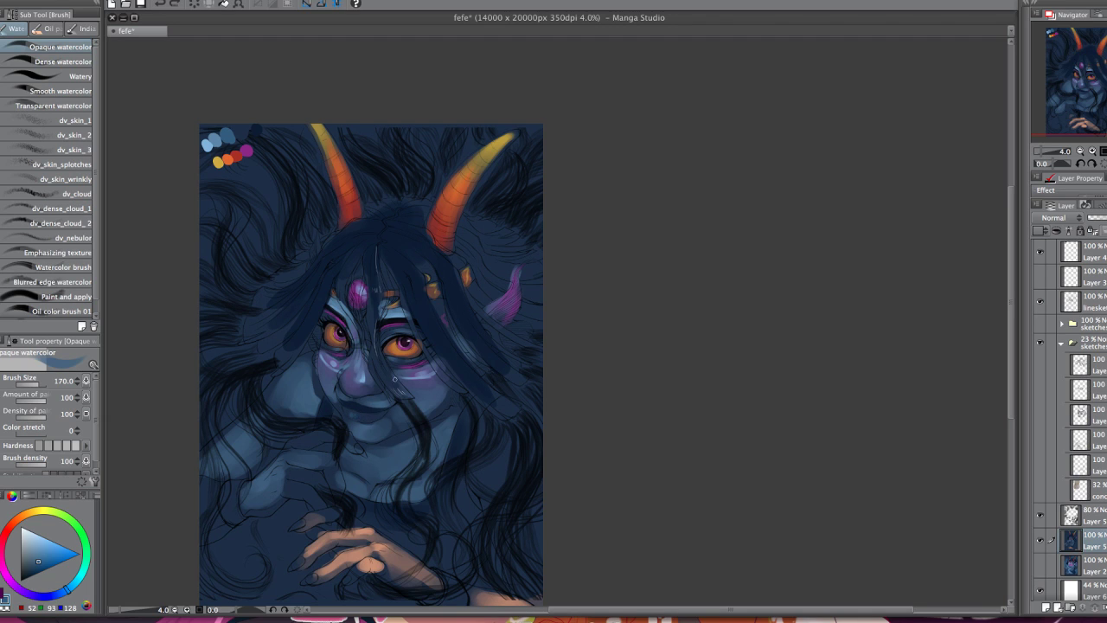
pyautogui.press('[')
pyautogui.press('[')
pyautogui.press('[')
pyautogui.moveTo(566, 443)
pyautogui.mouseDown()
pyautogui.moveTo(546, 418)
pyautogui.moveTo(525, 423)
pyautogui.mouseUp()
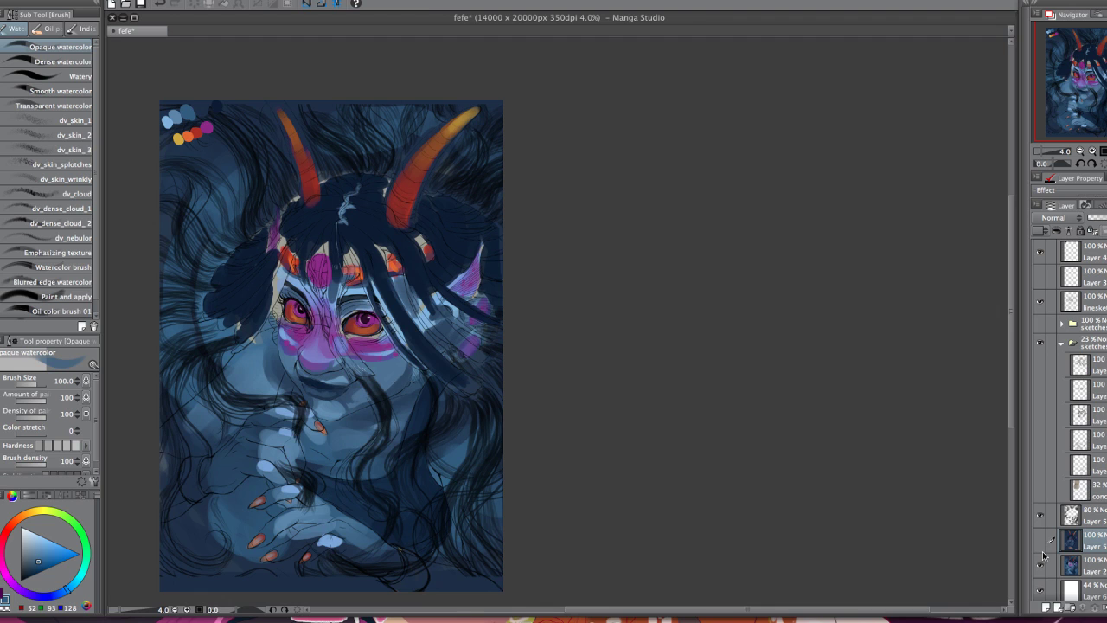
# - Compare the new color painting with the earlier version on the layer beneath by repeatedly toggling their visibility
pyautogui.click(1039, 564)
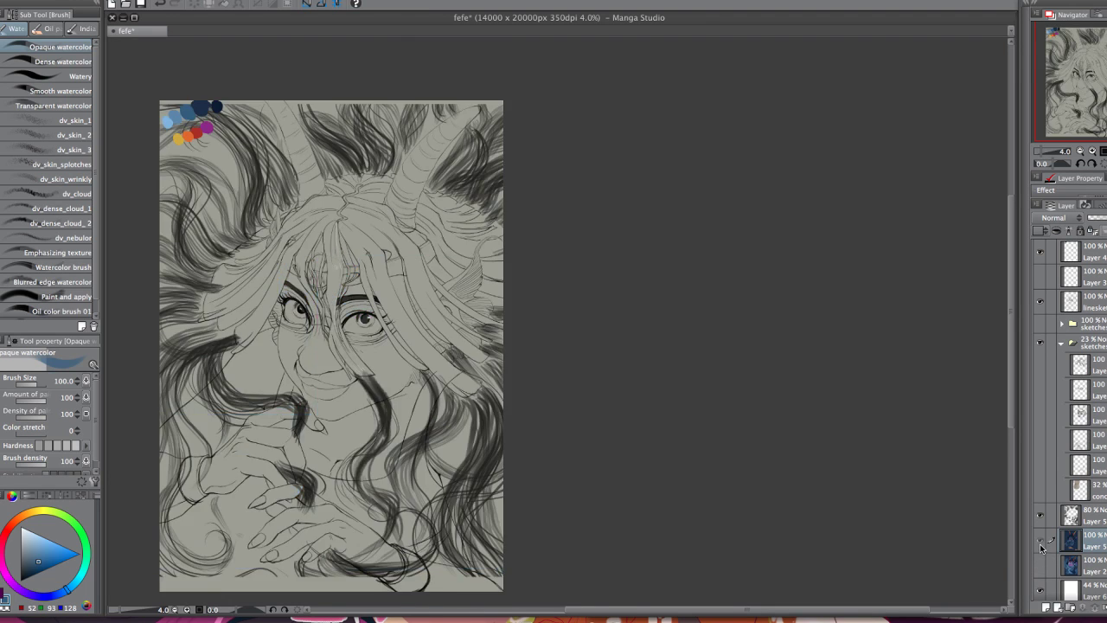
pyautogui.click(1041, 548)
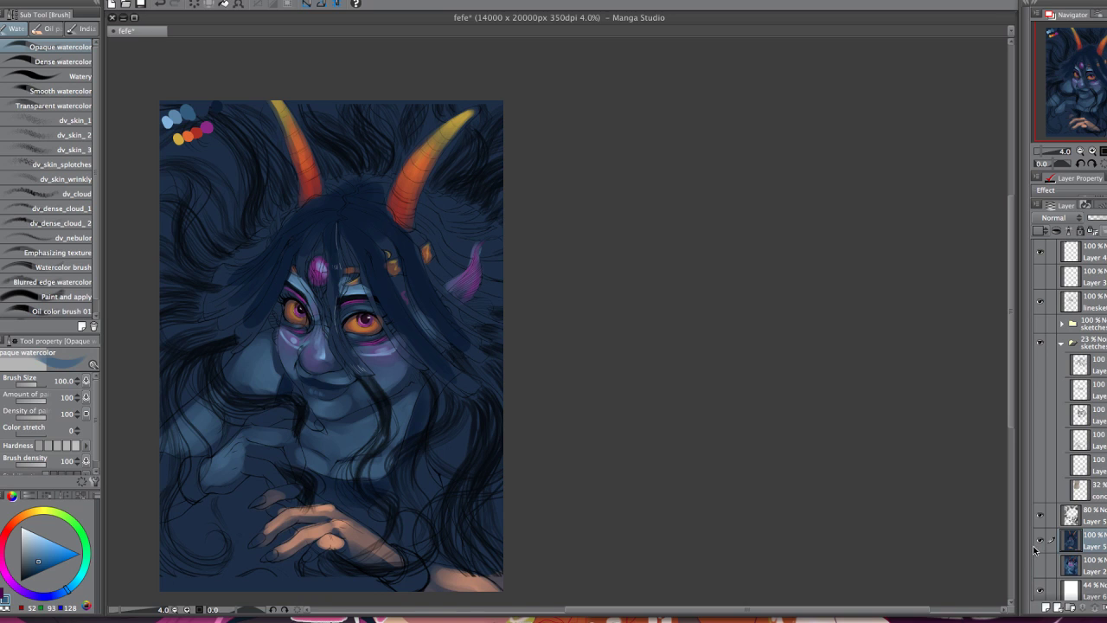
pyautogui.click(1039, 540)
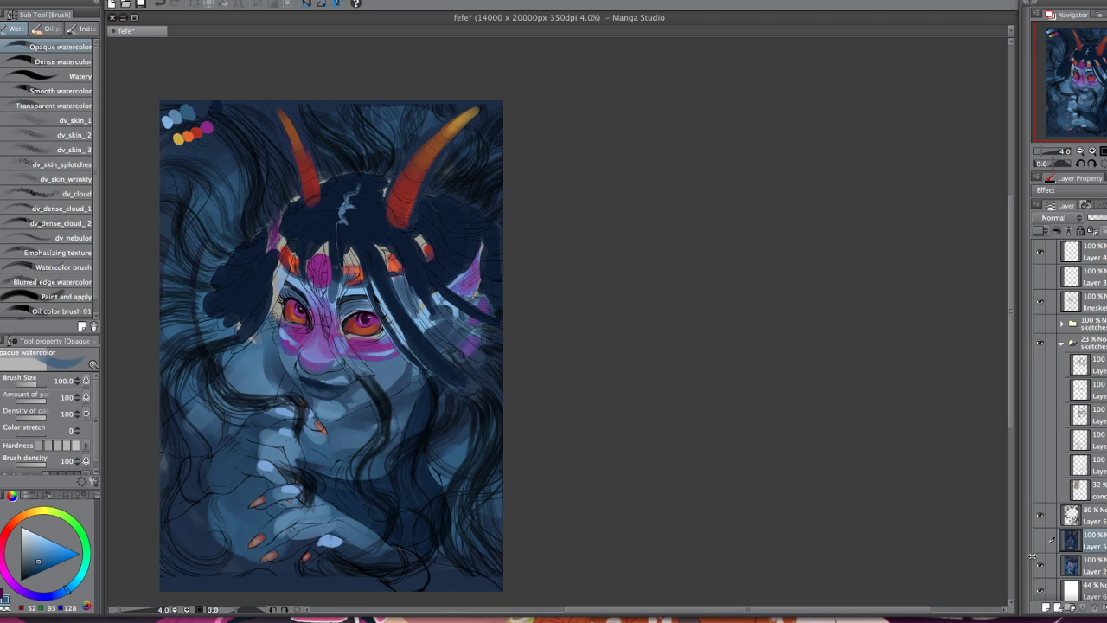
pyautogui.click(1039, 542)
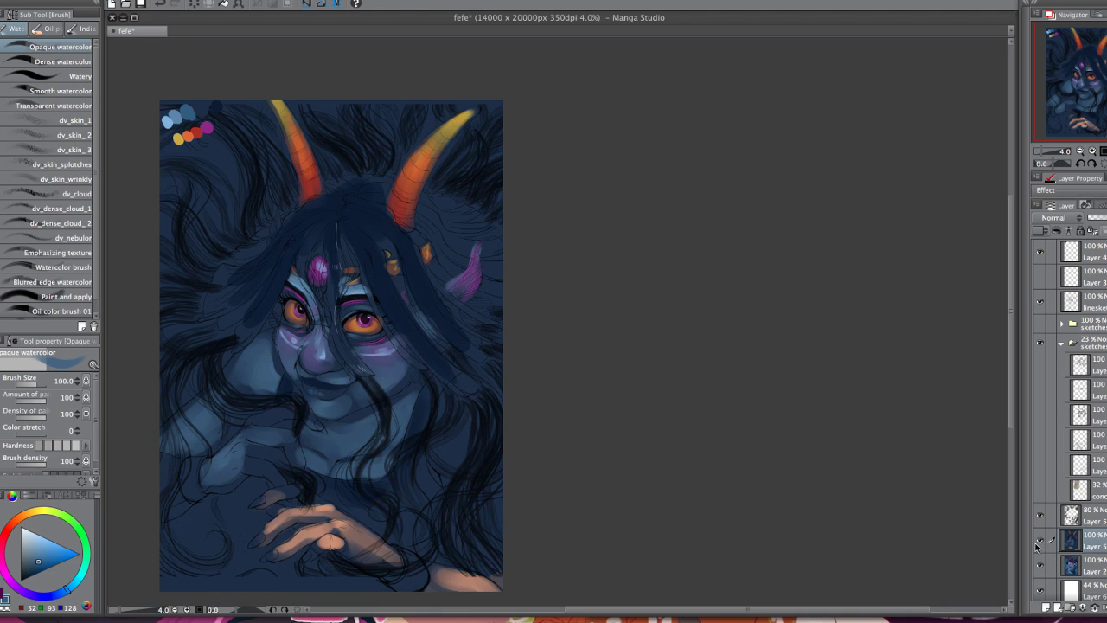
pyautogui.click(1039, 541)
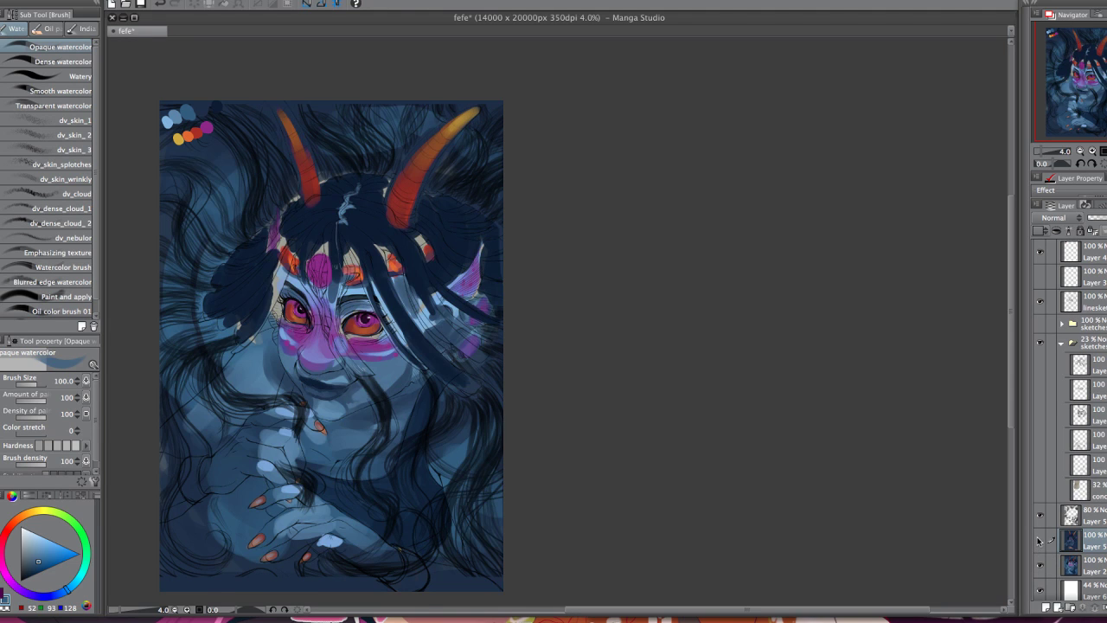
pyautogui.click(1039, 541)
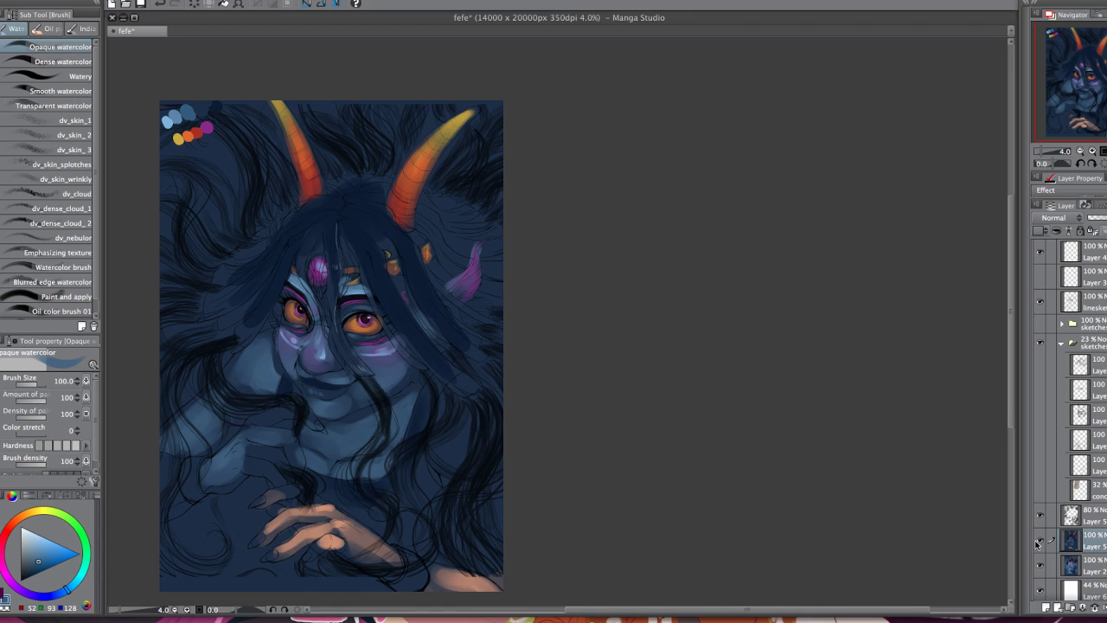
pyautogui.click(1039, 538)
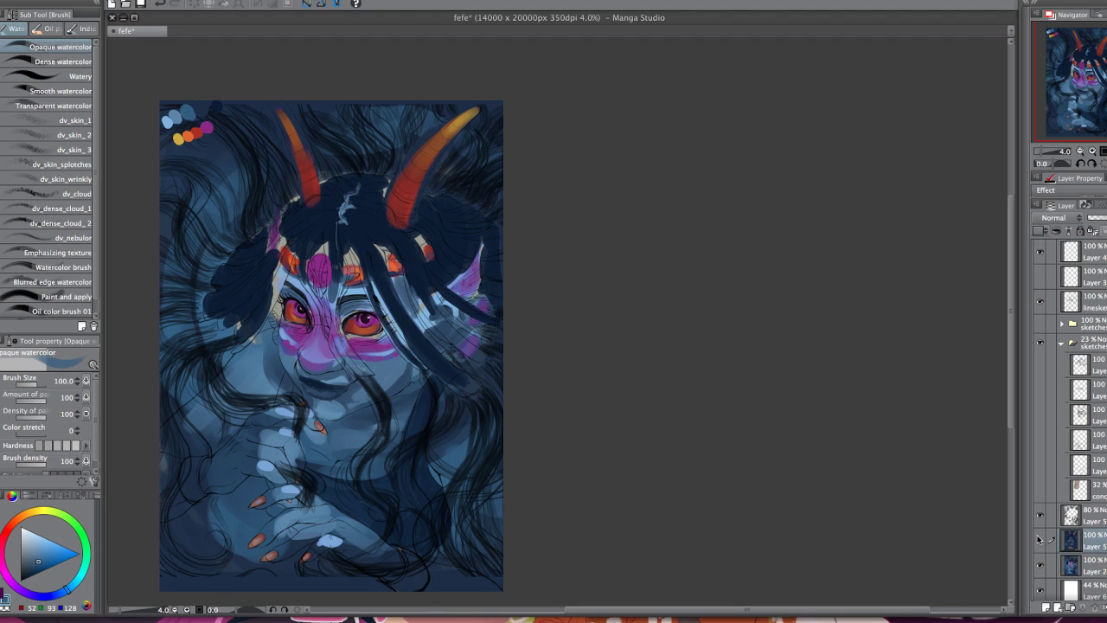
pyautogui.click(1039, 539)
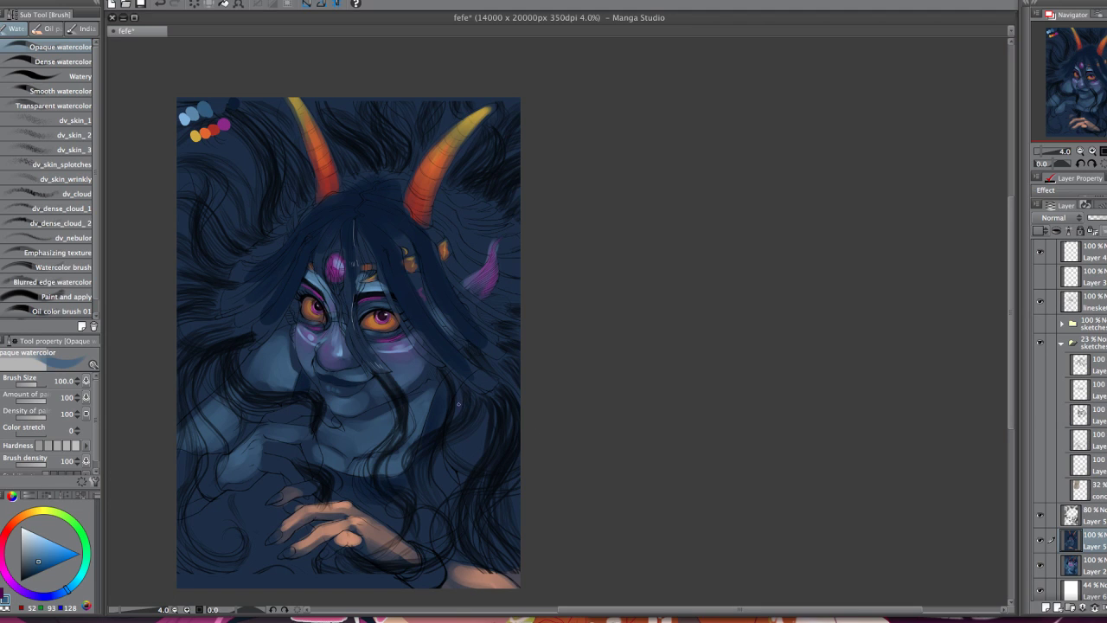
pyautogui.click(1040, 539)
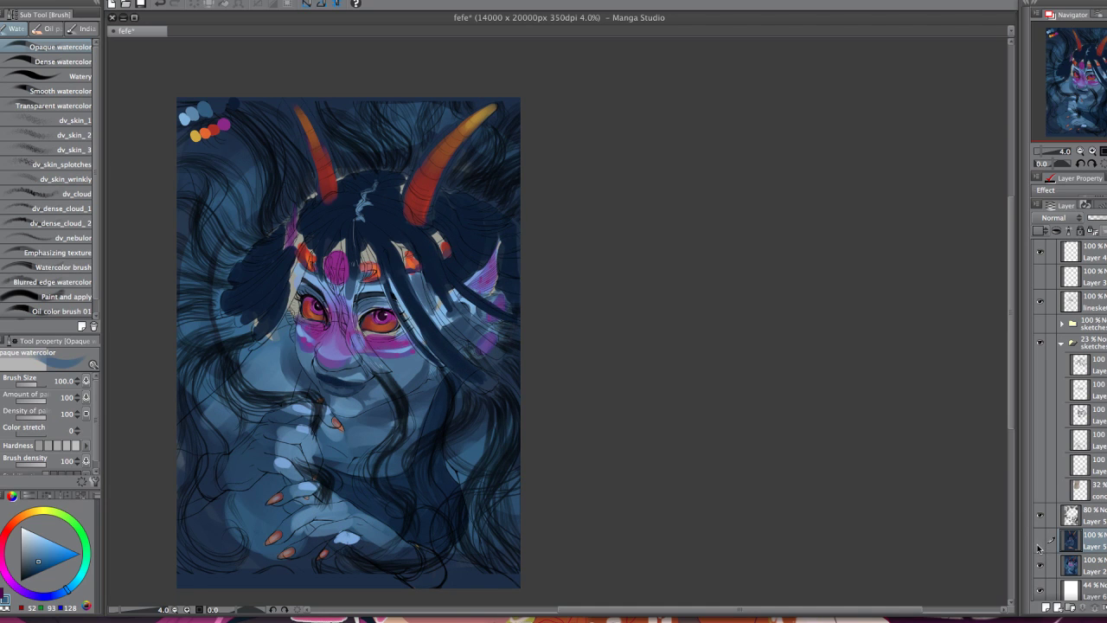
# - Check both color versions without the loose hair strands by temporarily hiding the 80% opacity layer, and restore the new painting's visibility
pyautogui.click(1037, 526)
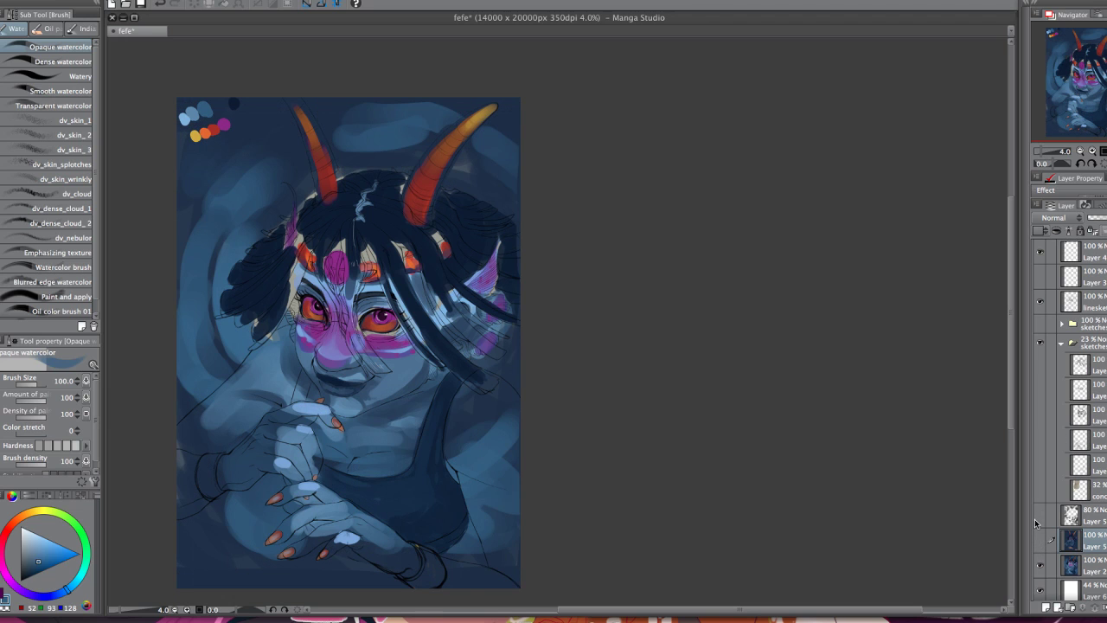
pyautogui.click(1040, 534)
pyautogui.click(1041, 535)
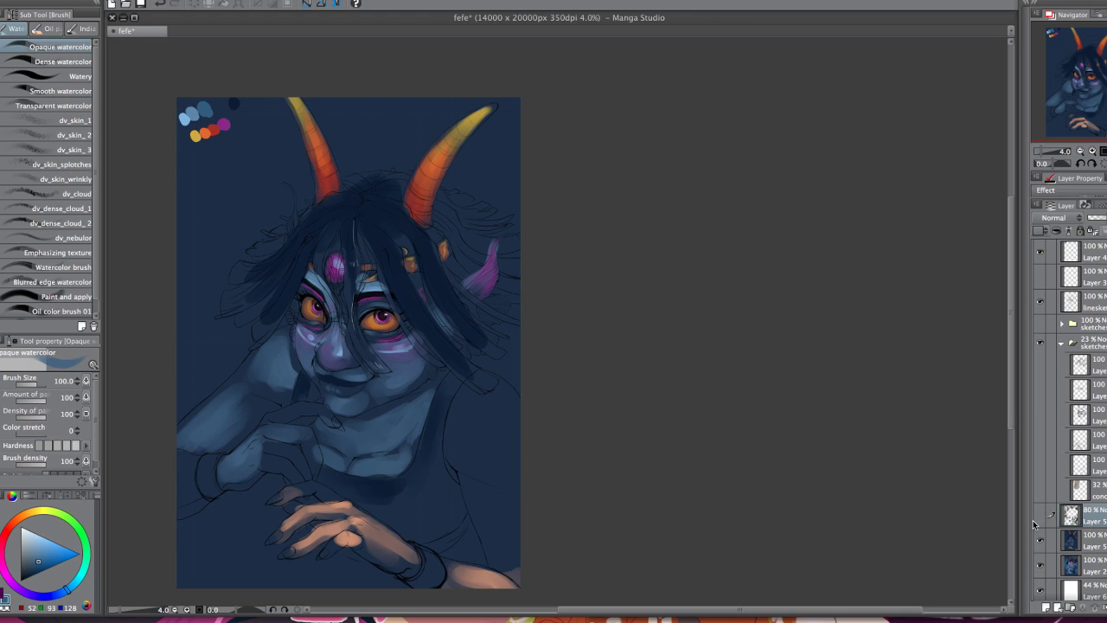
pyautogui.click(1040, 517)
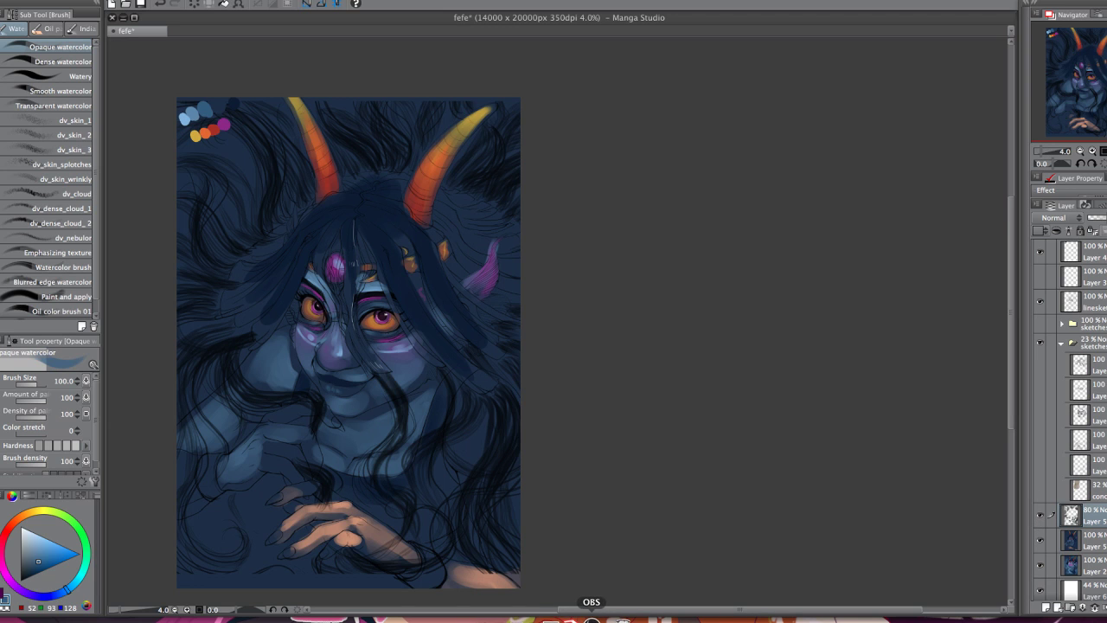
pyautogui.click(591, 615)
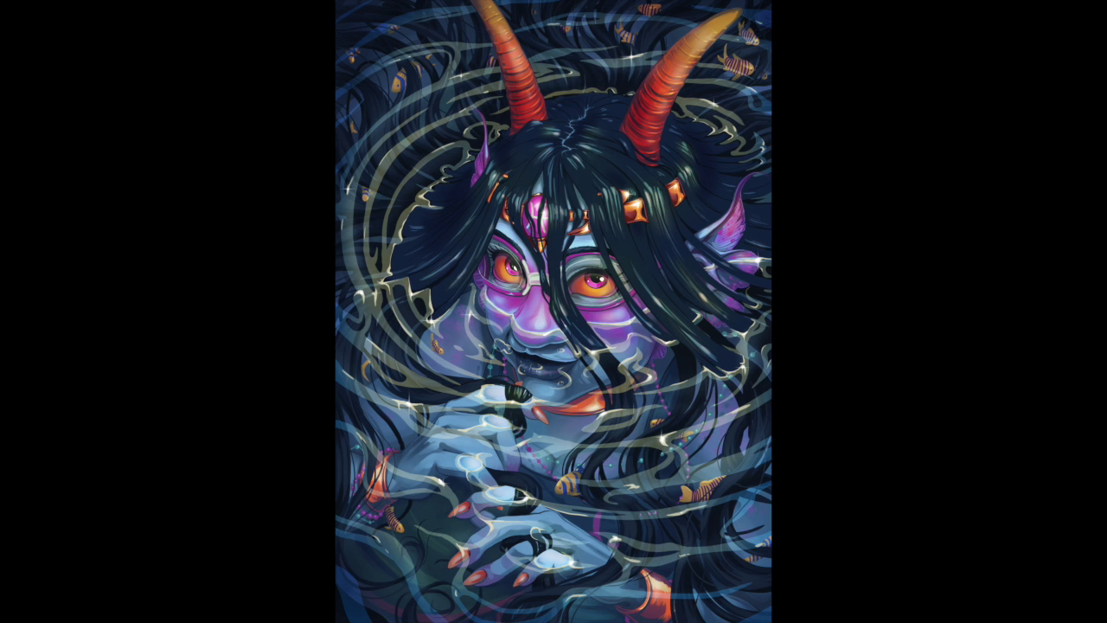